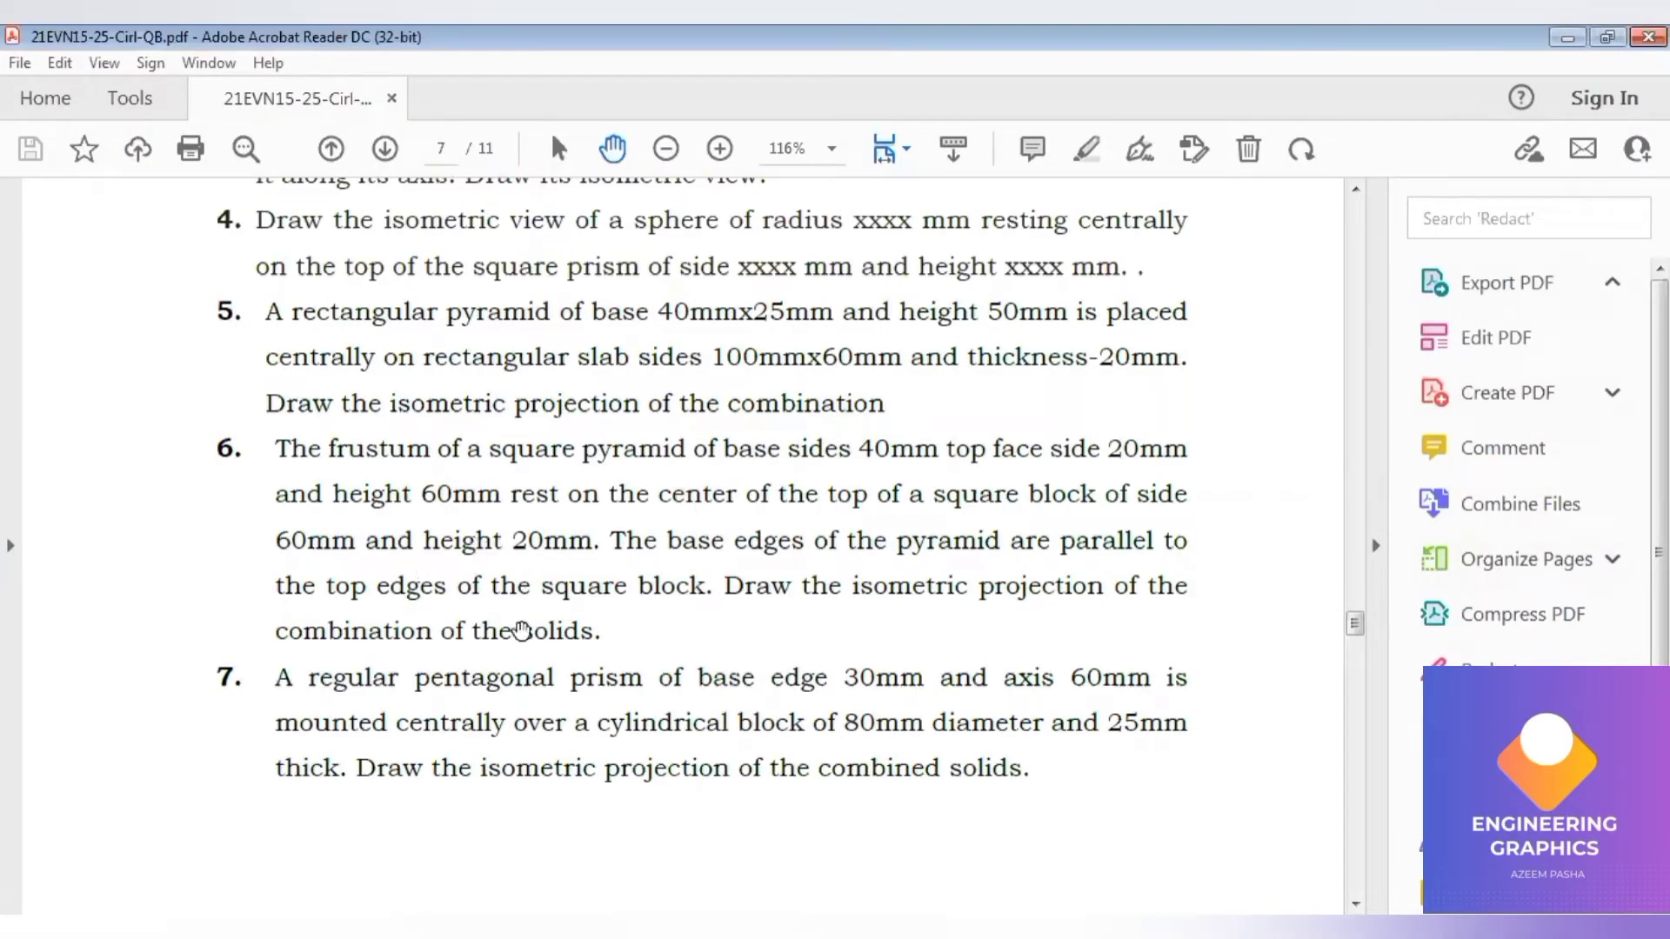
- Switch to Solid Edge and draw a horizontal reference line 0.13 mm thick across the lower part of the sheet
key(alt+Tab)
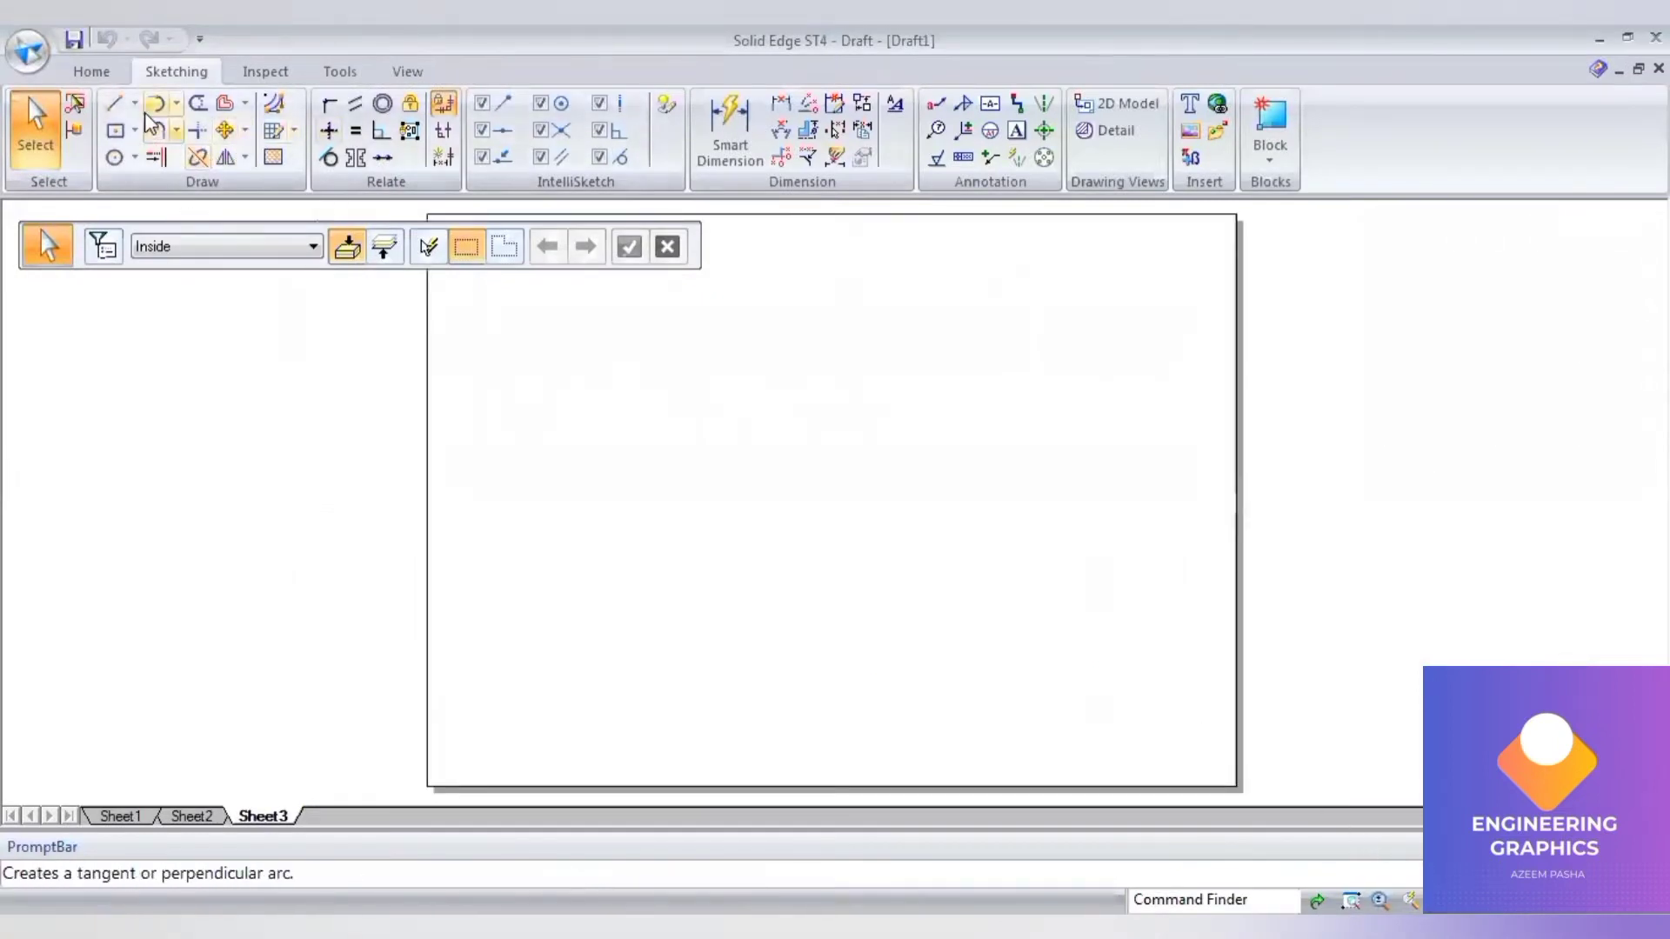
click(122, 112)
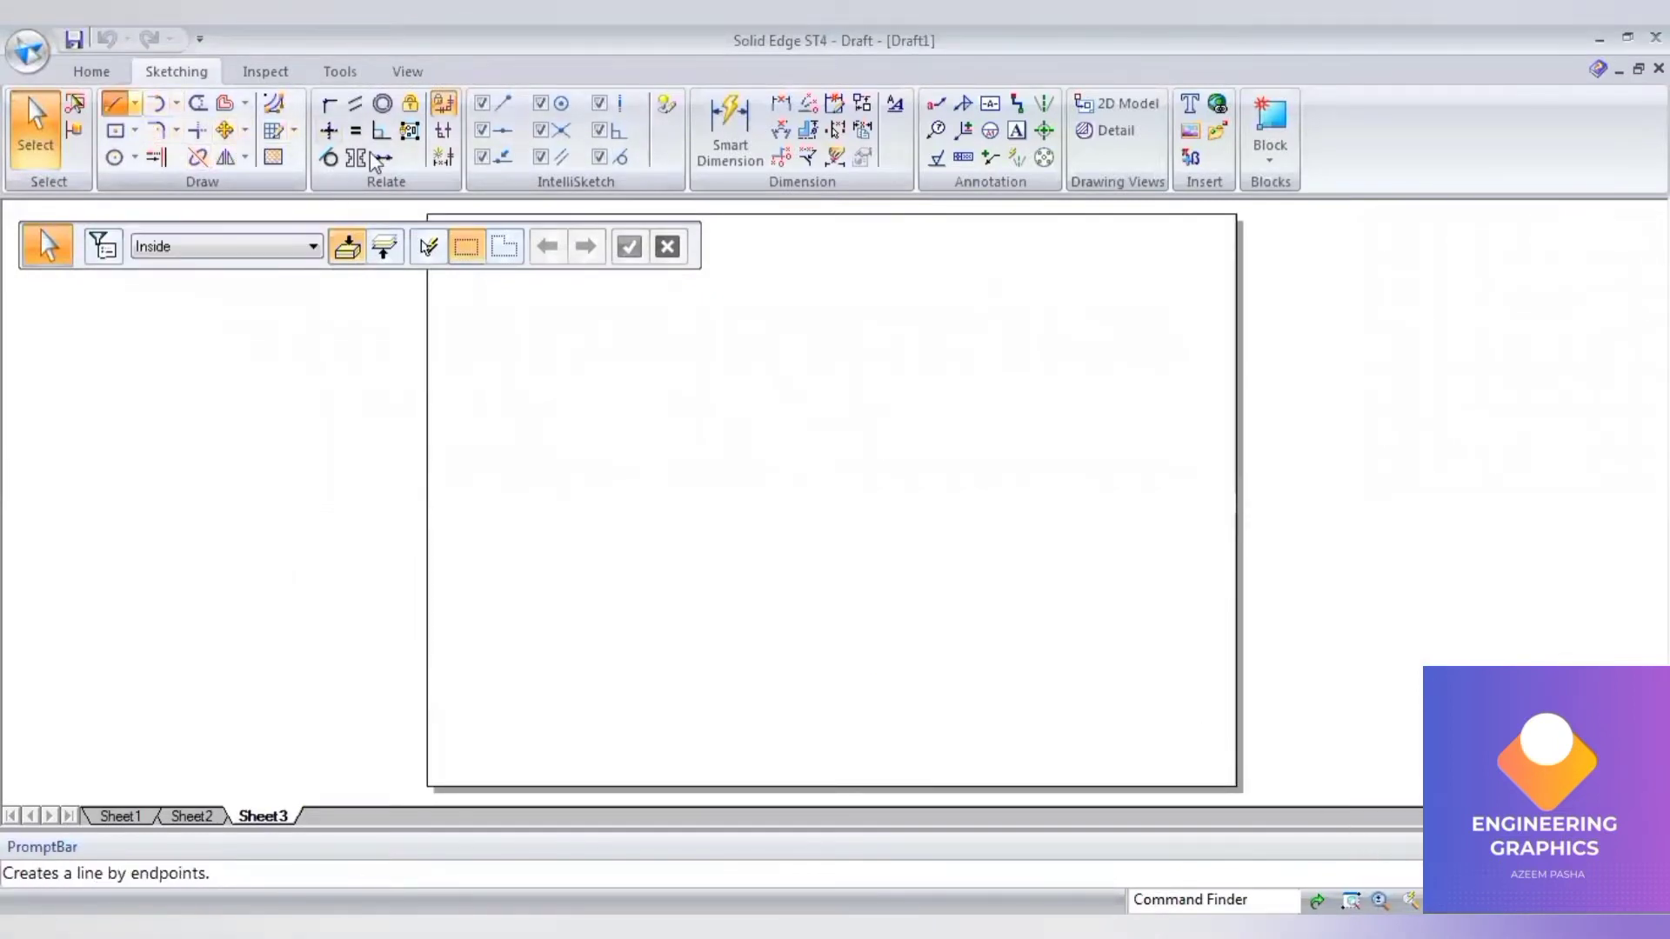
click(329, 248)
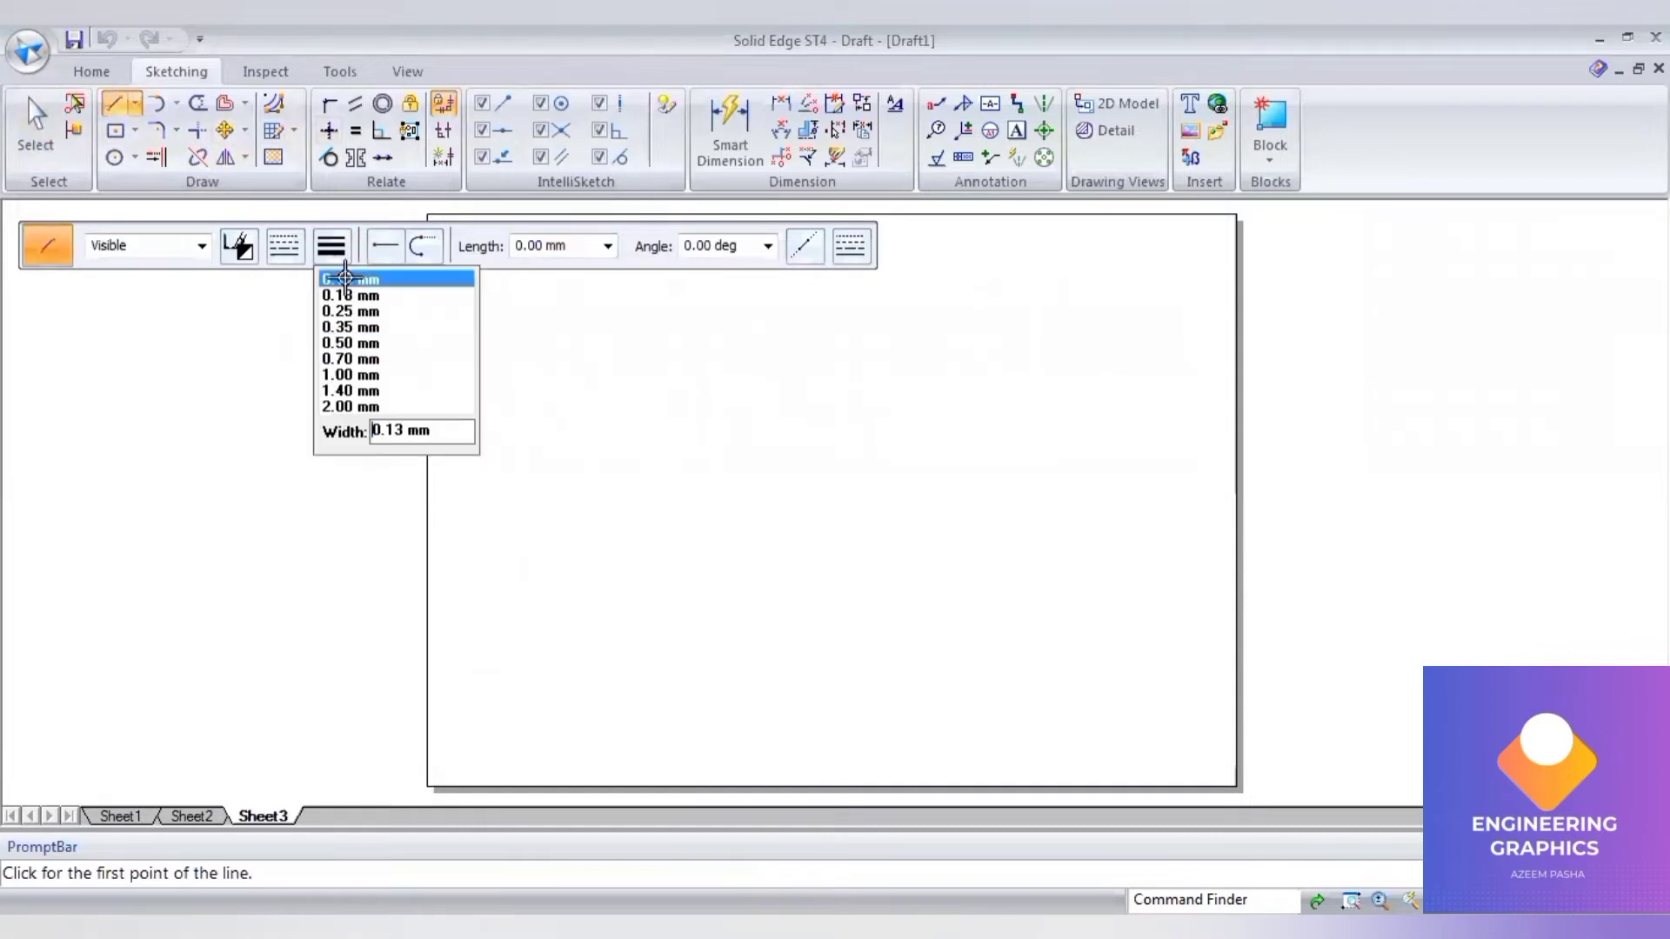
click(348, 276)
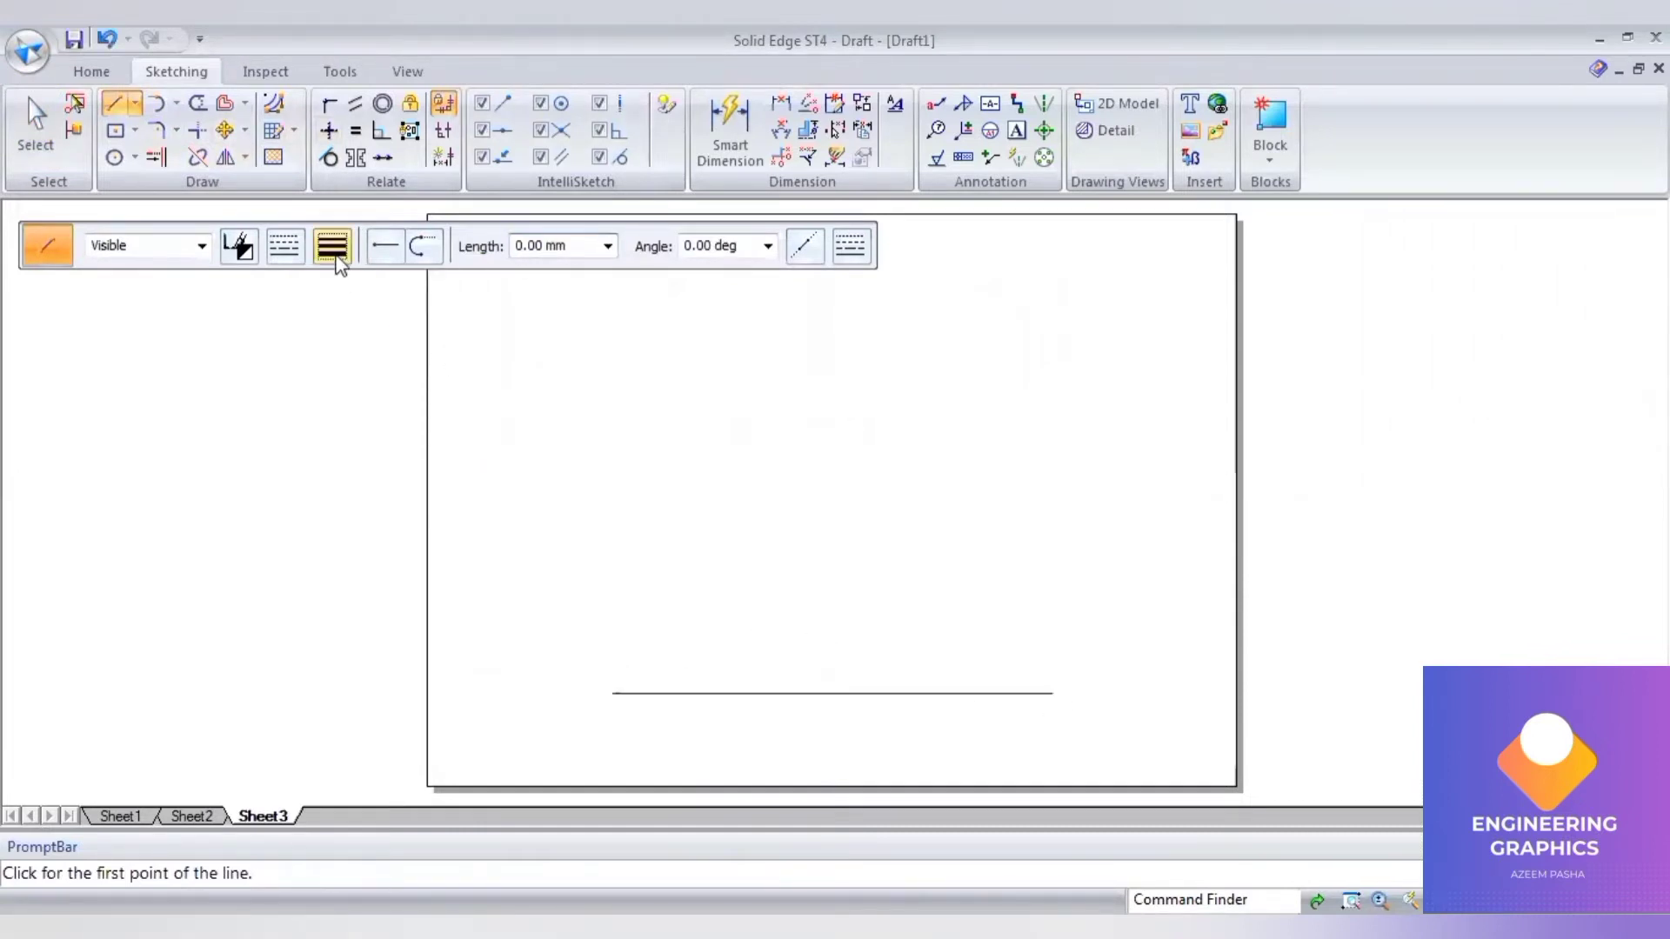
- Set the line width to 0.50 mm and draw a 60 mm line at 30° from near the middle of the reference line
click(329, 248)
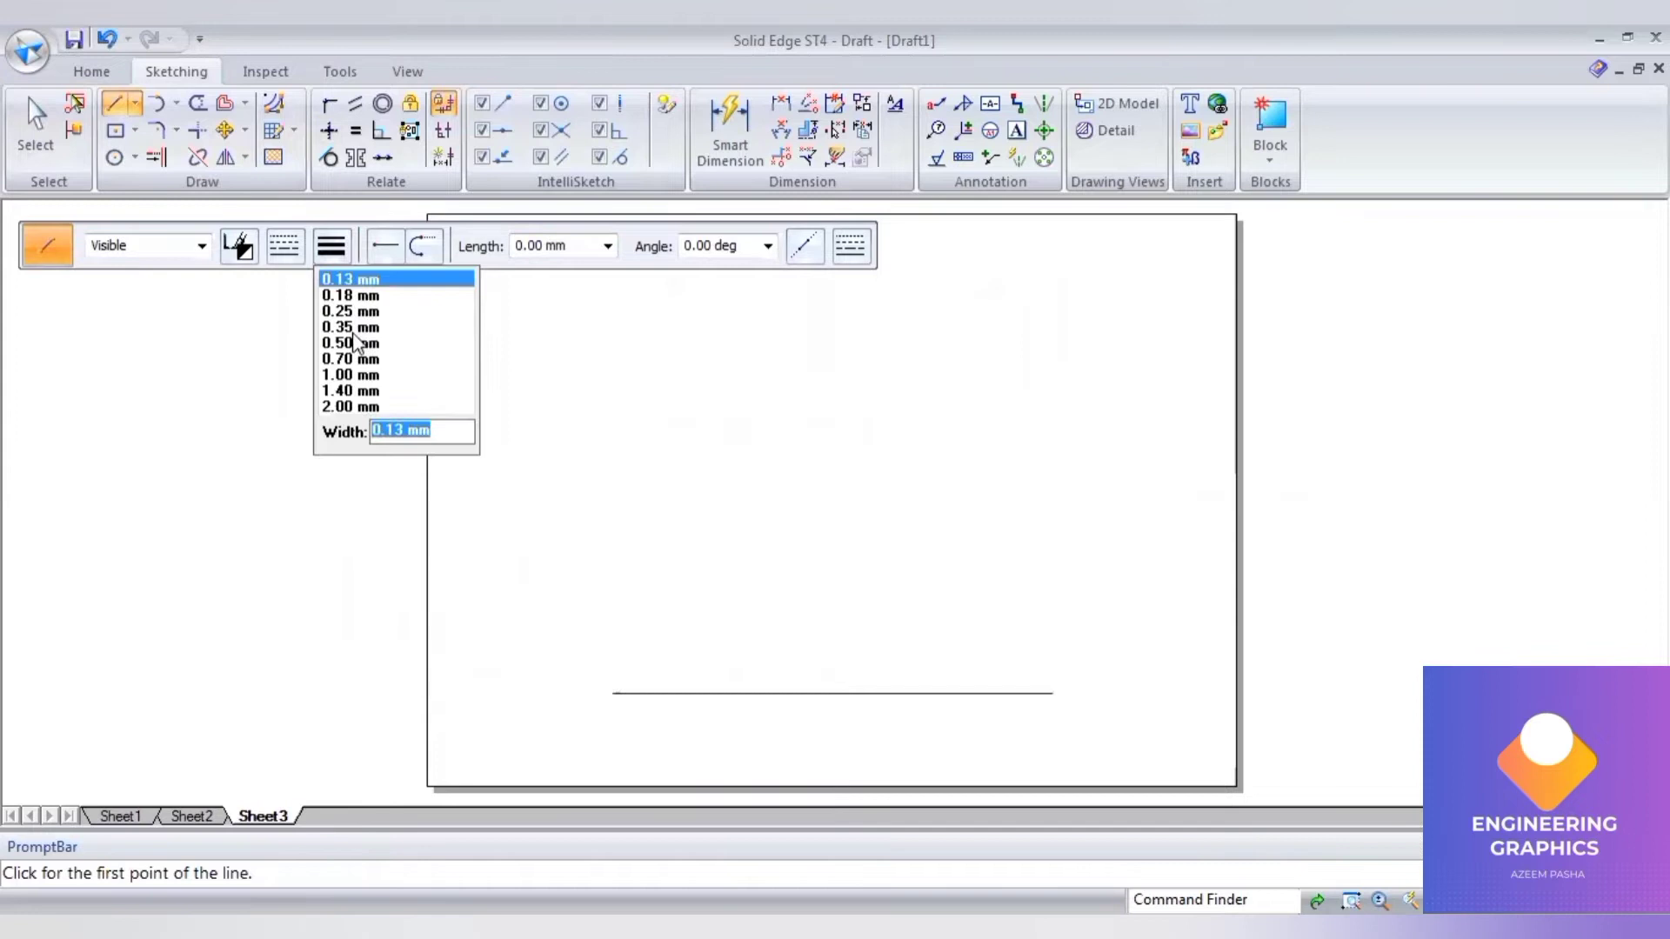
click(348, 343)
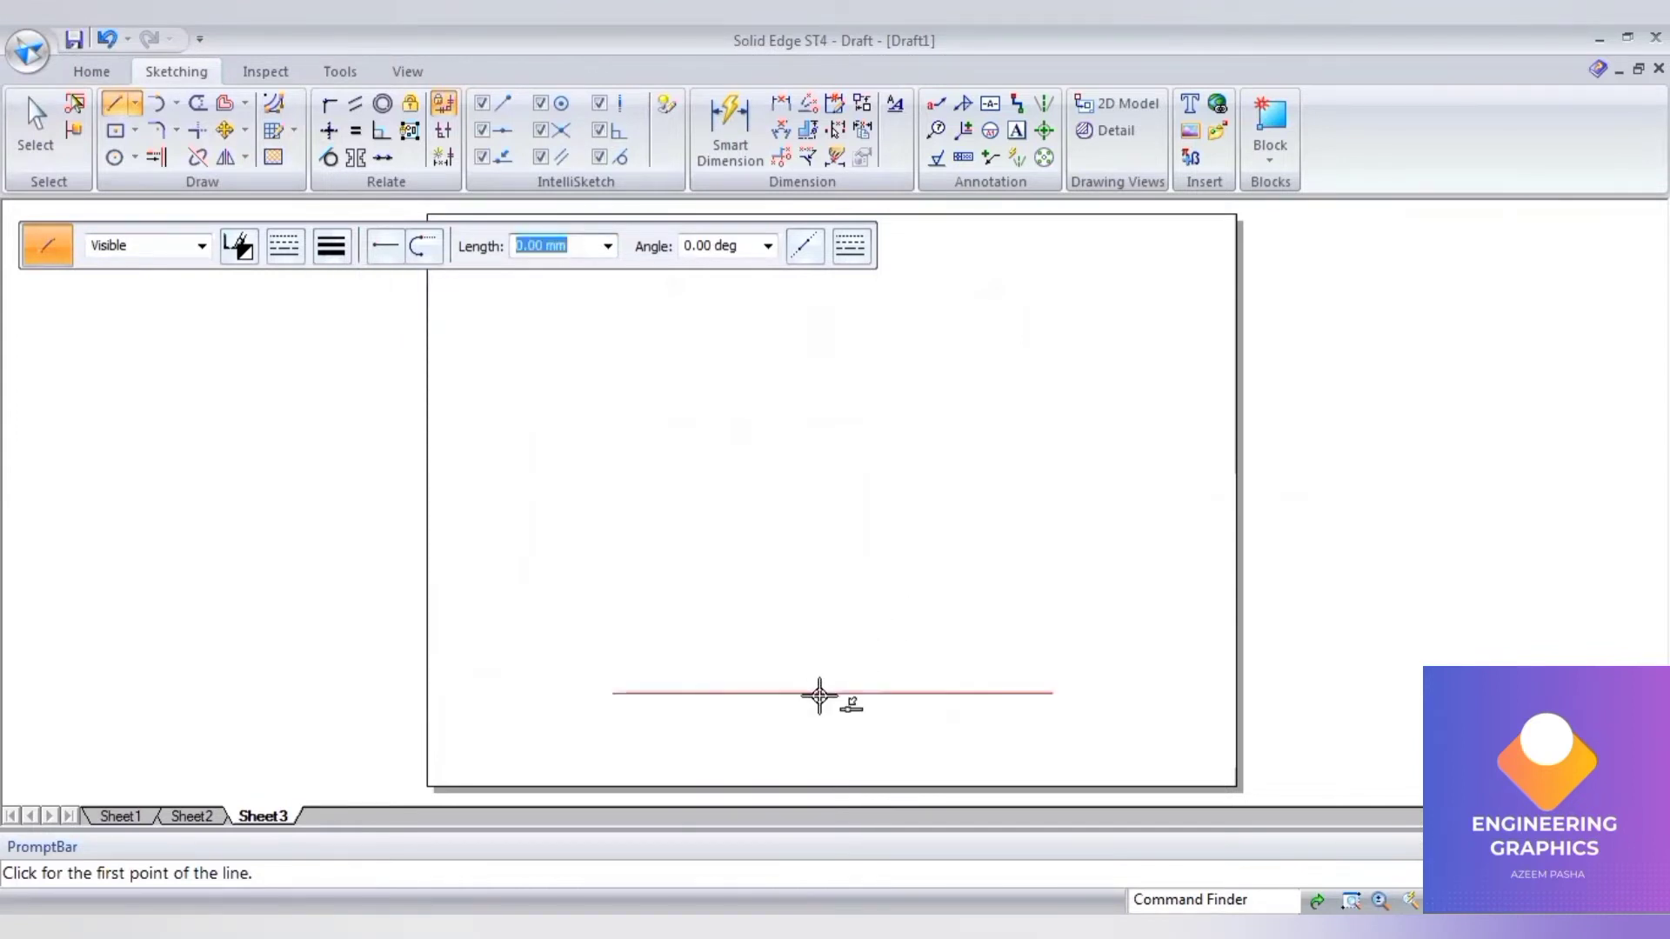
click(822, 691)
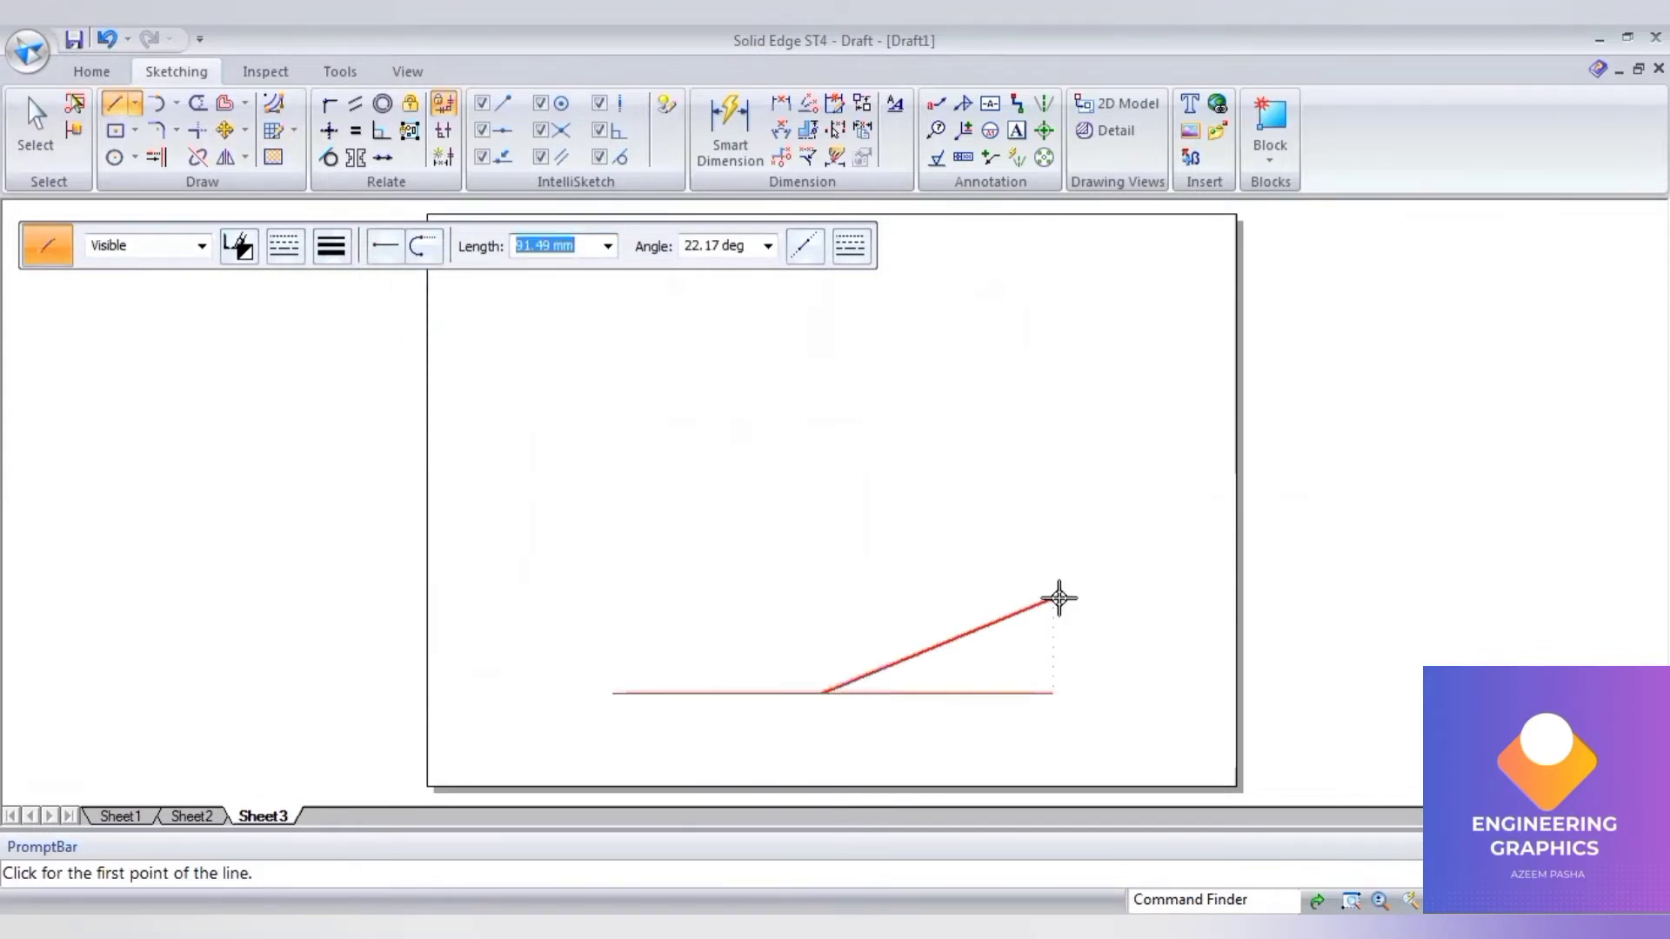
text(60)
key(Tab)
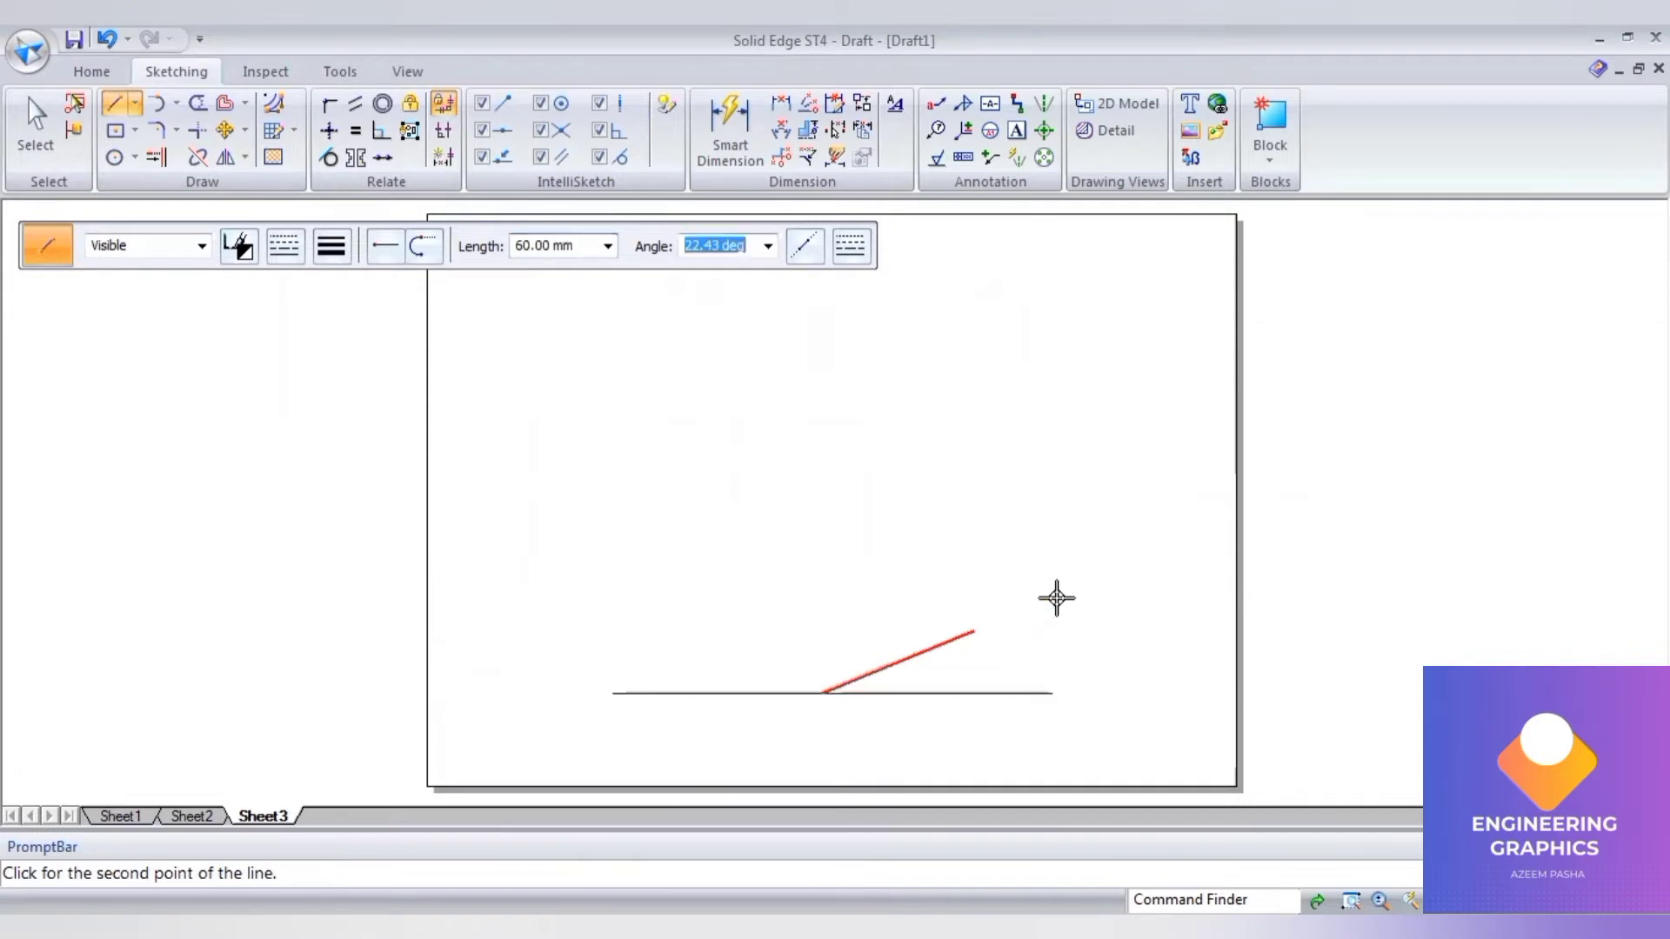
text(30)
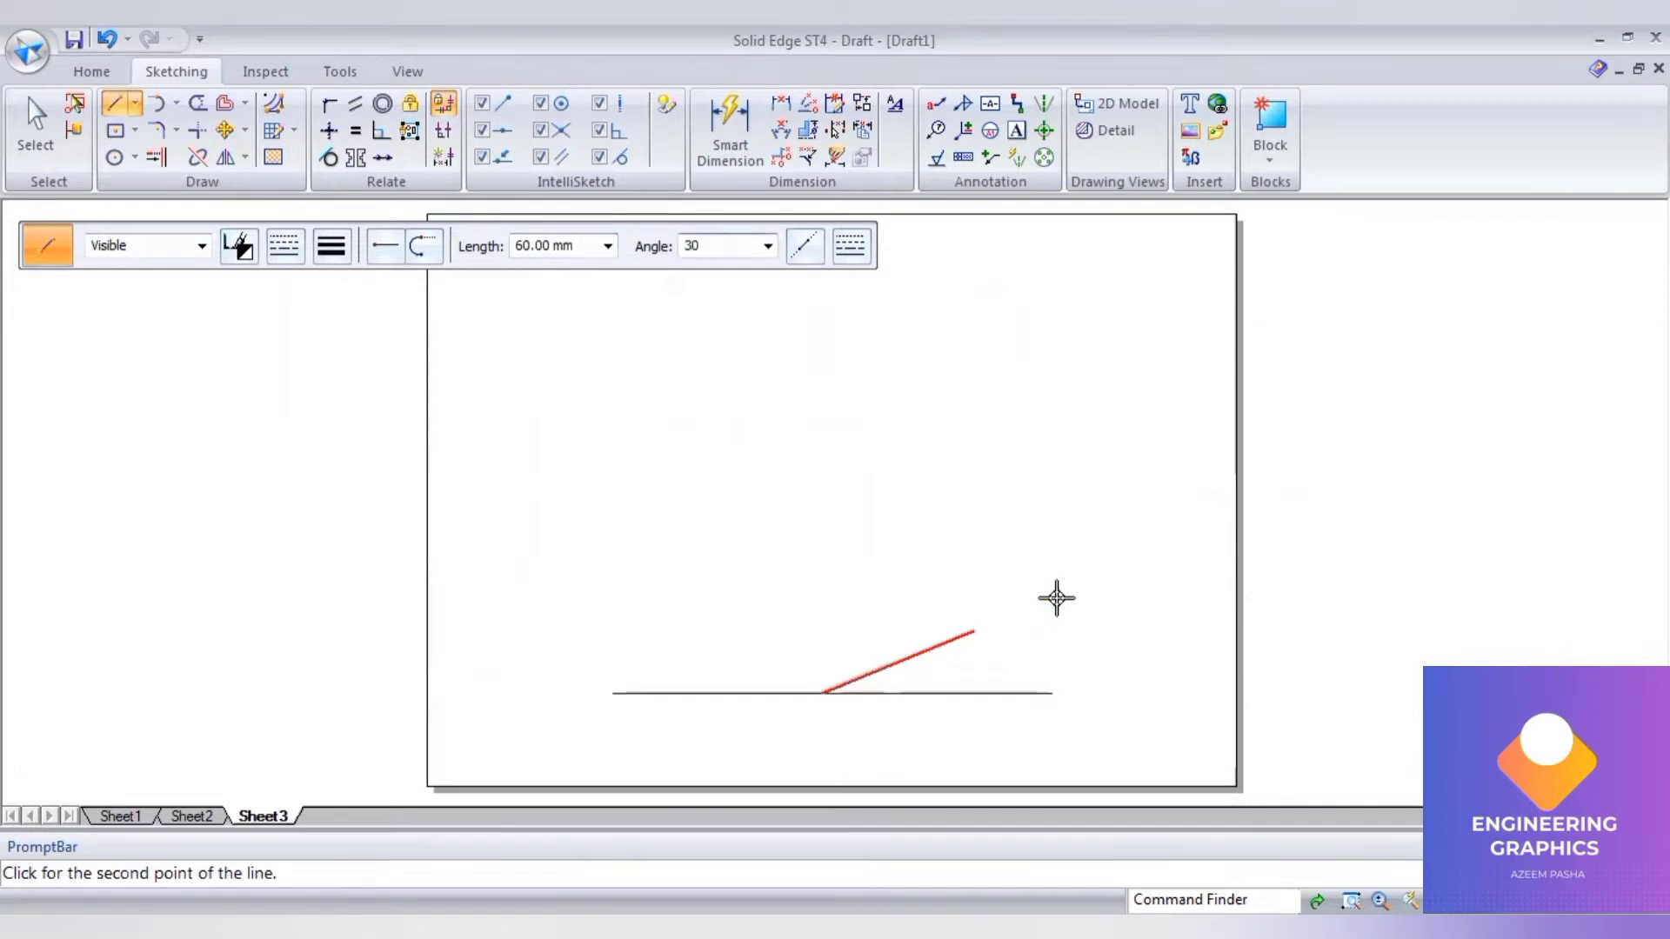
key(Return)
- Complete the isometric base rhombus with 60 mm lines at 150° and 210° and a closing line back to the start point
text(60)
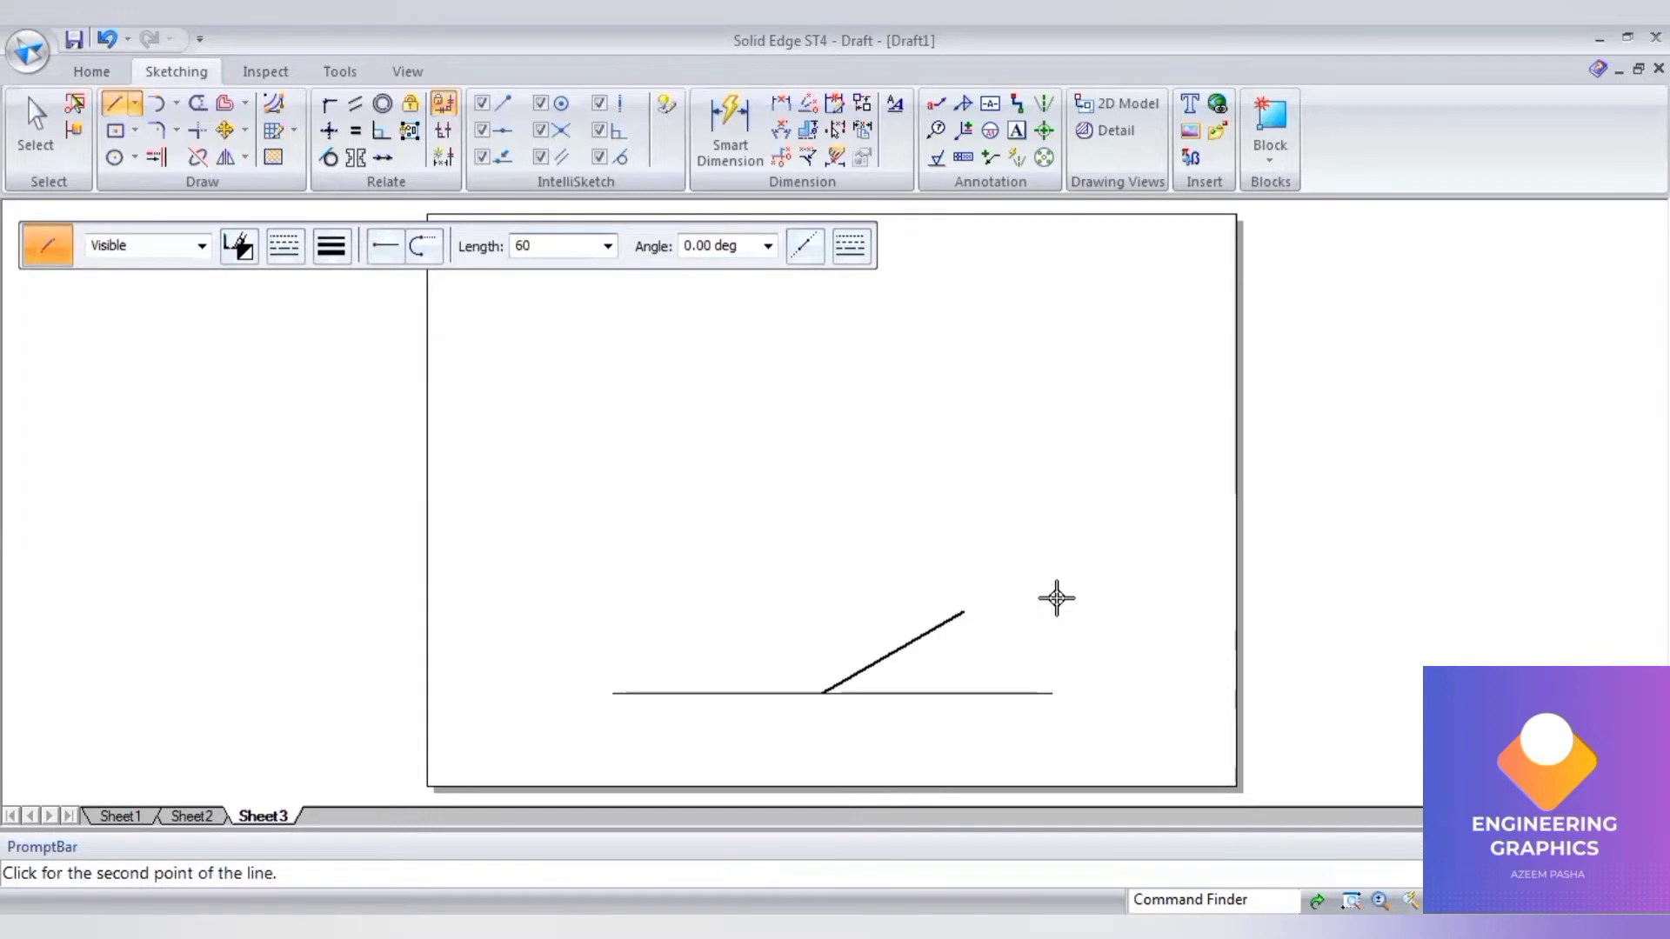
key(Tab)
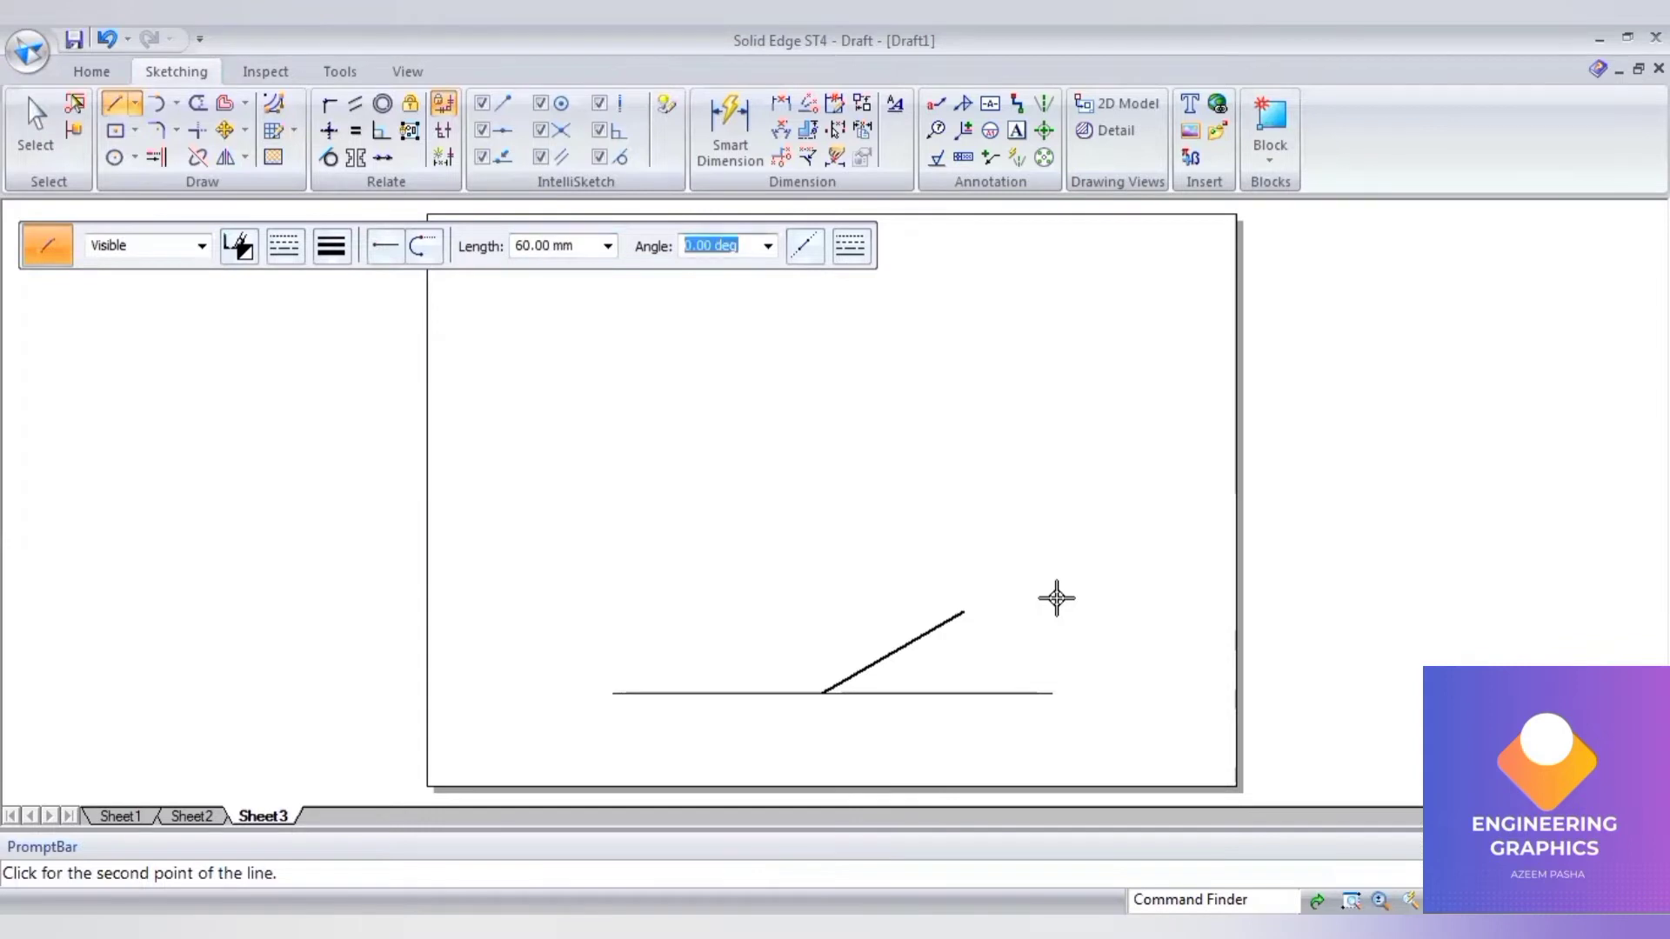
text(150)
key(Return)
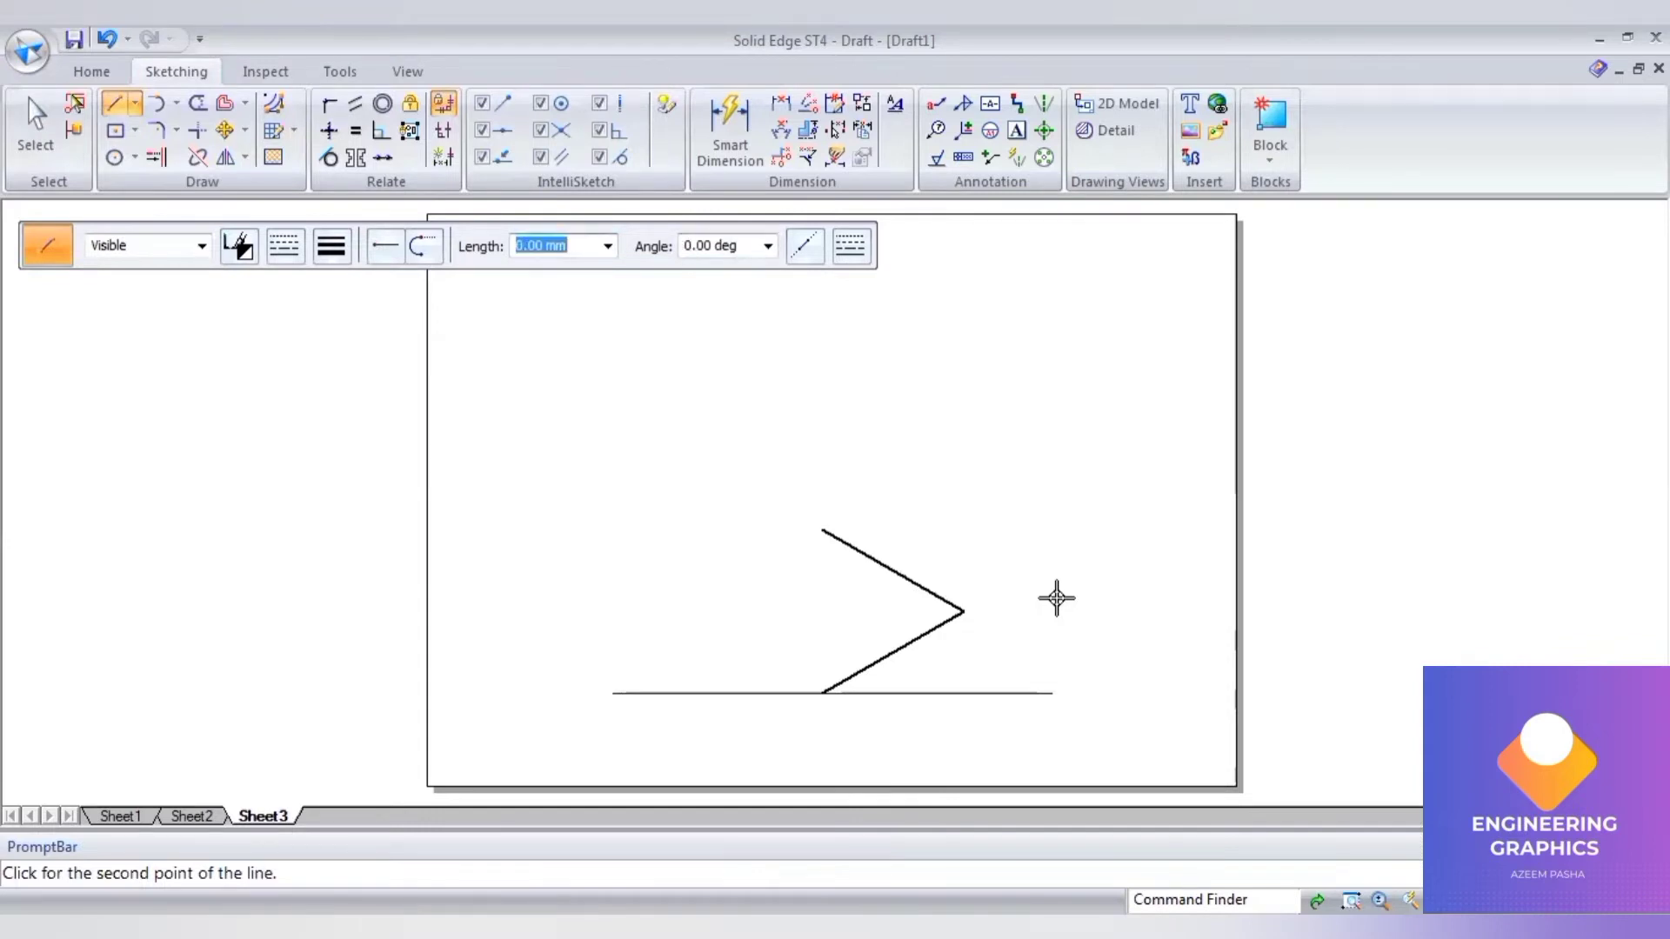
text(60)
key(Tab)
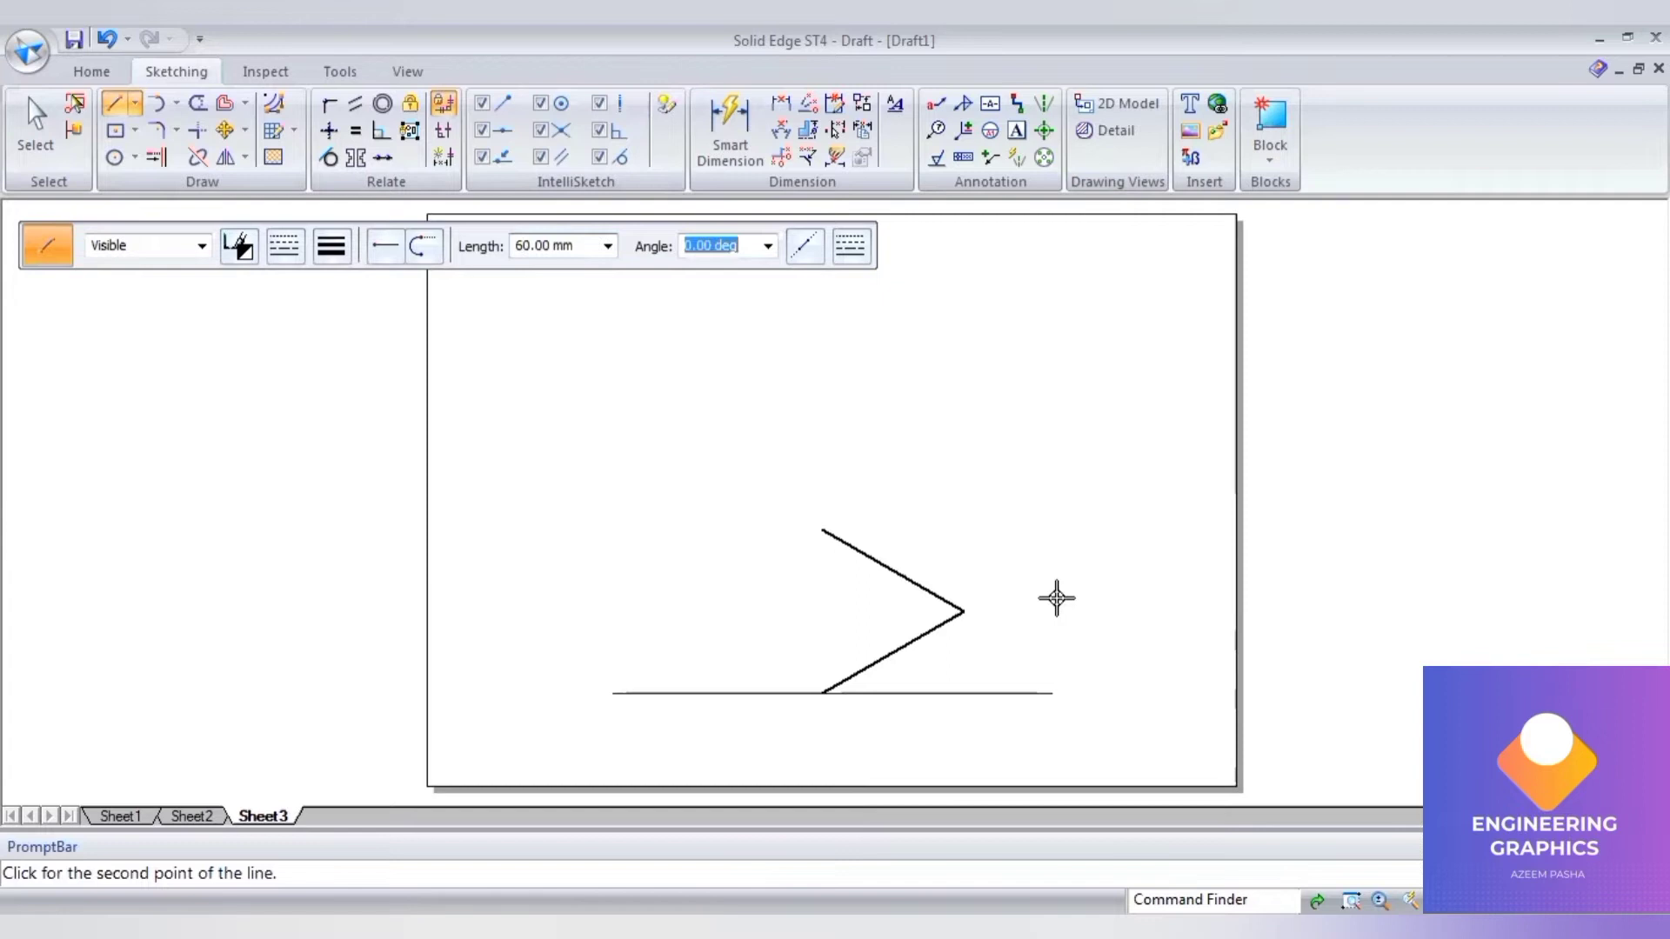
text(210)
key(Return)
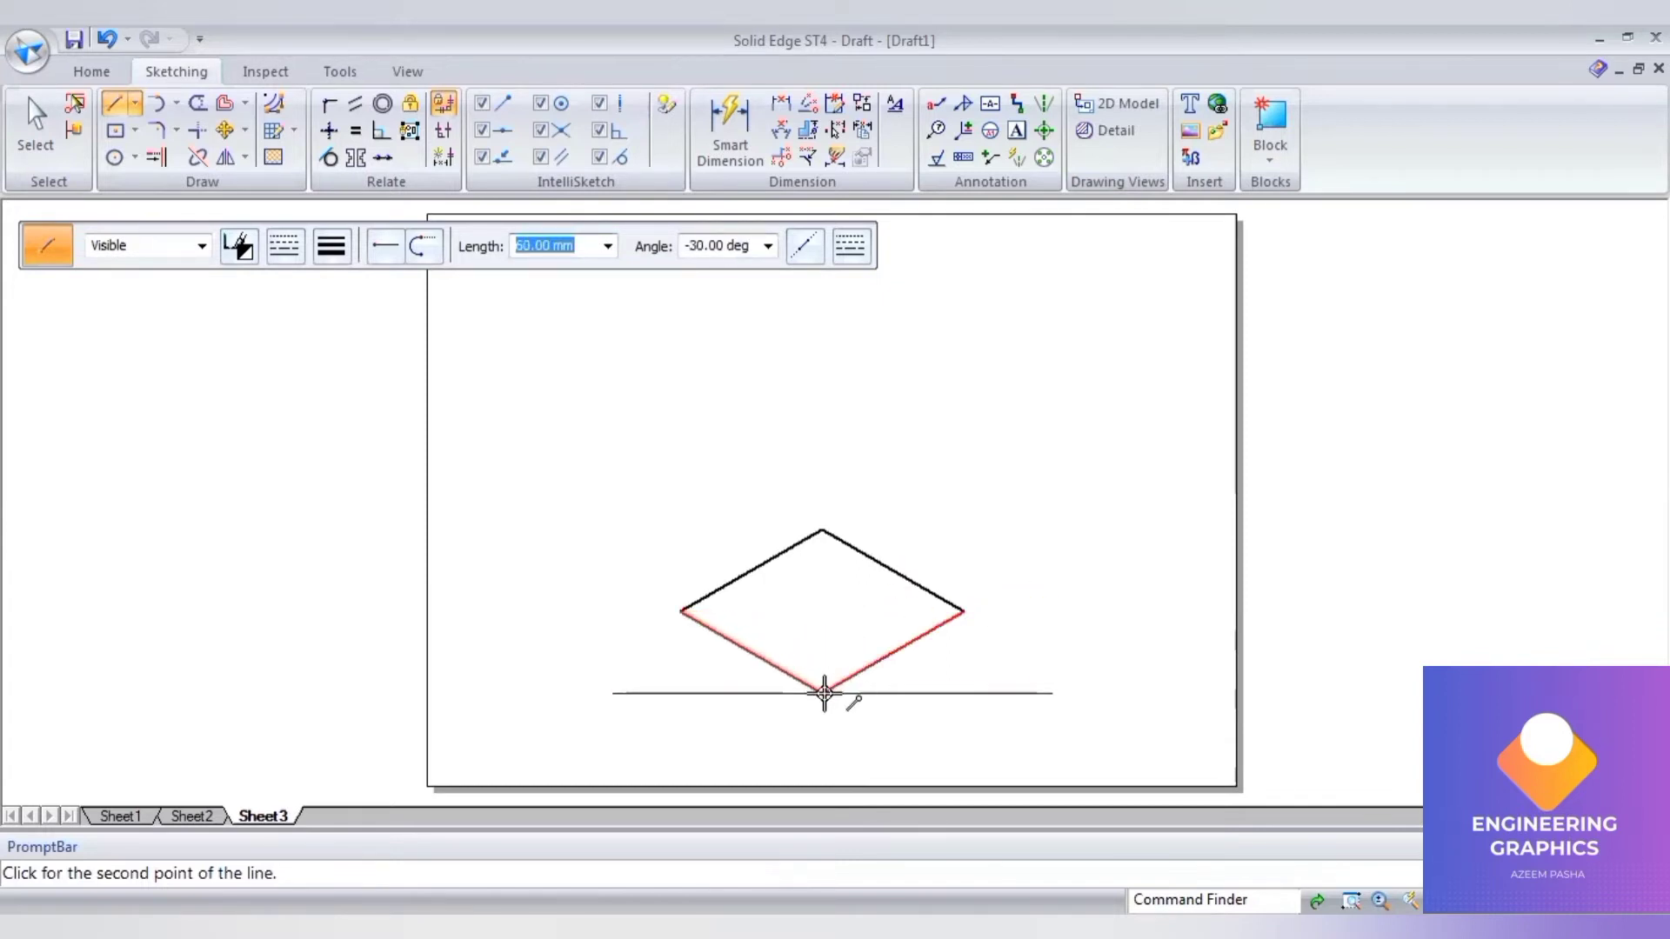
click(823, 693)
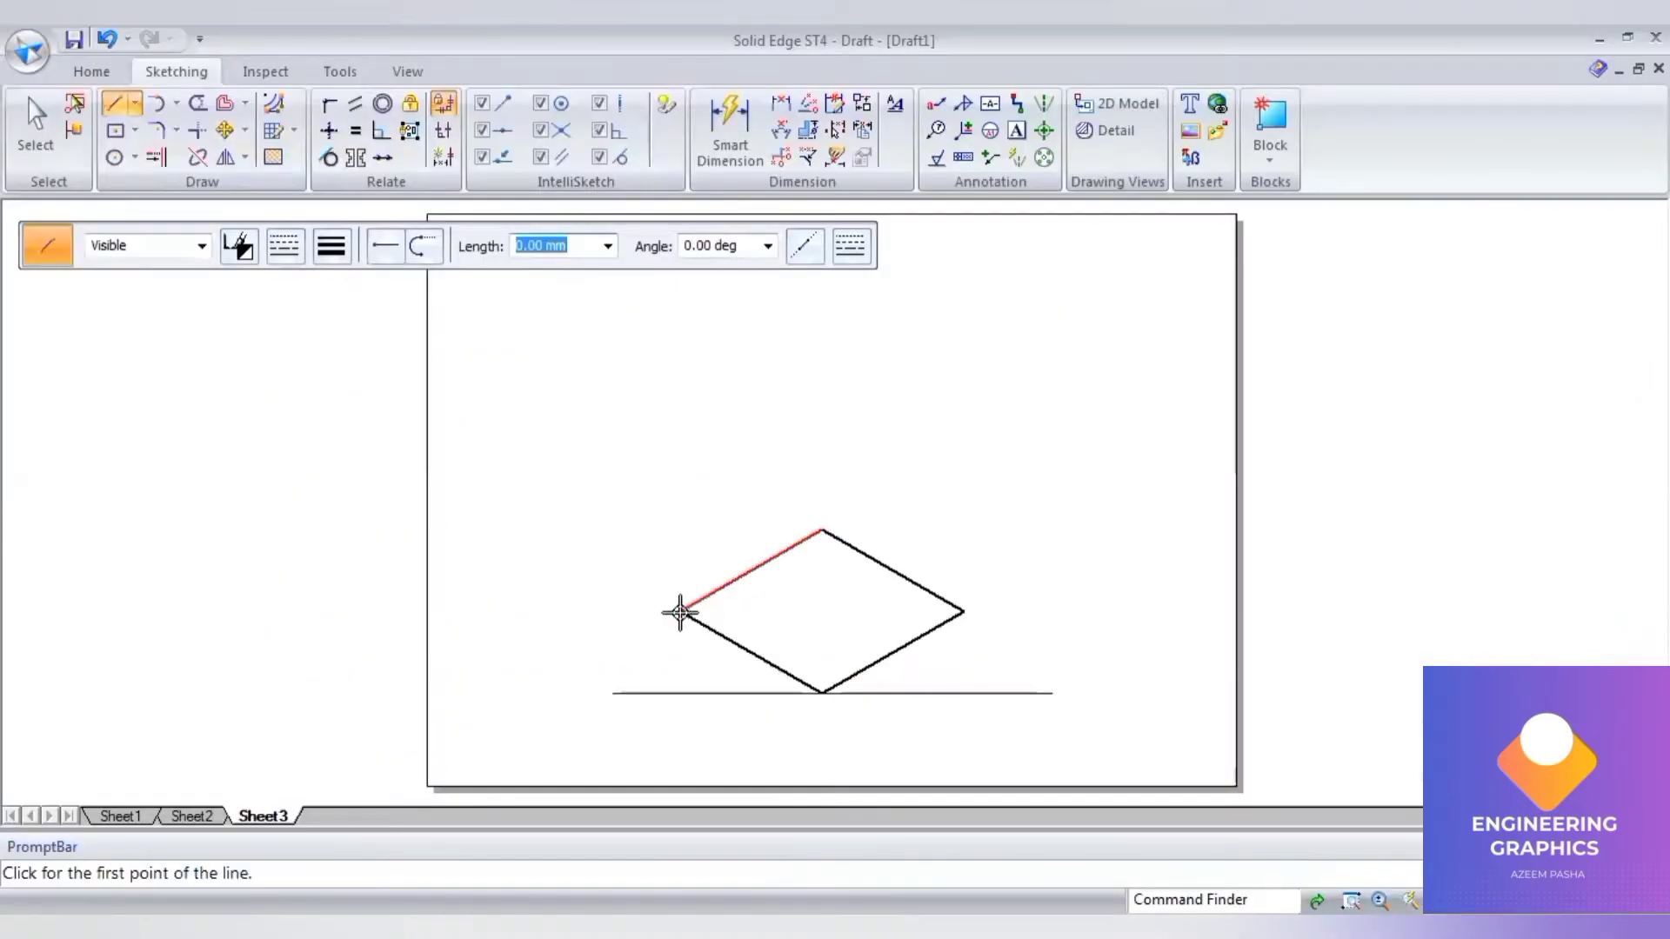
- Draw a 20 mm vertical edge at 90° up from the left corner of the base rhombus
click(680, 613)
text(20)
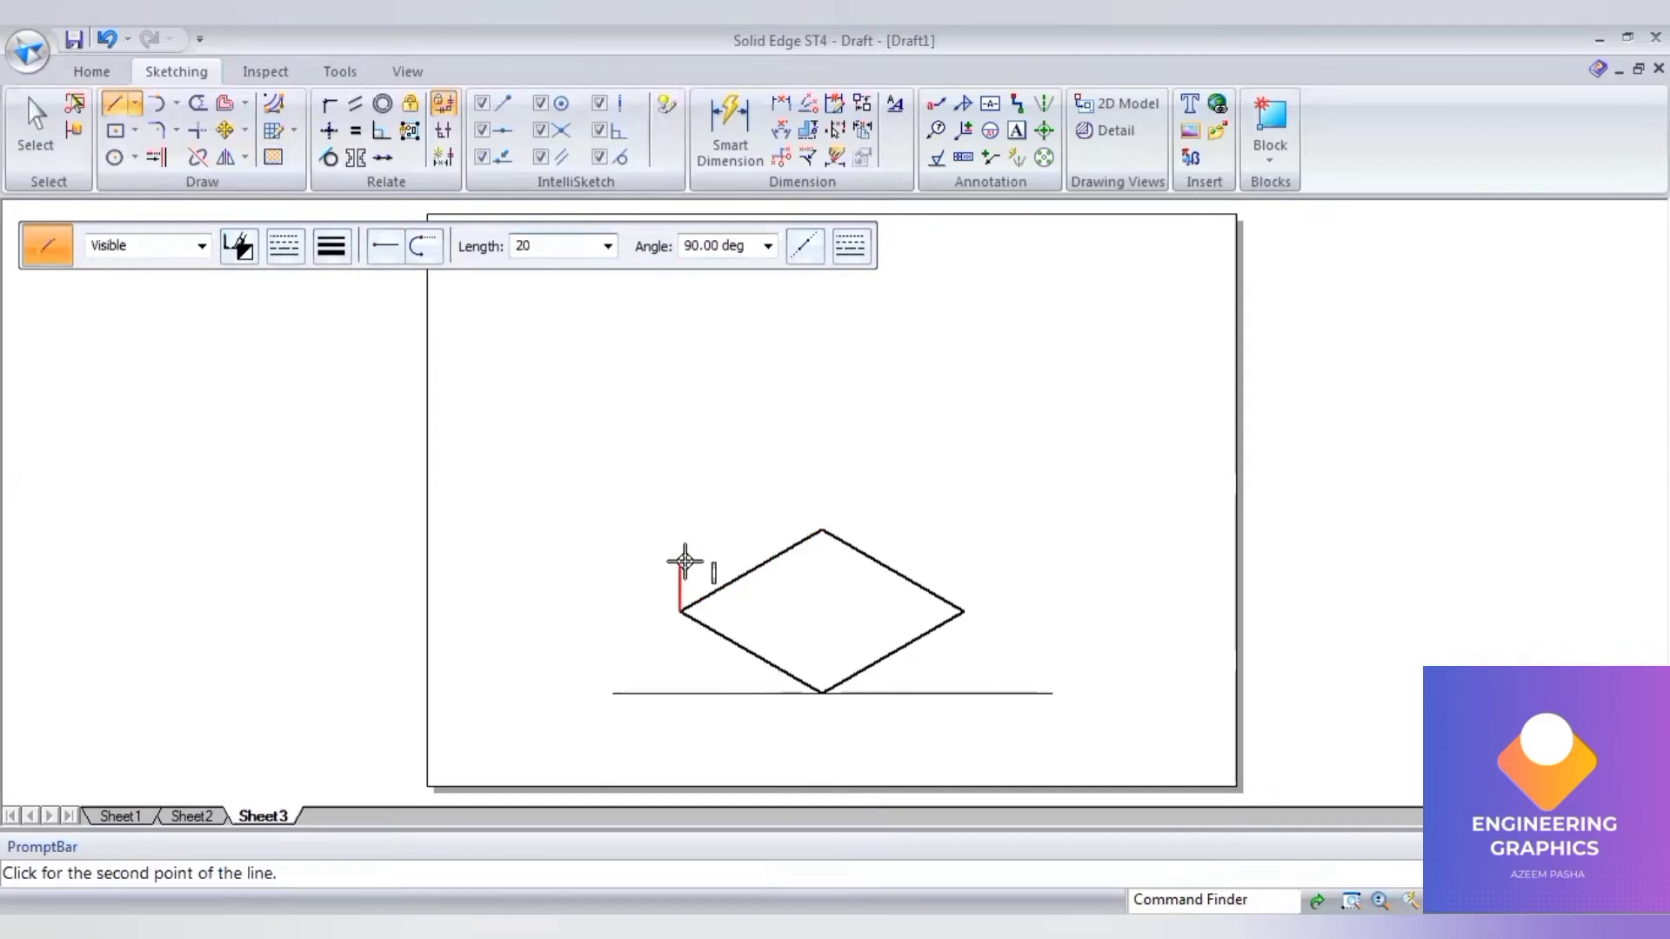
key(Tab)
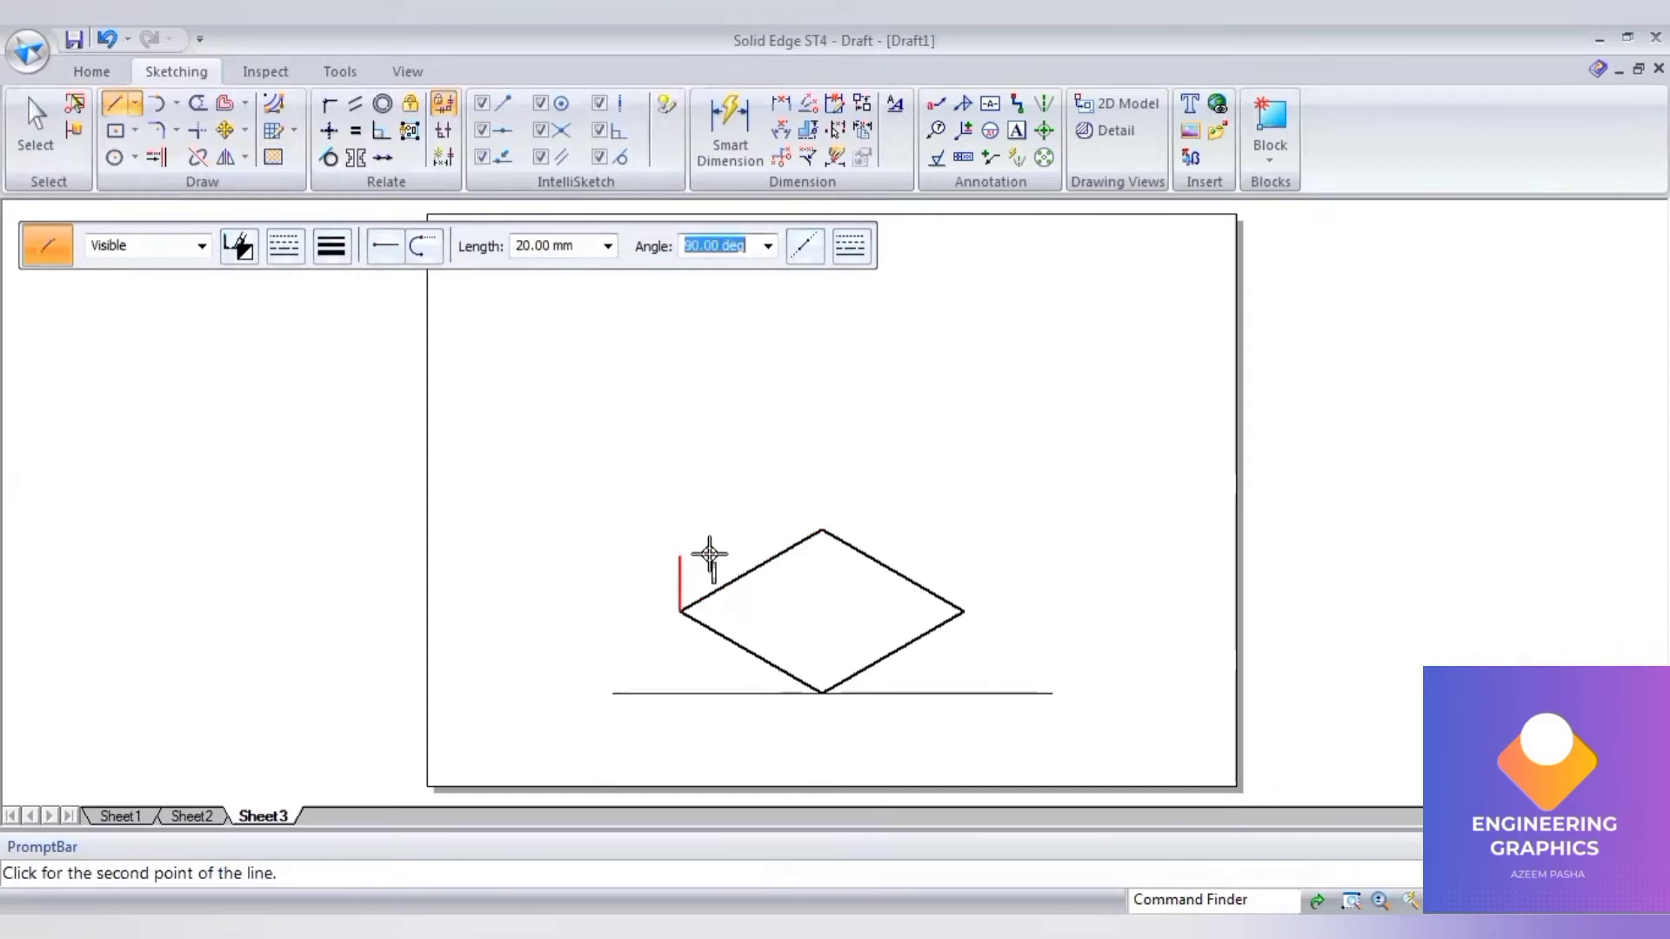
key(Return)
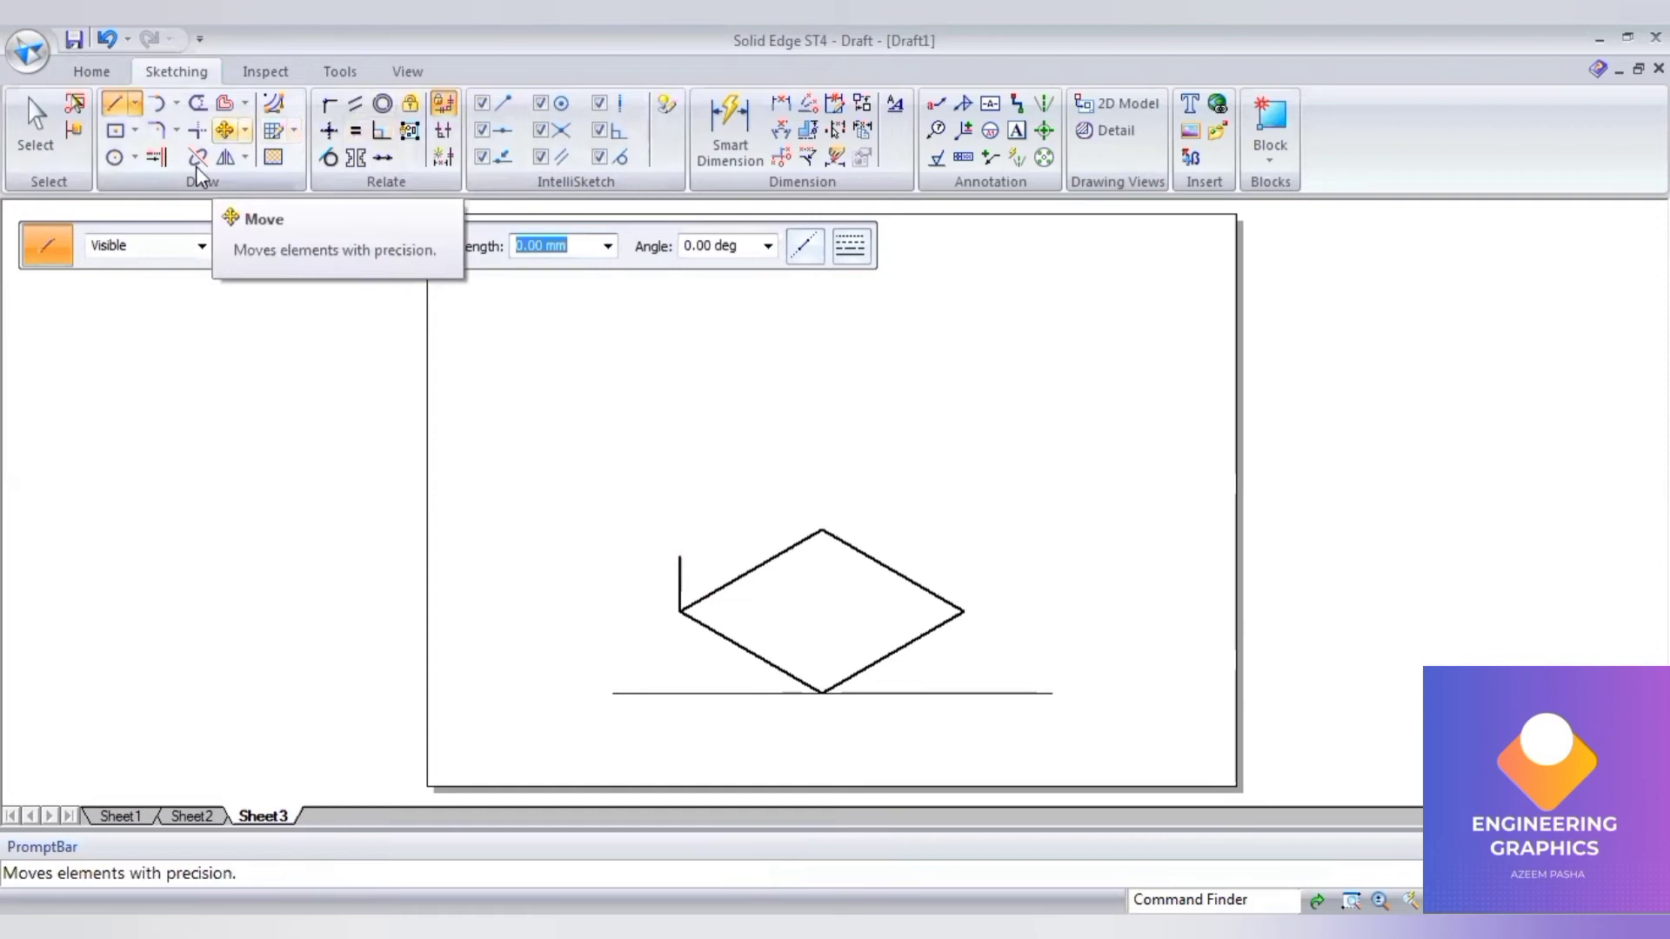
- Copy the 20 mm vertical edge from the left corner to the other three corners of the base rhombus
click(224, 130)
click(679, 584)
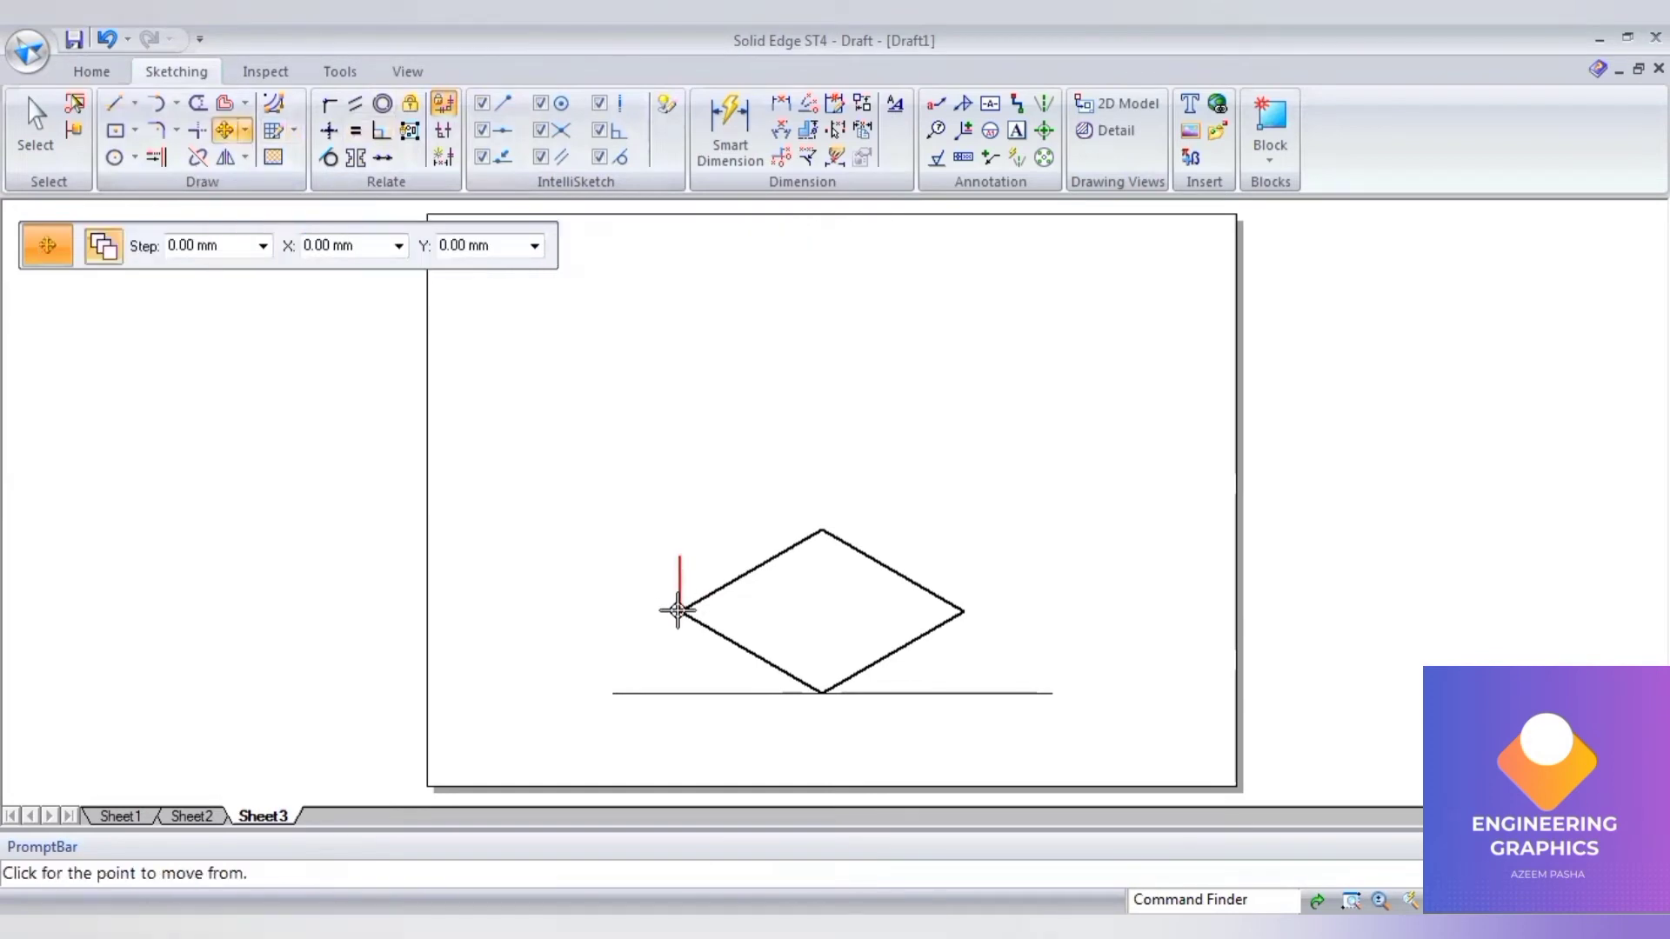
click(678, 610)
click(822, 530)
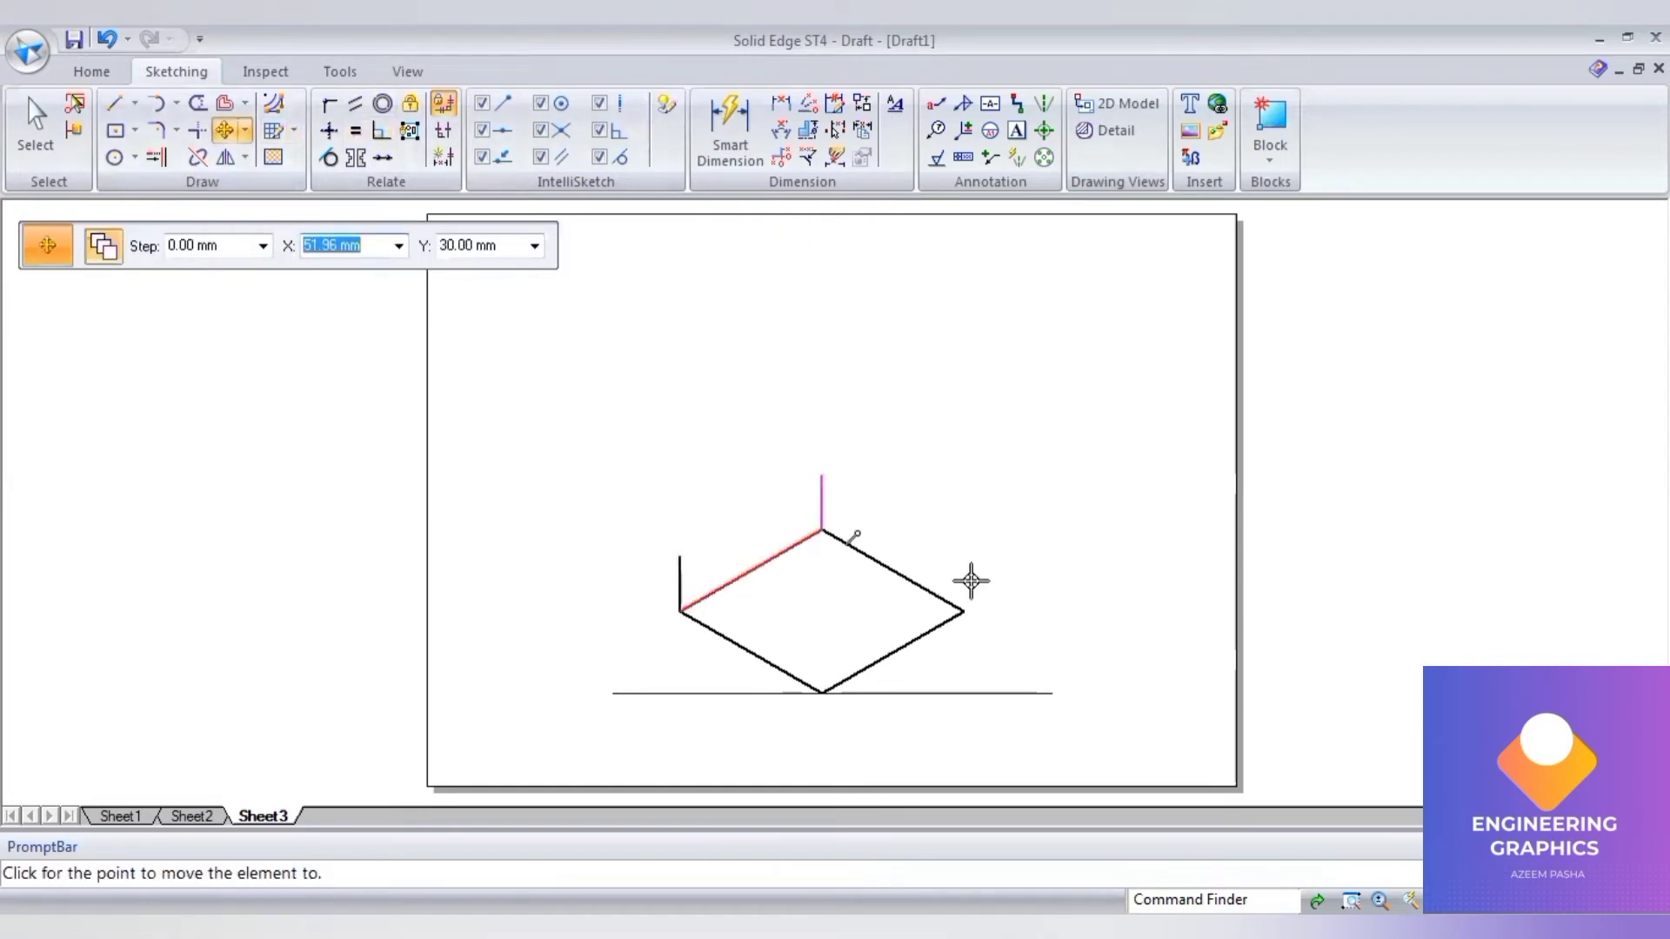
click(960, 611)
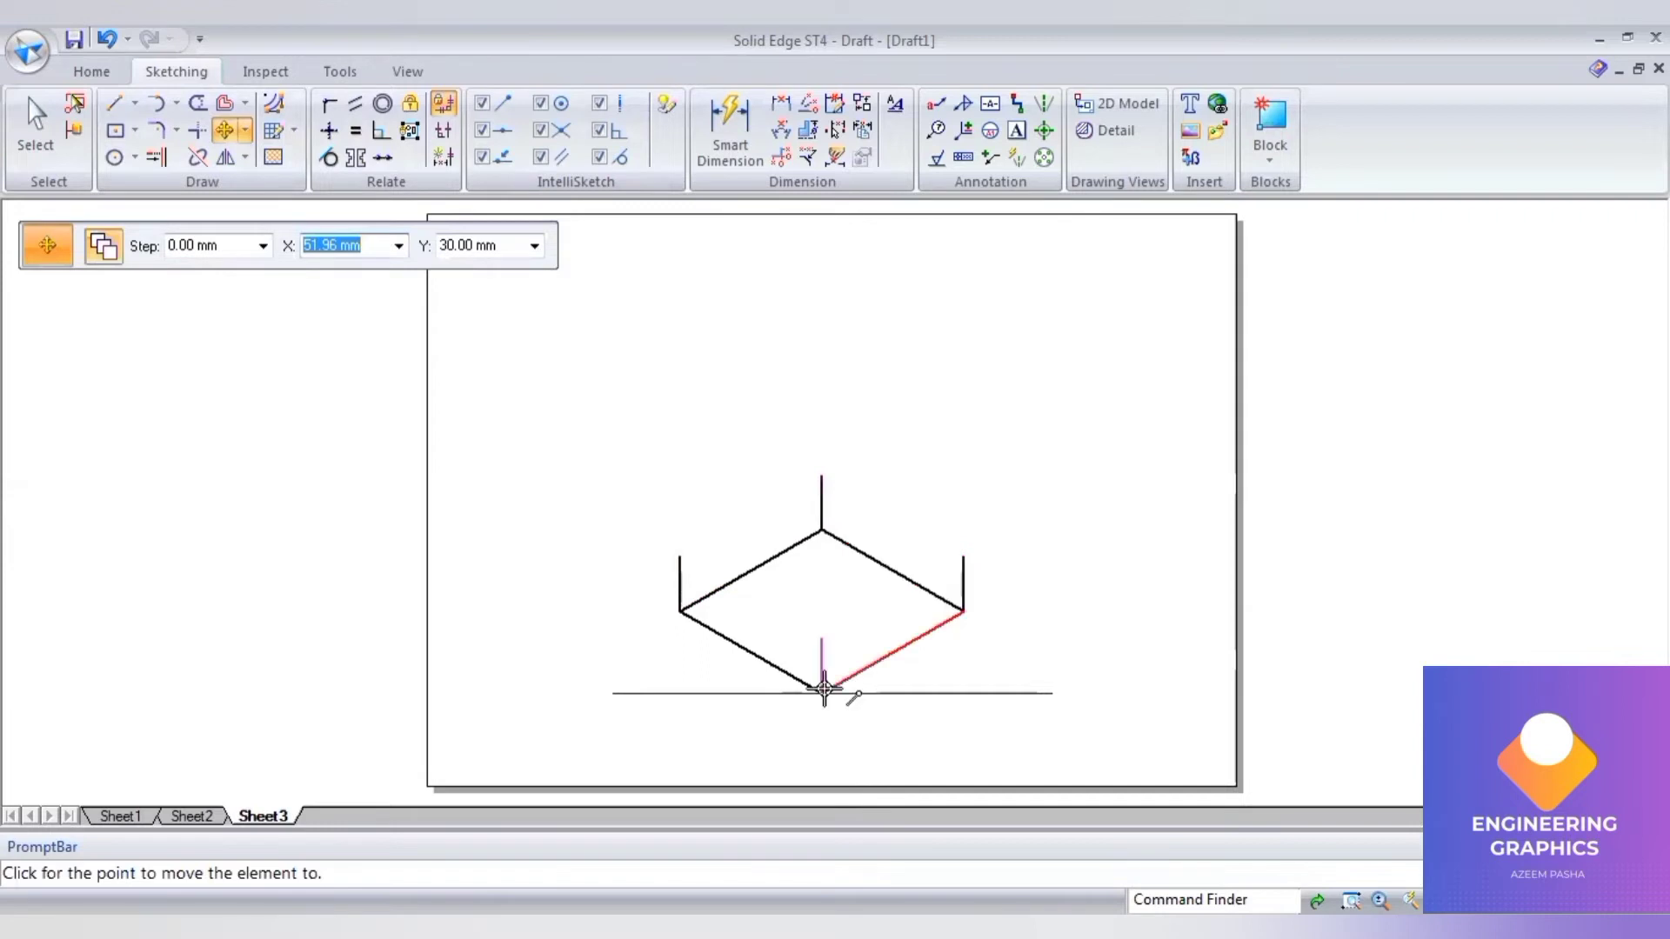
- Copy the four base edges from the back corner up to the top of the vertical edge to form the block's top face
click(36, 122)
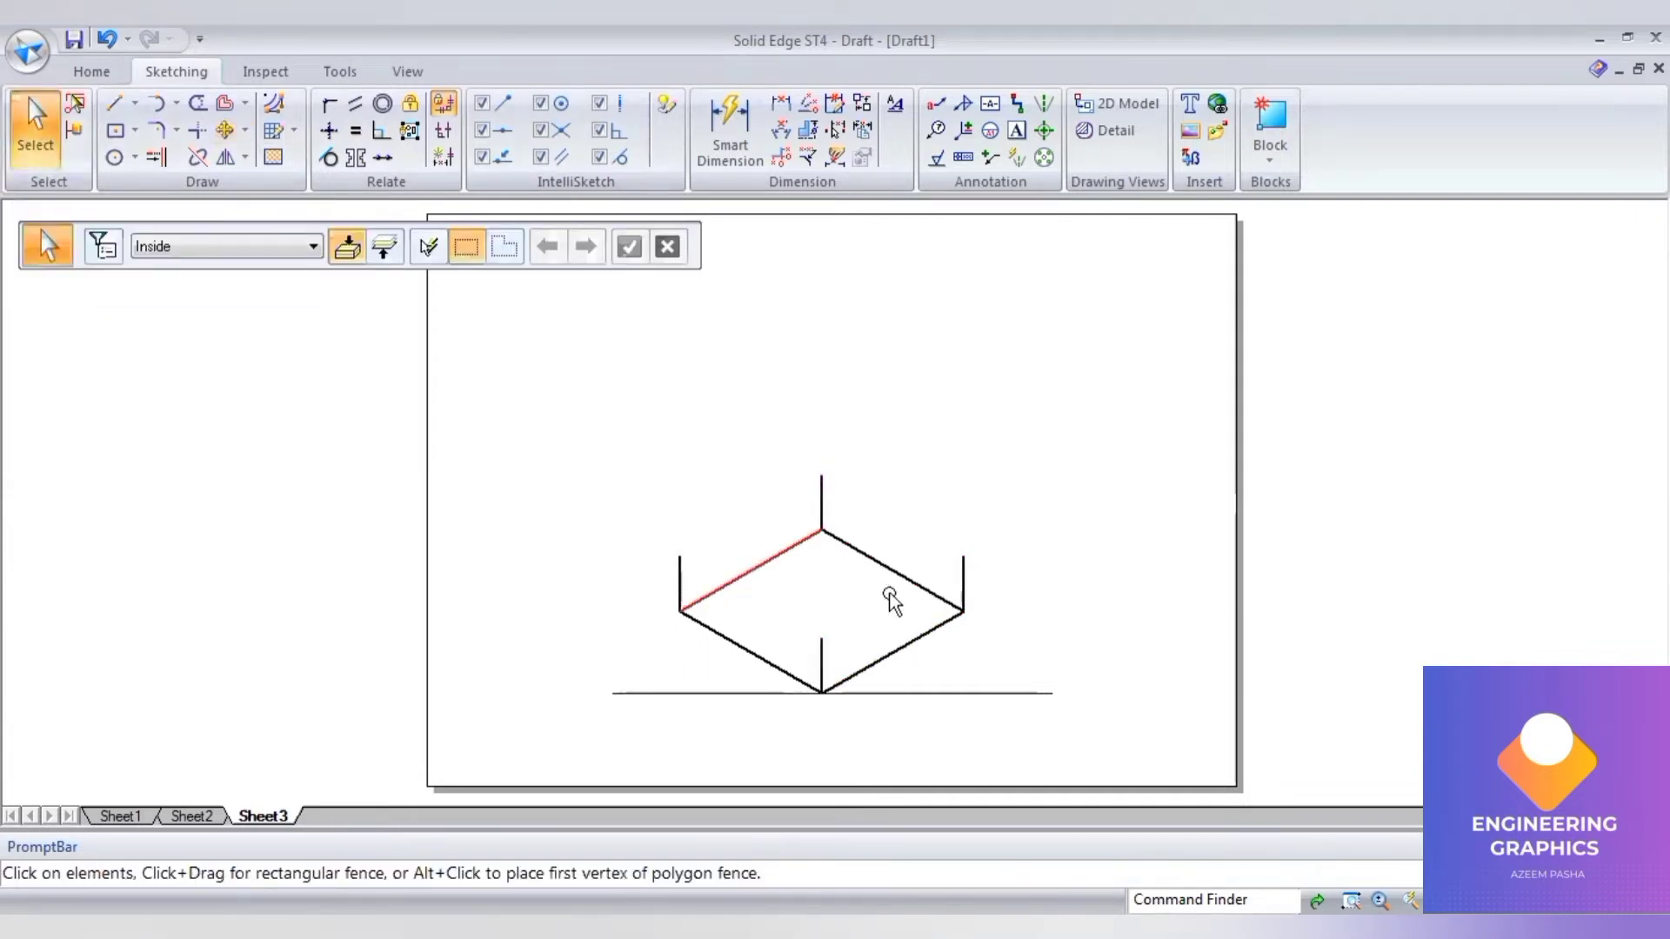
click(892, 668)
ctrl+click(765, 662)
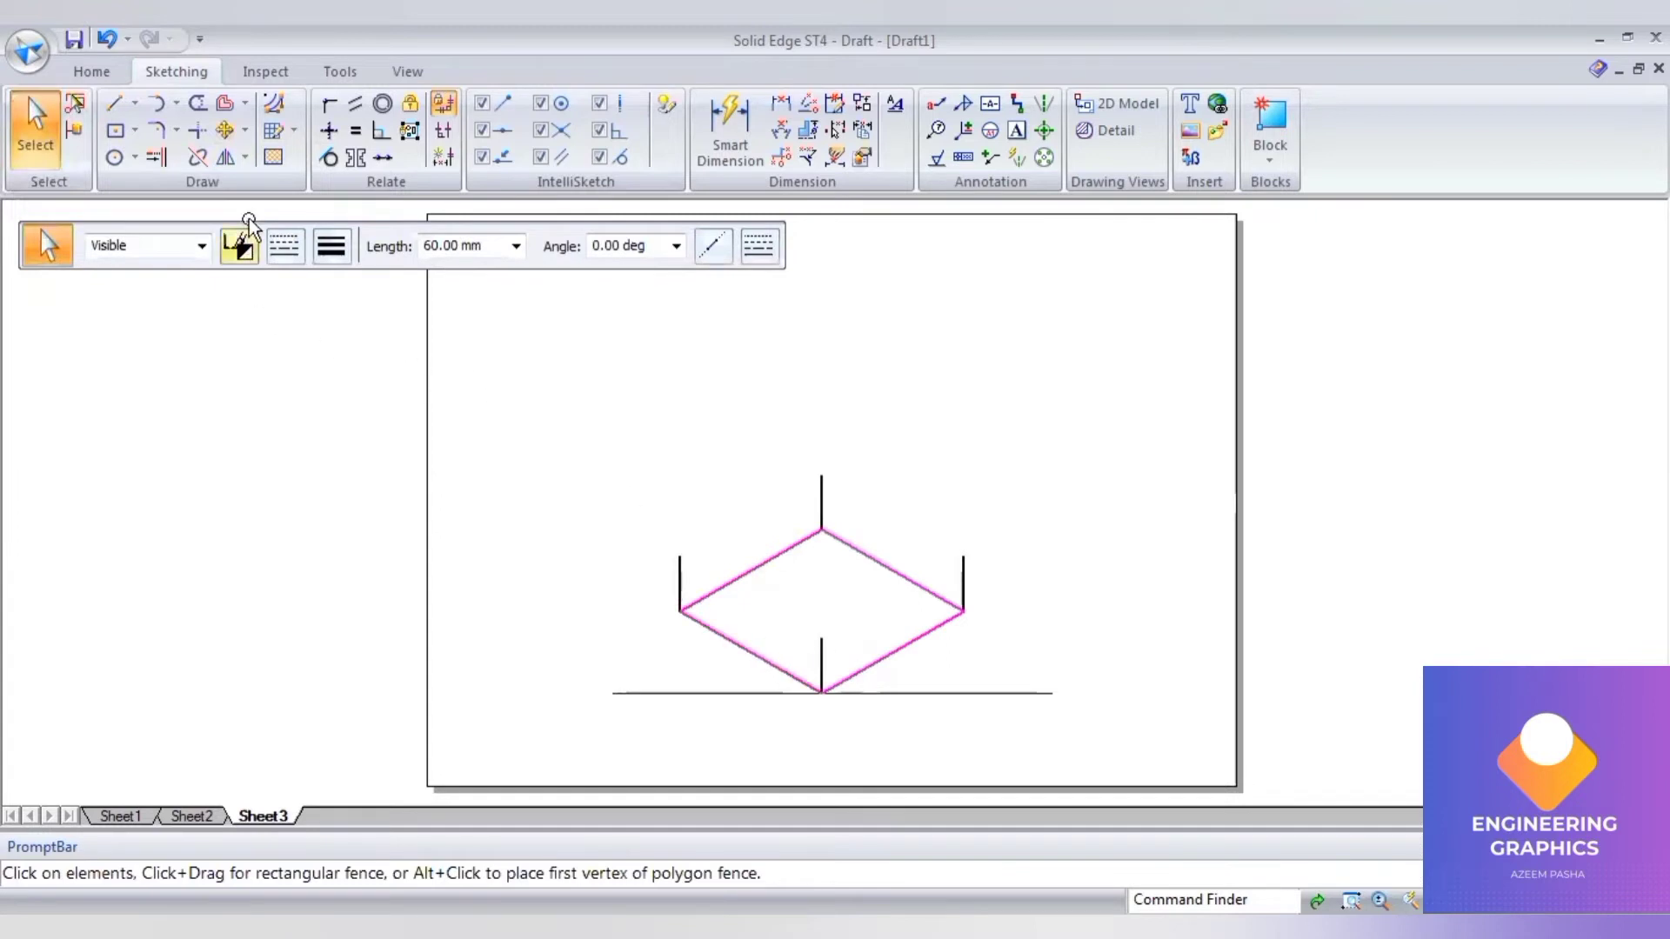
click(224, 130)
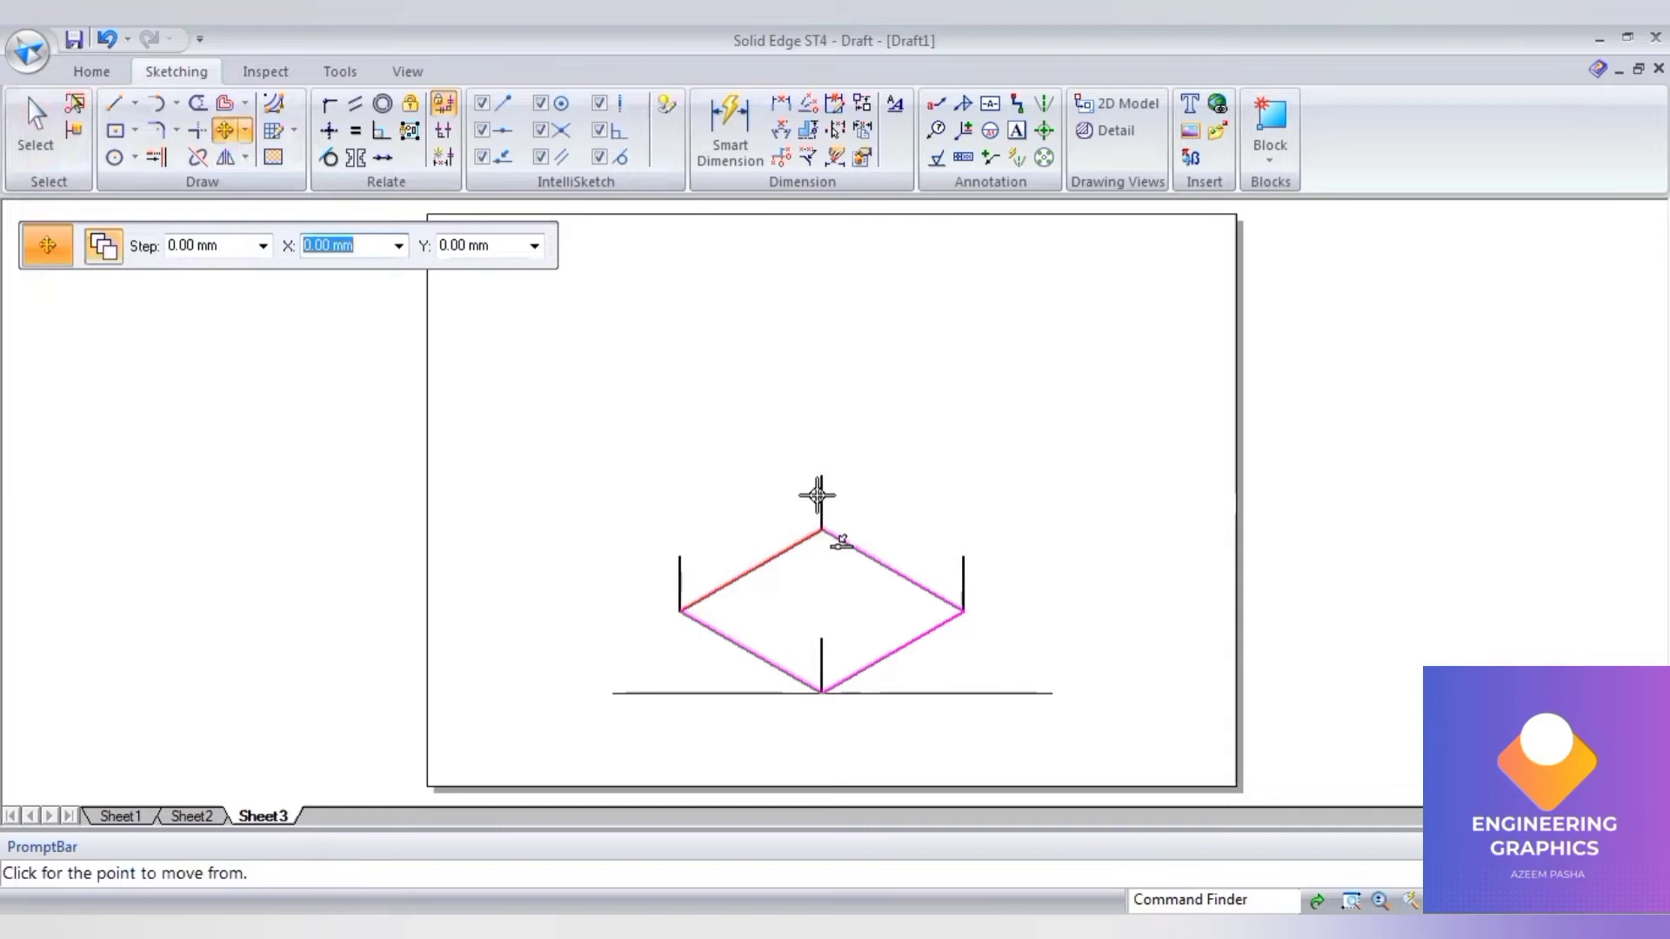
click(821, 530)
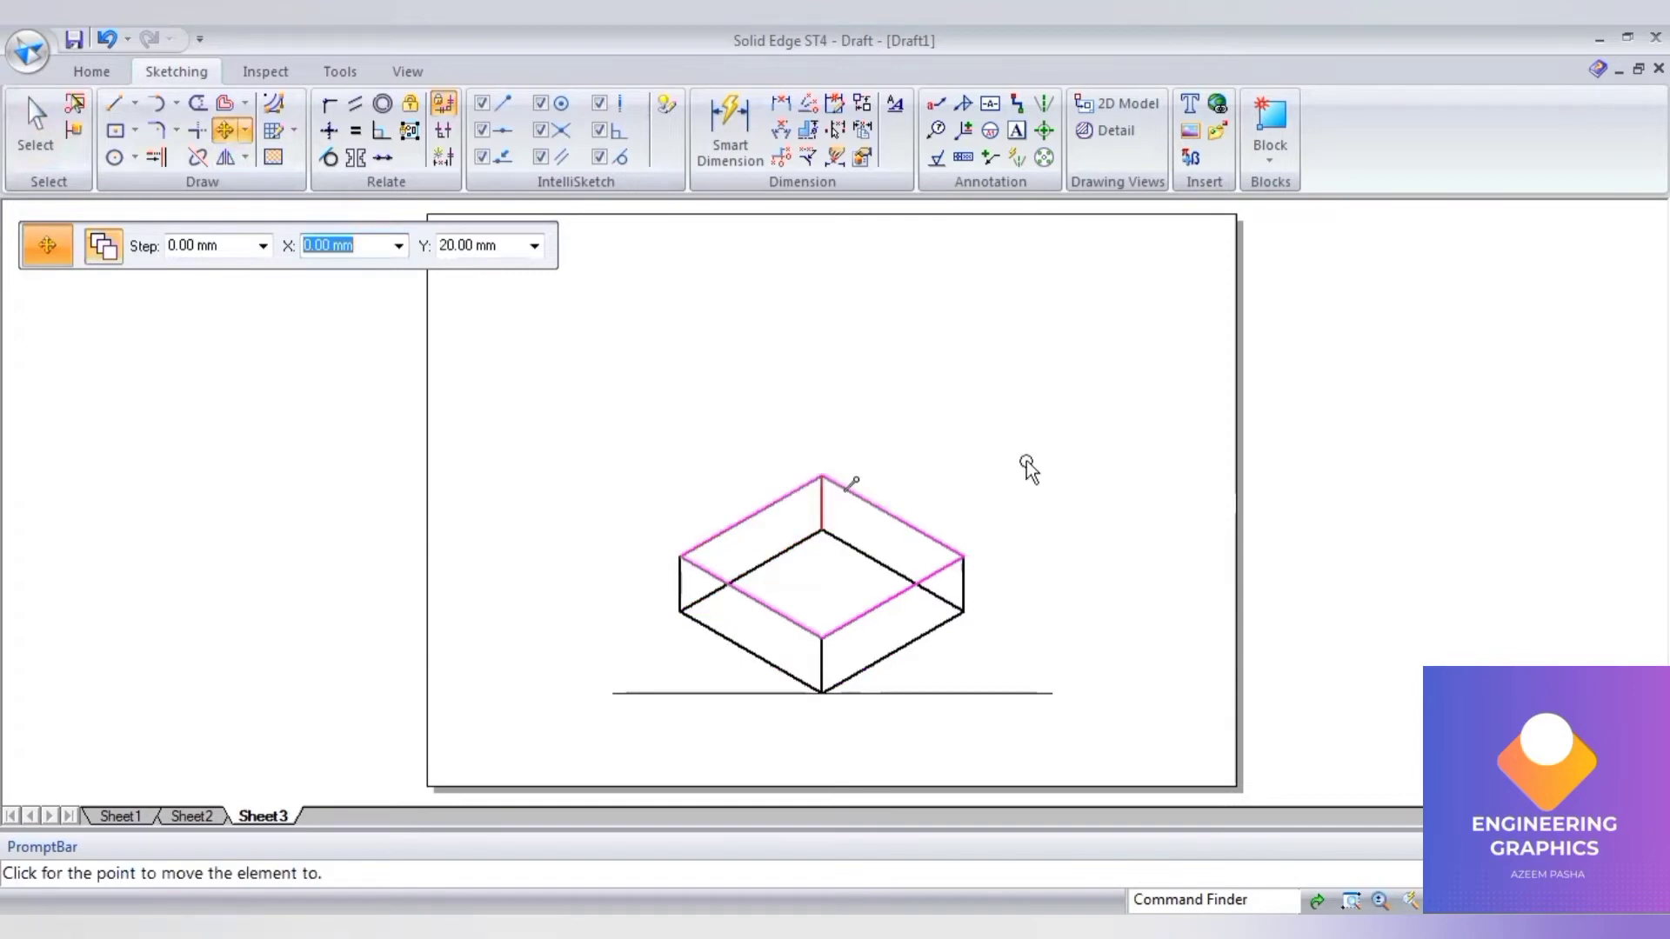
key(Return)
- Check the problem statement in the PDF and draw two 0.13 mm thick centre lines joining opposite edge midpoints of the block's top face
key(alt+Tab)
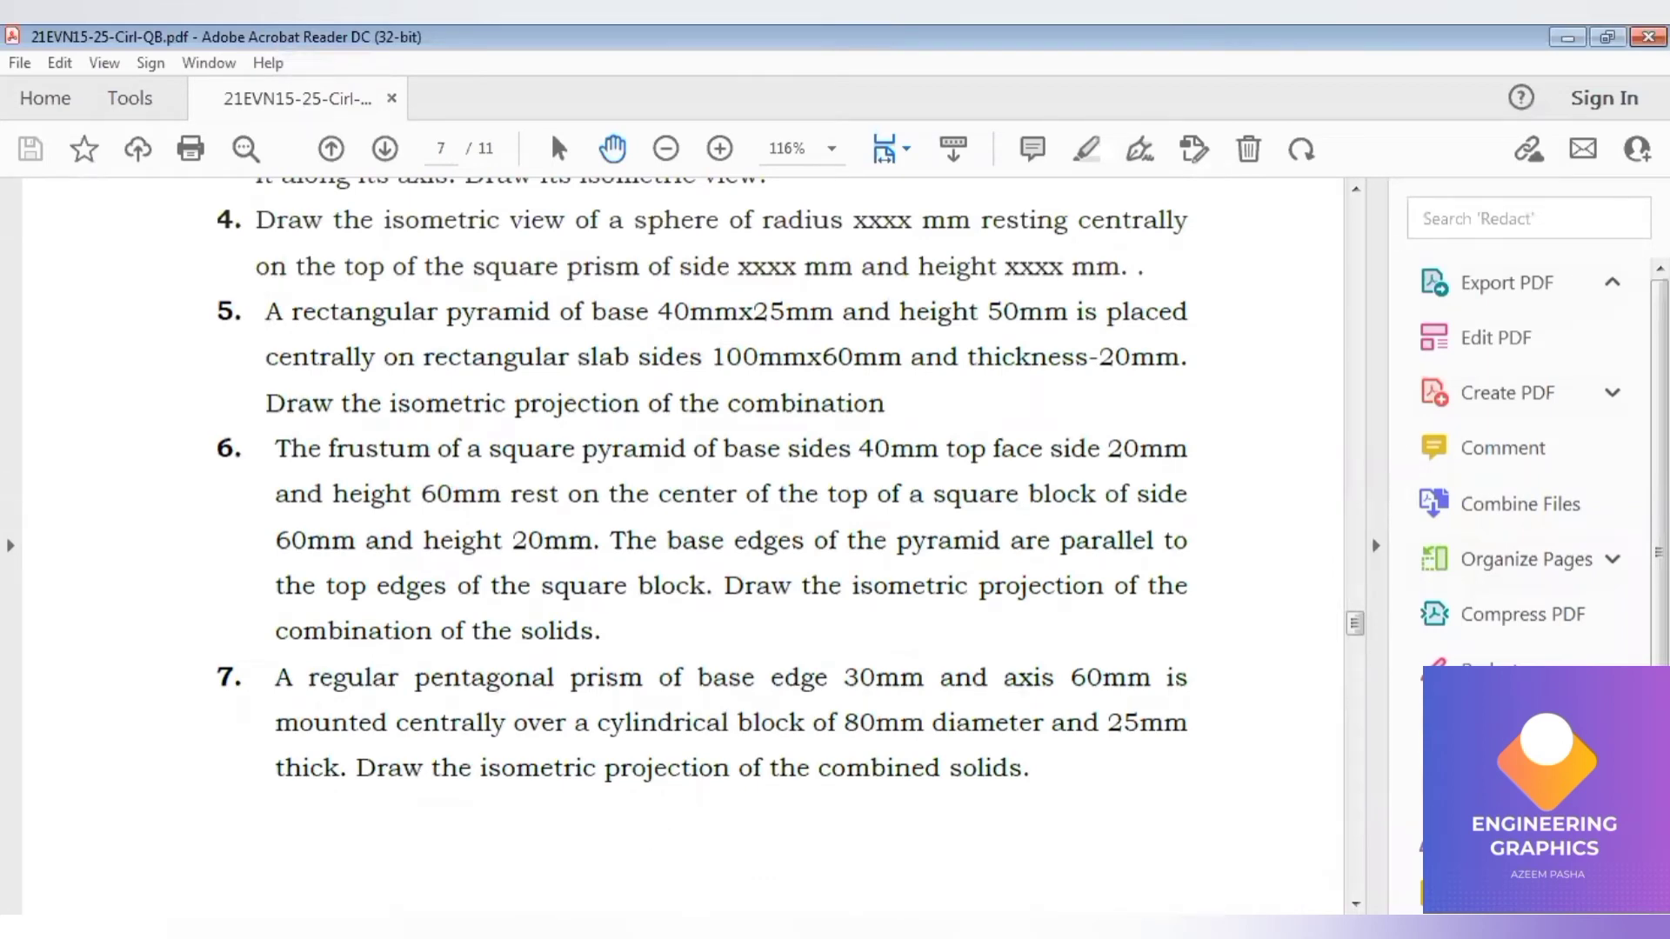
key(alt+Tab)
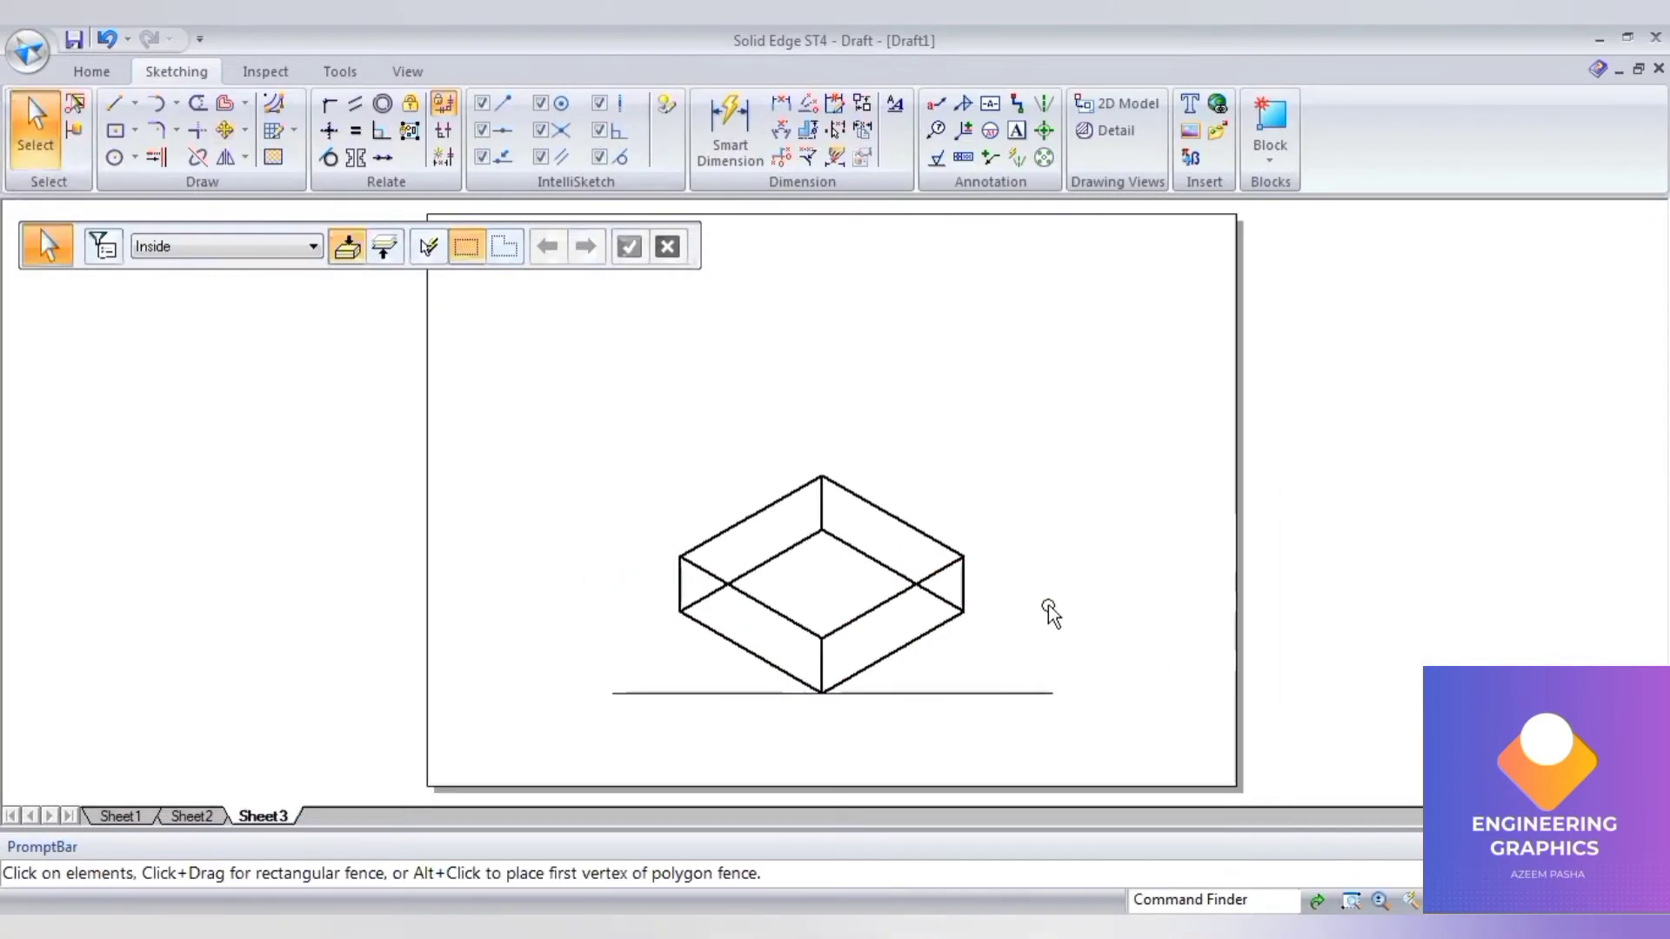
click(115, 105)
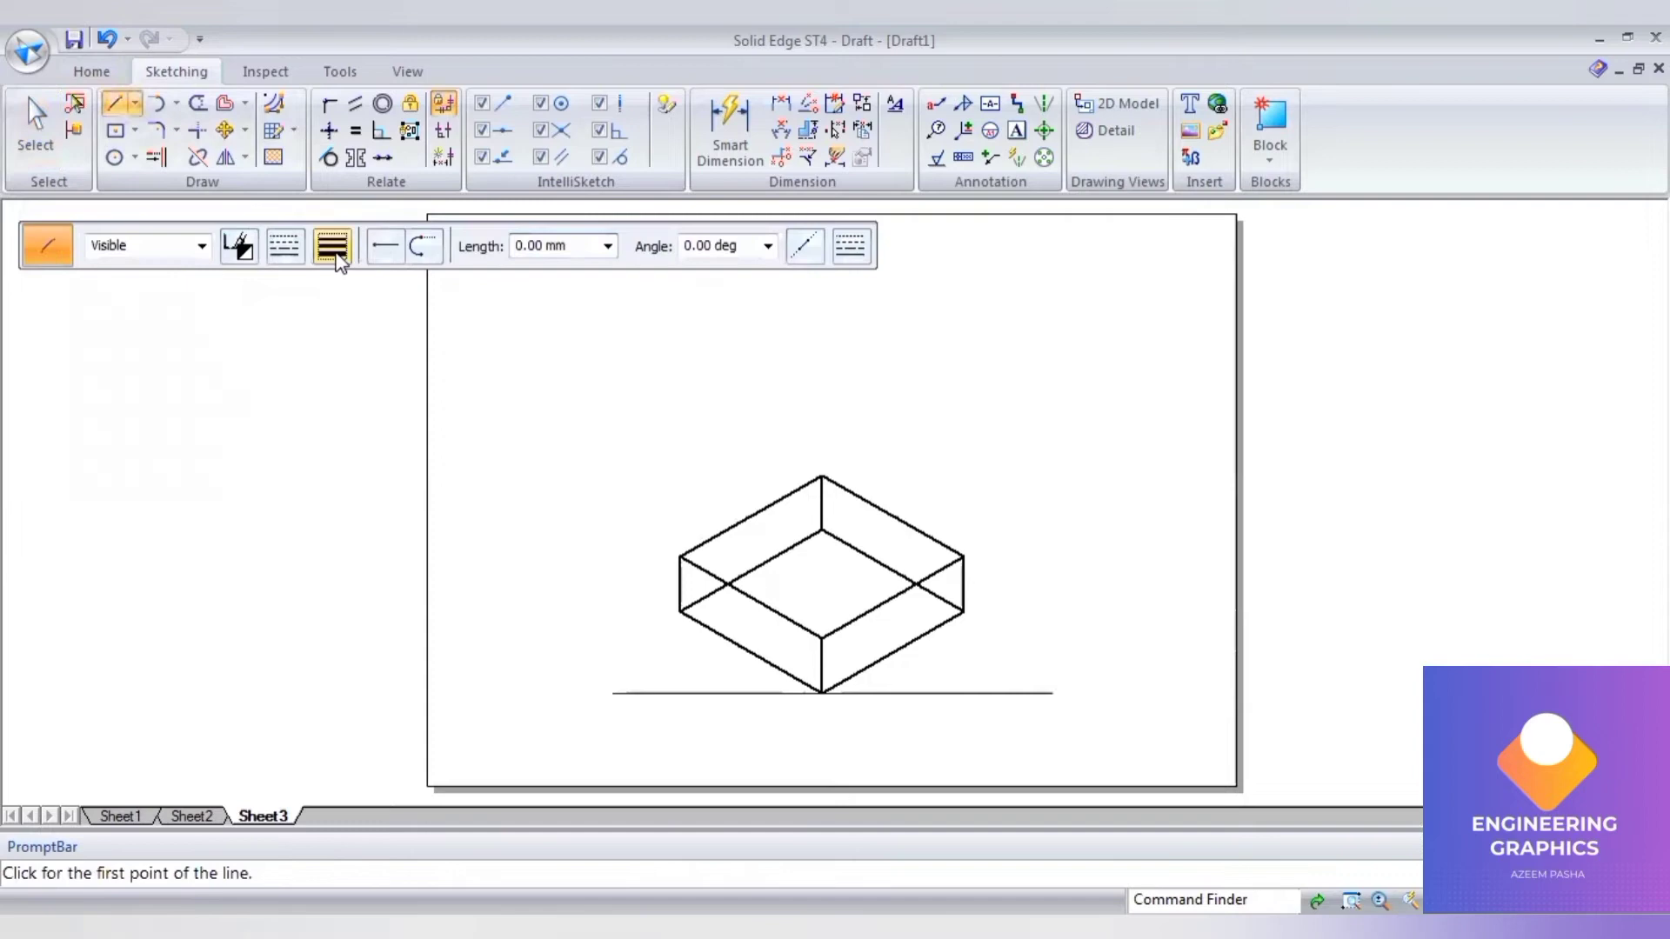
click(331, 246)
click(345, 280)
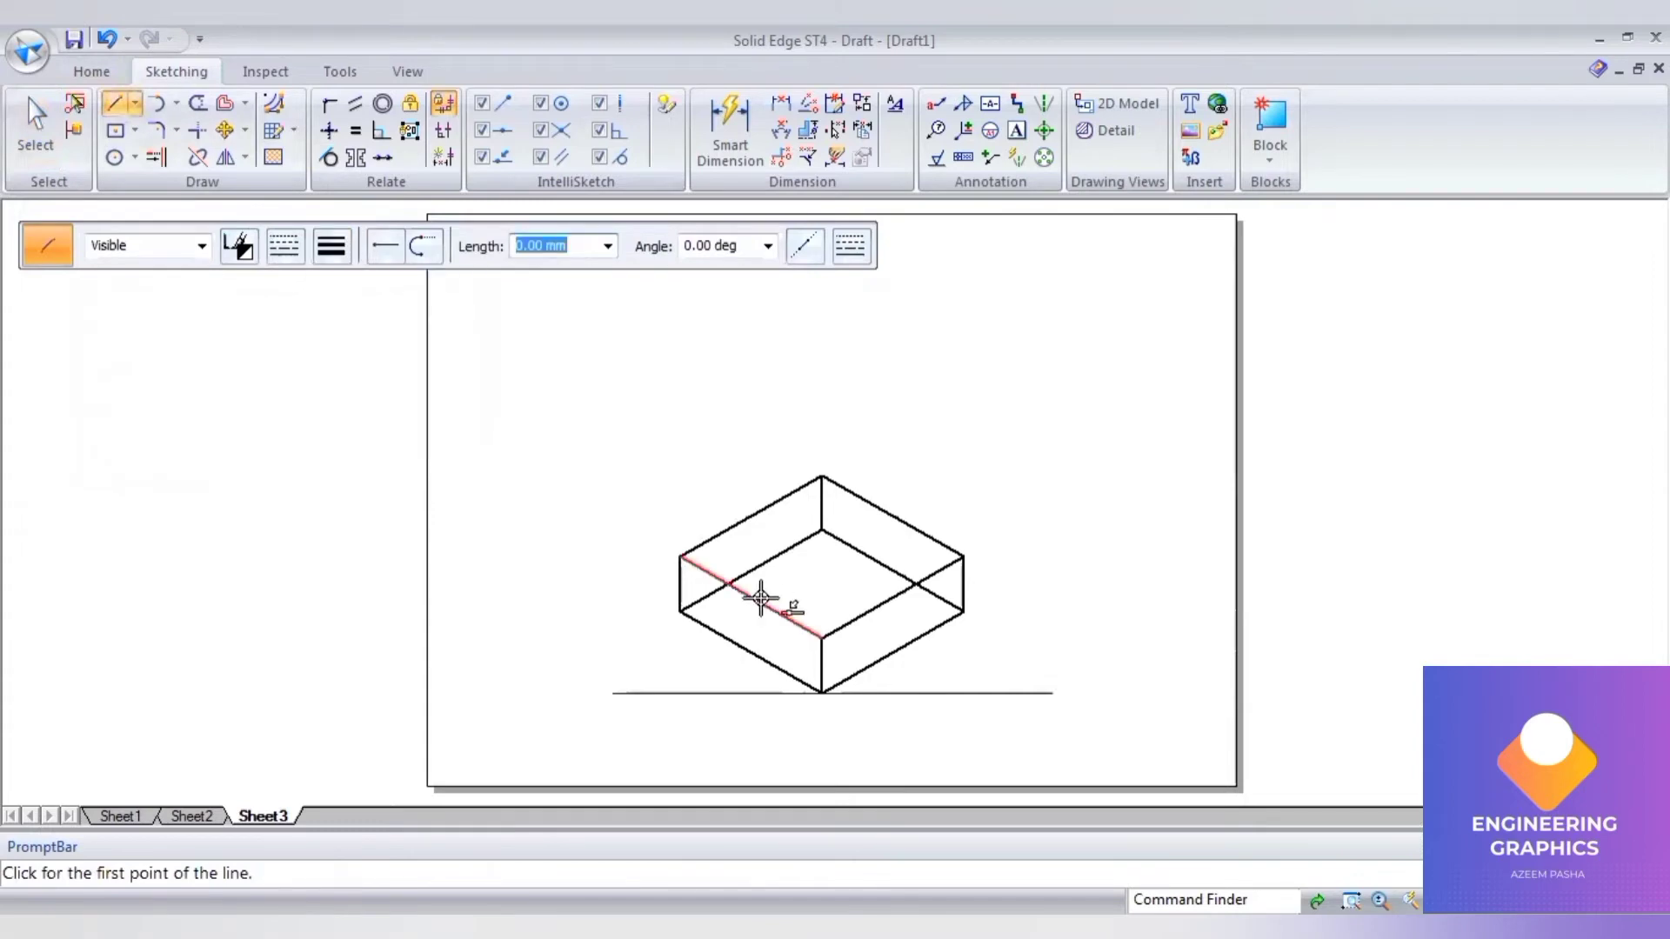
click(754, 598)
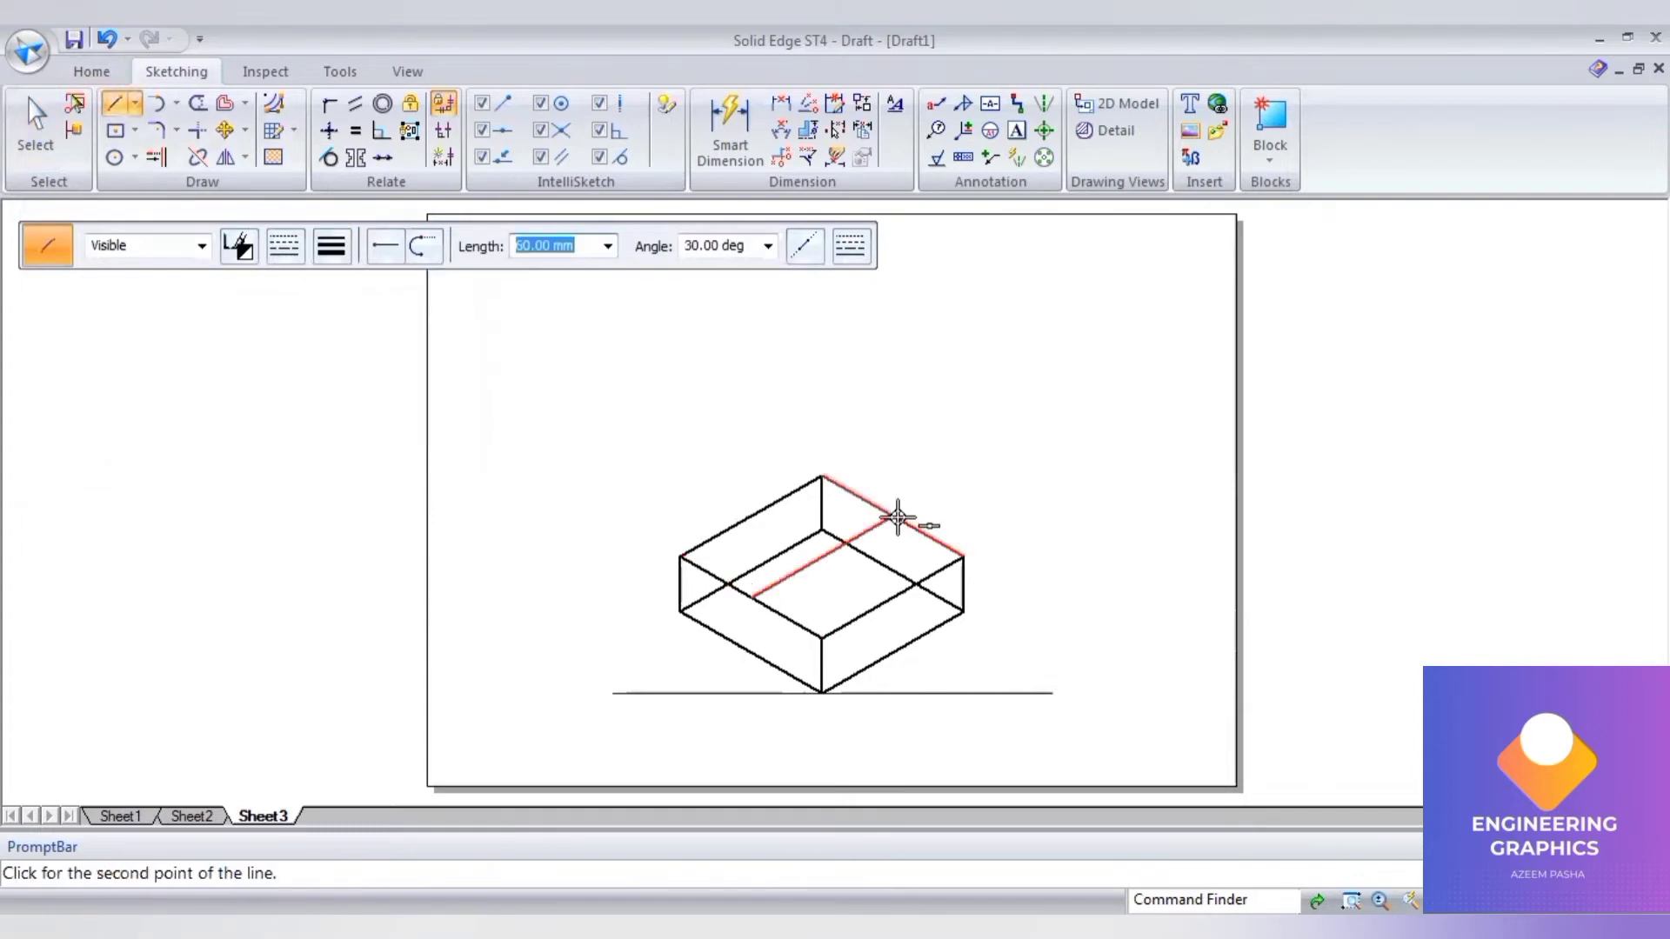
click(897, 518)
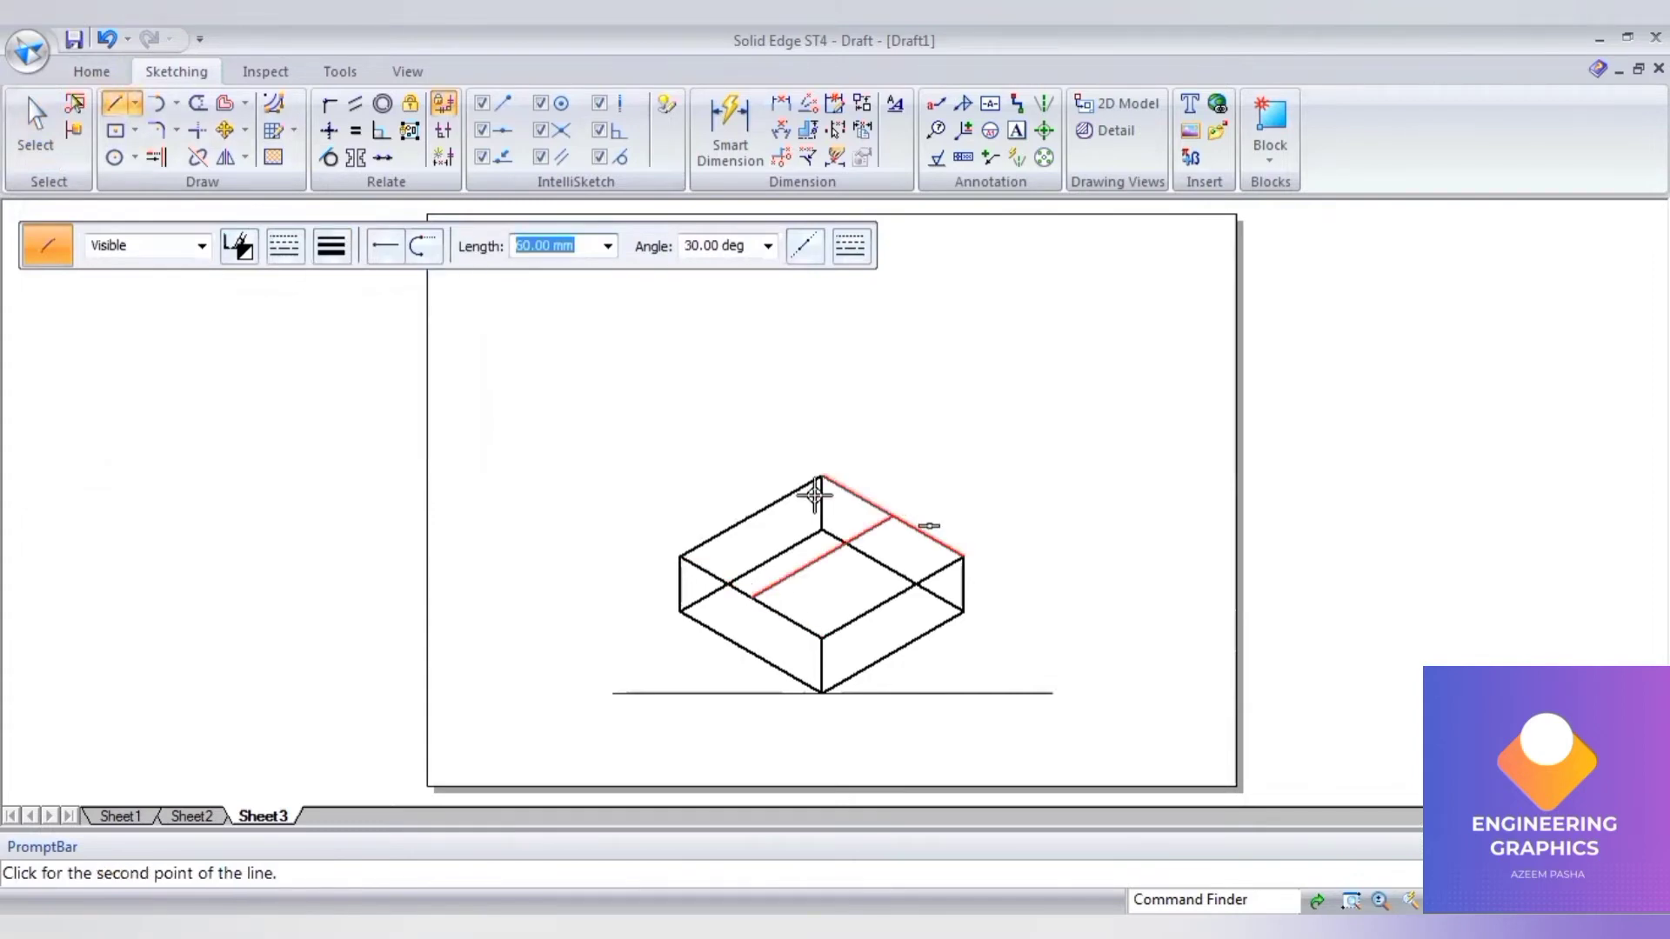
click(750, 516)
click(895, 596)
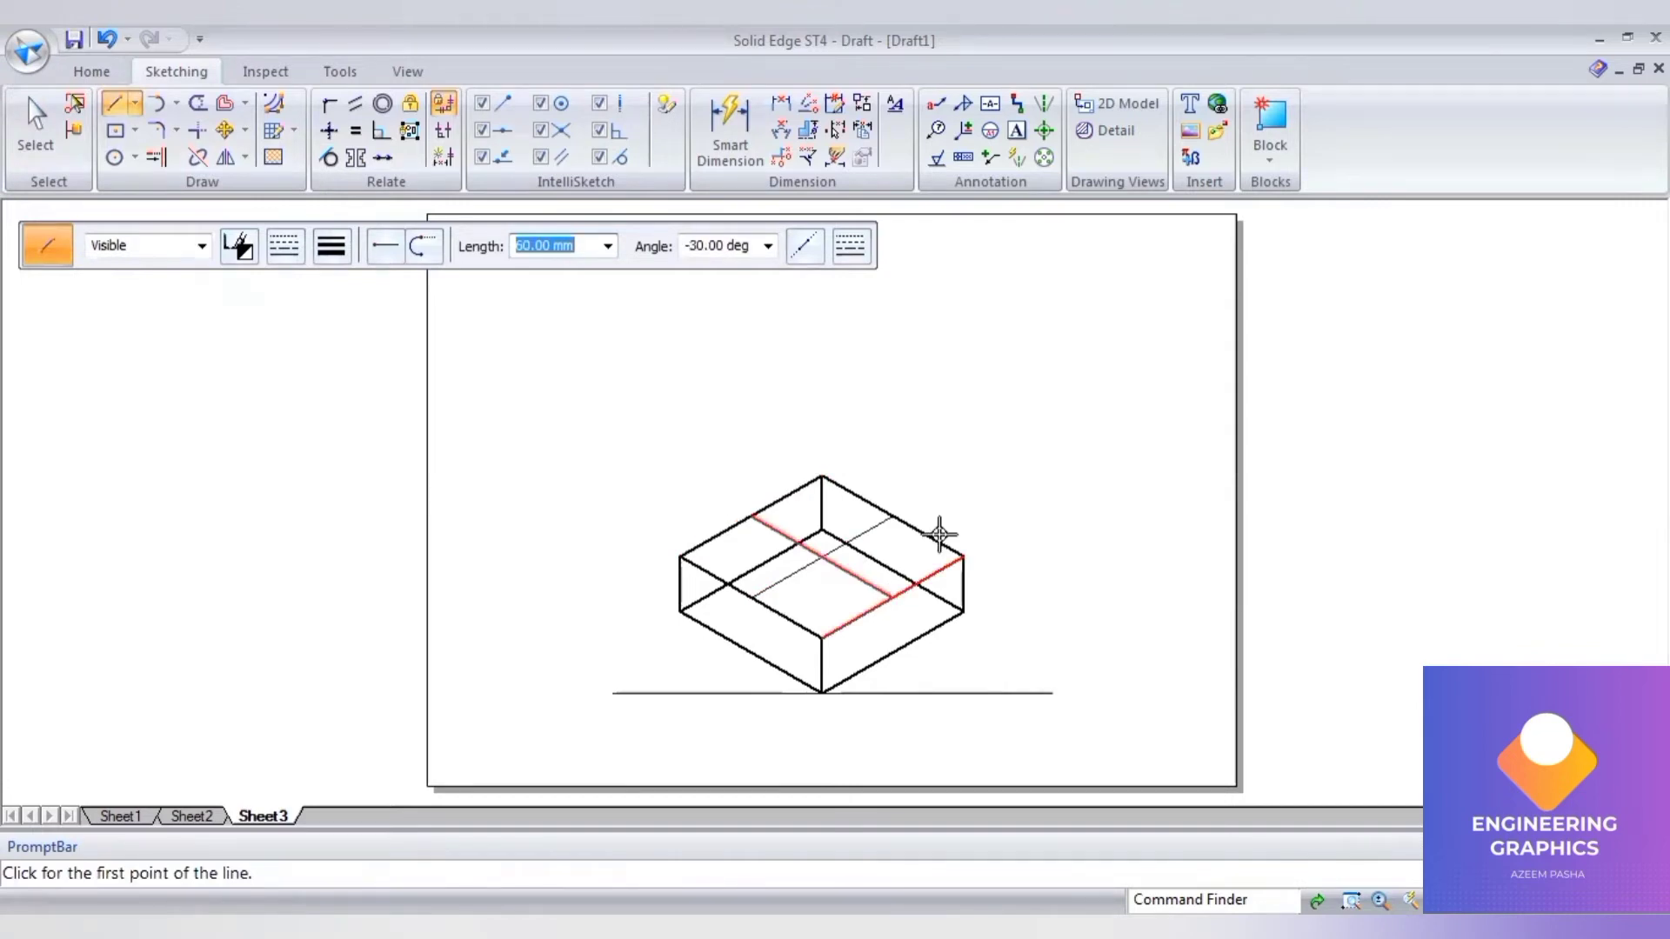
key(Escape)
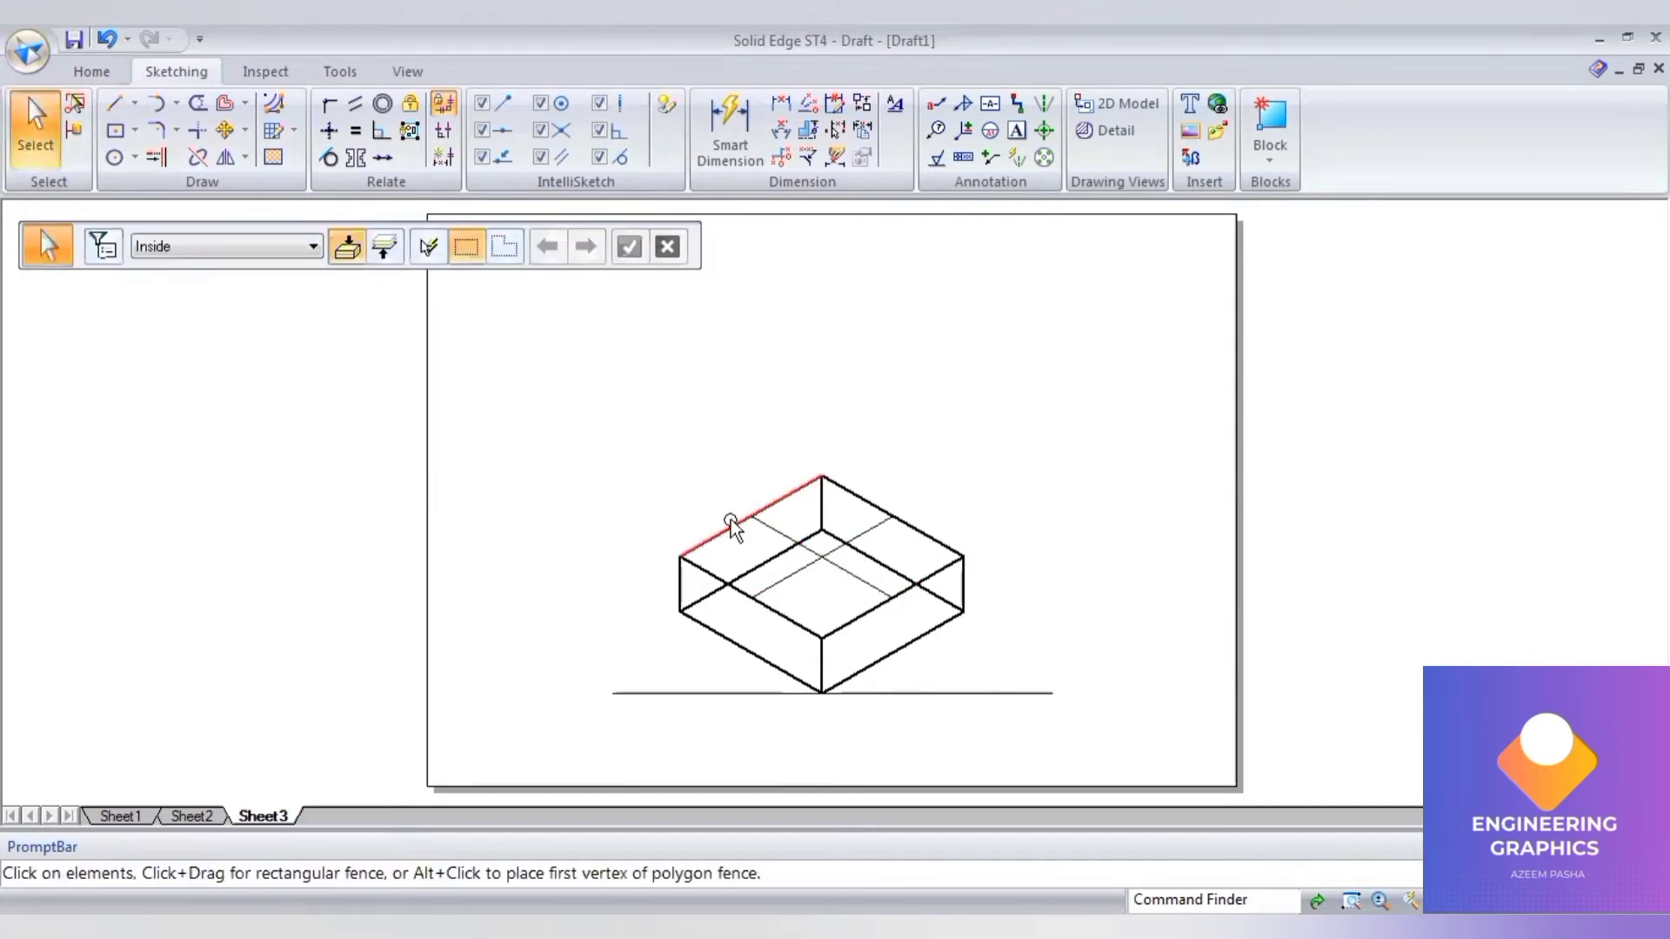
- Copy the block's top-face rhombus with its two centre lines to the empty area at the upper right of the sheet
click(732, 525)
ctrl+click(920, 550)
ctrl+click(872, 615)
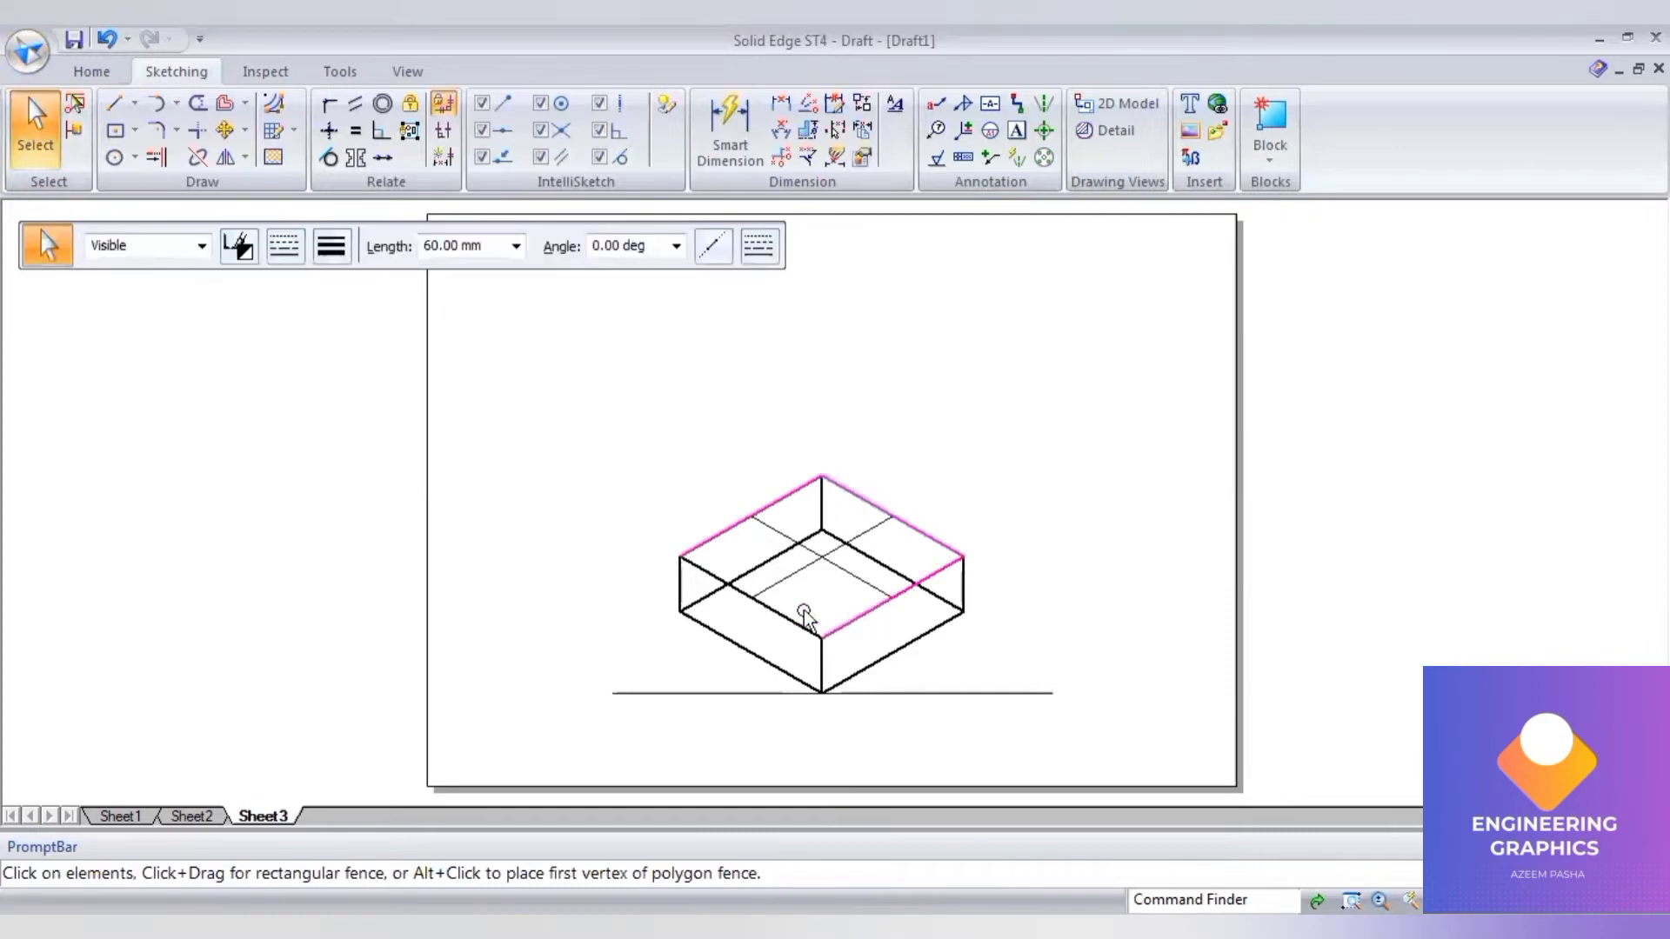
ctrl+click(798, 619)
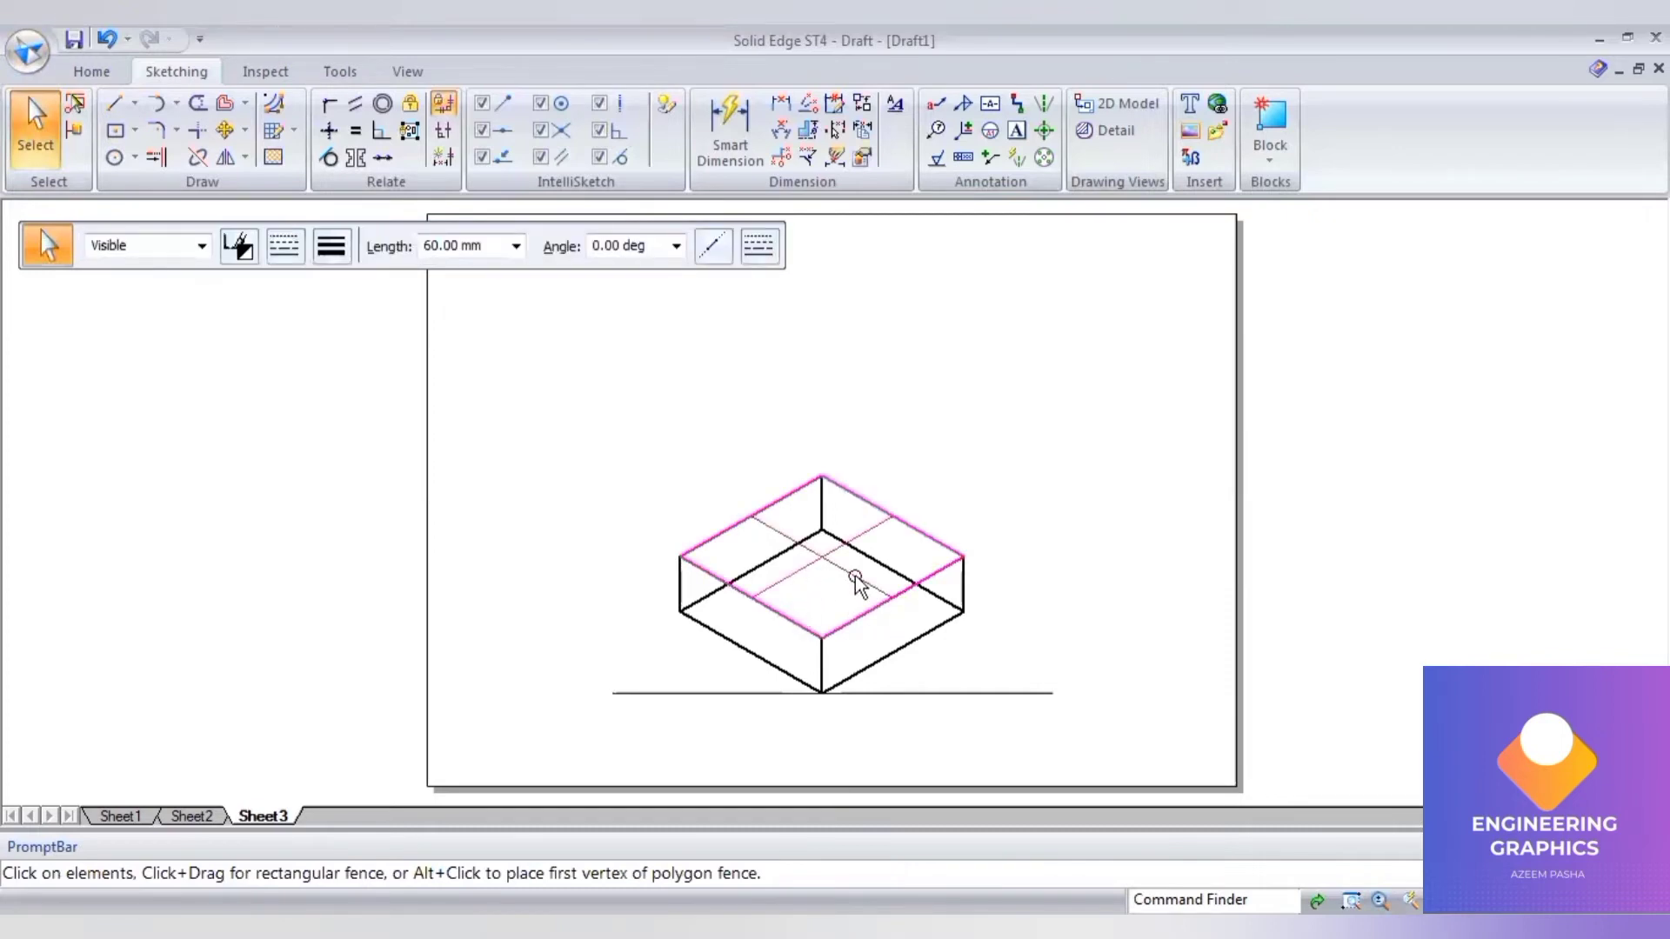
click(227, 132)
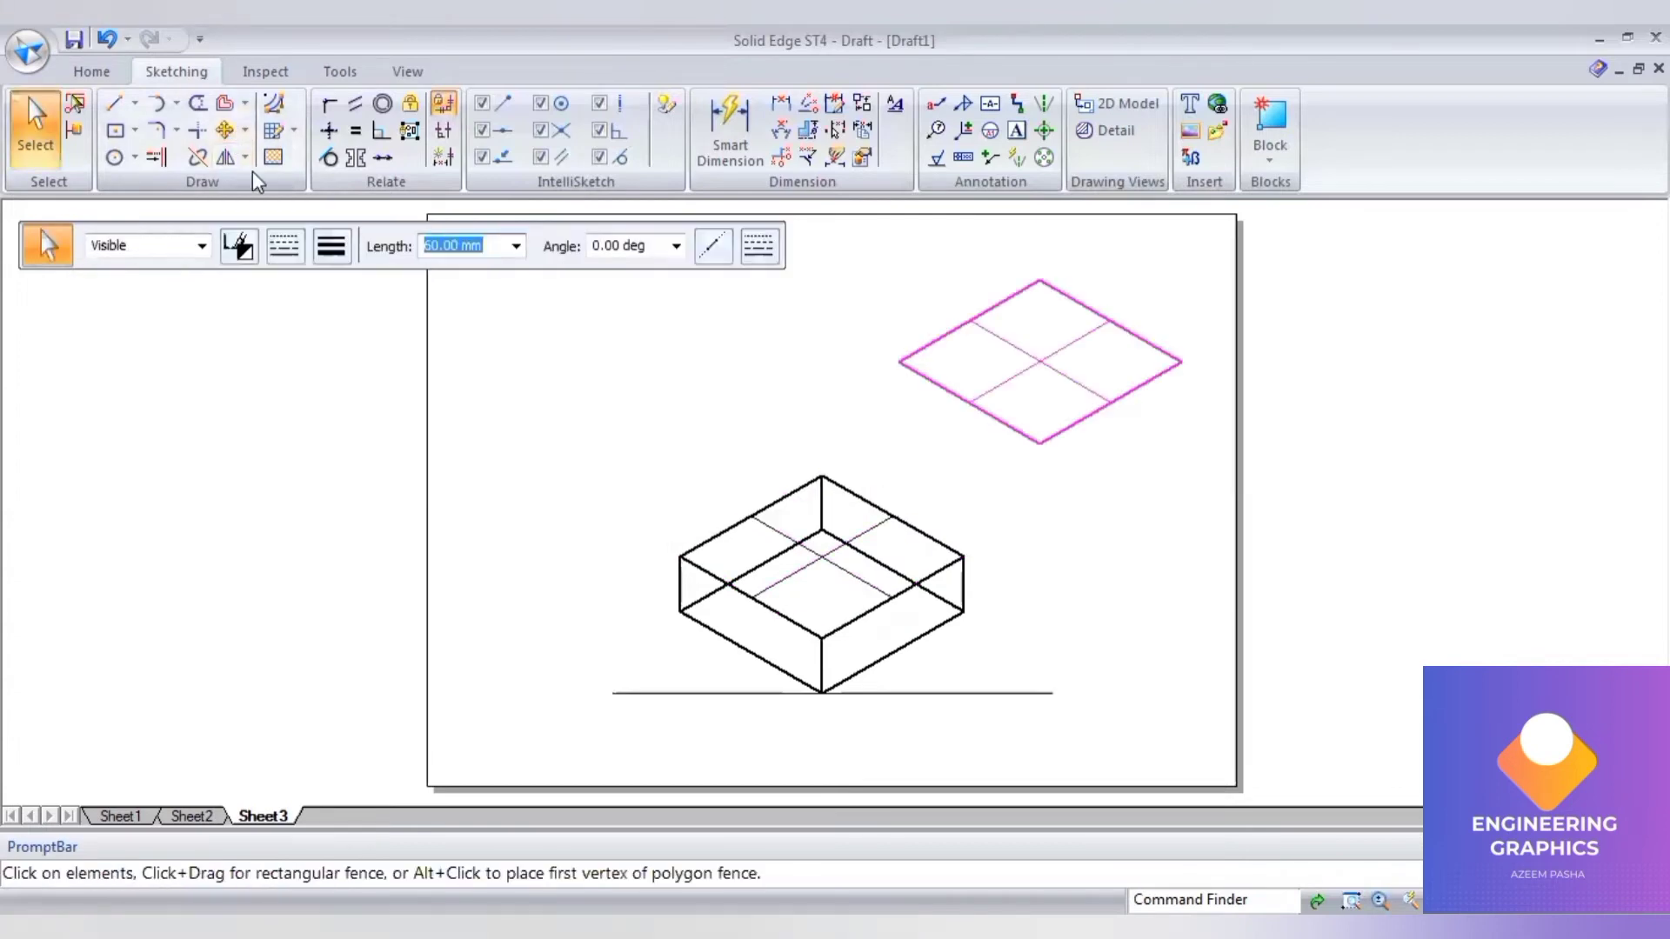
- Scale the copied rhombus and its centre lines by 40/60 about their centre, without keeping the original
click(245, 157)
click(248, 209)
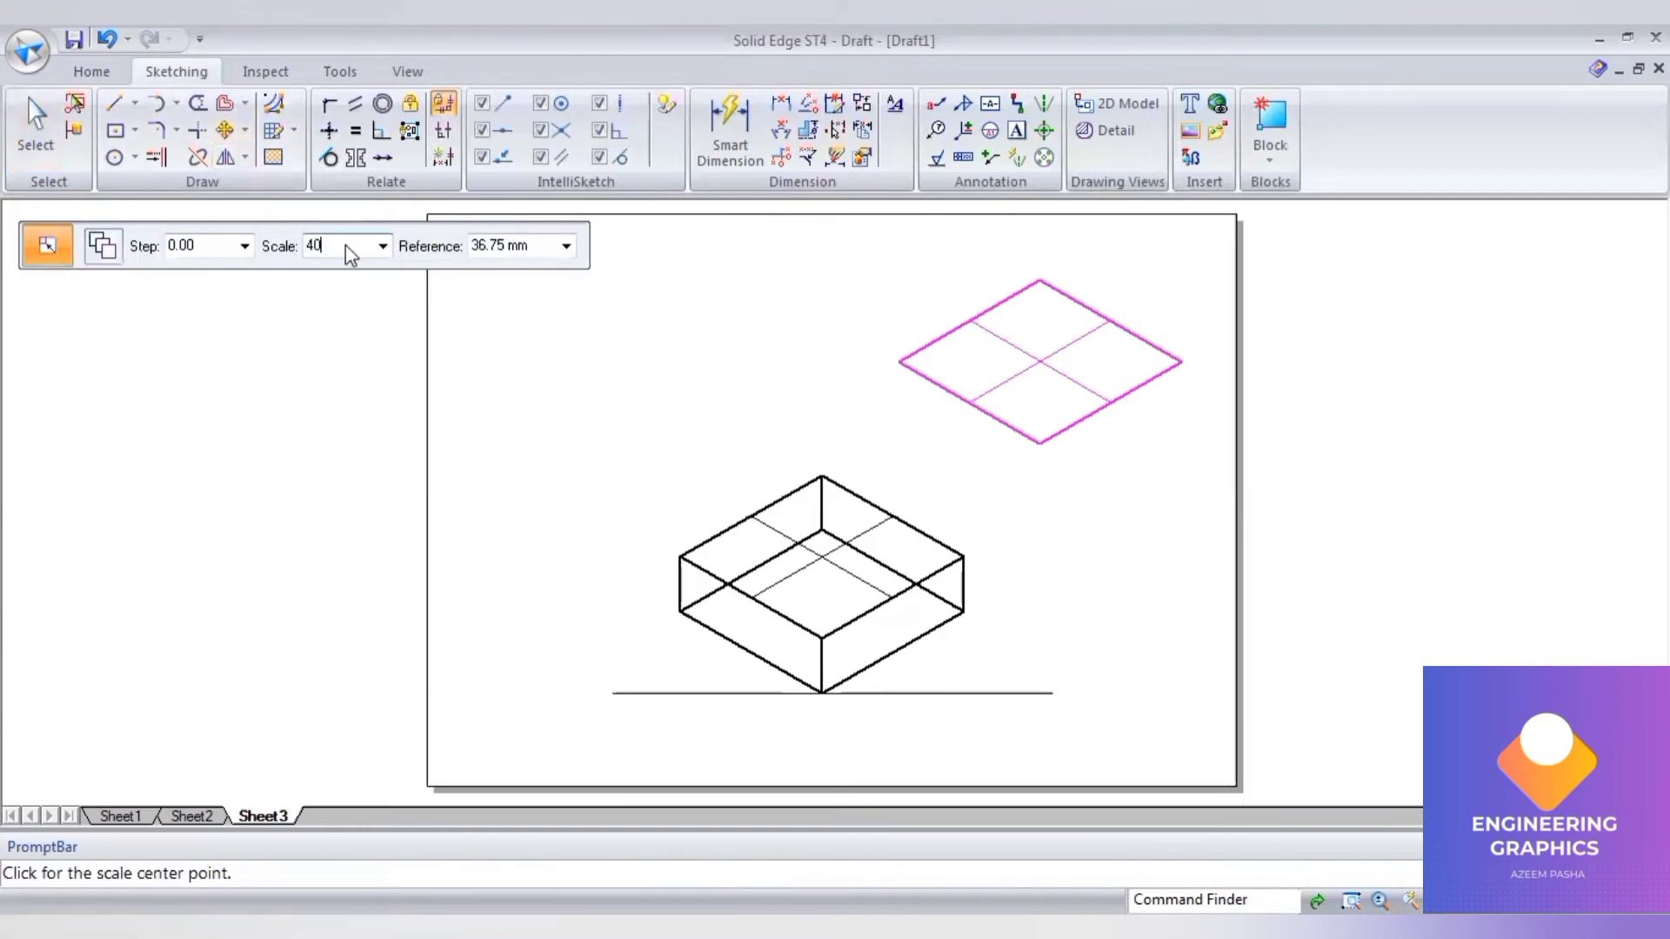
click(346, 247)
text(40)
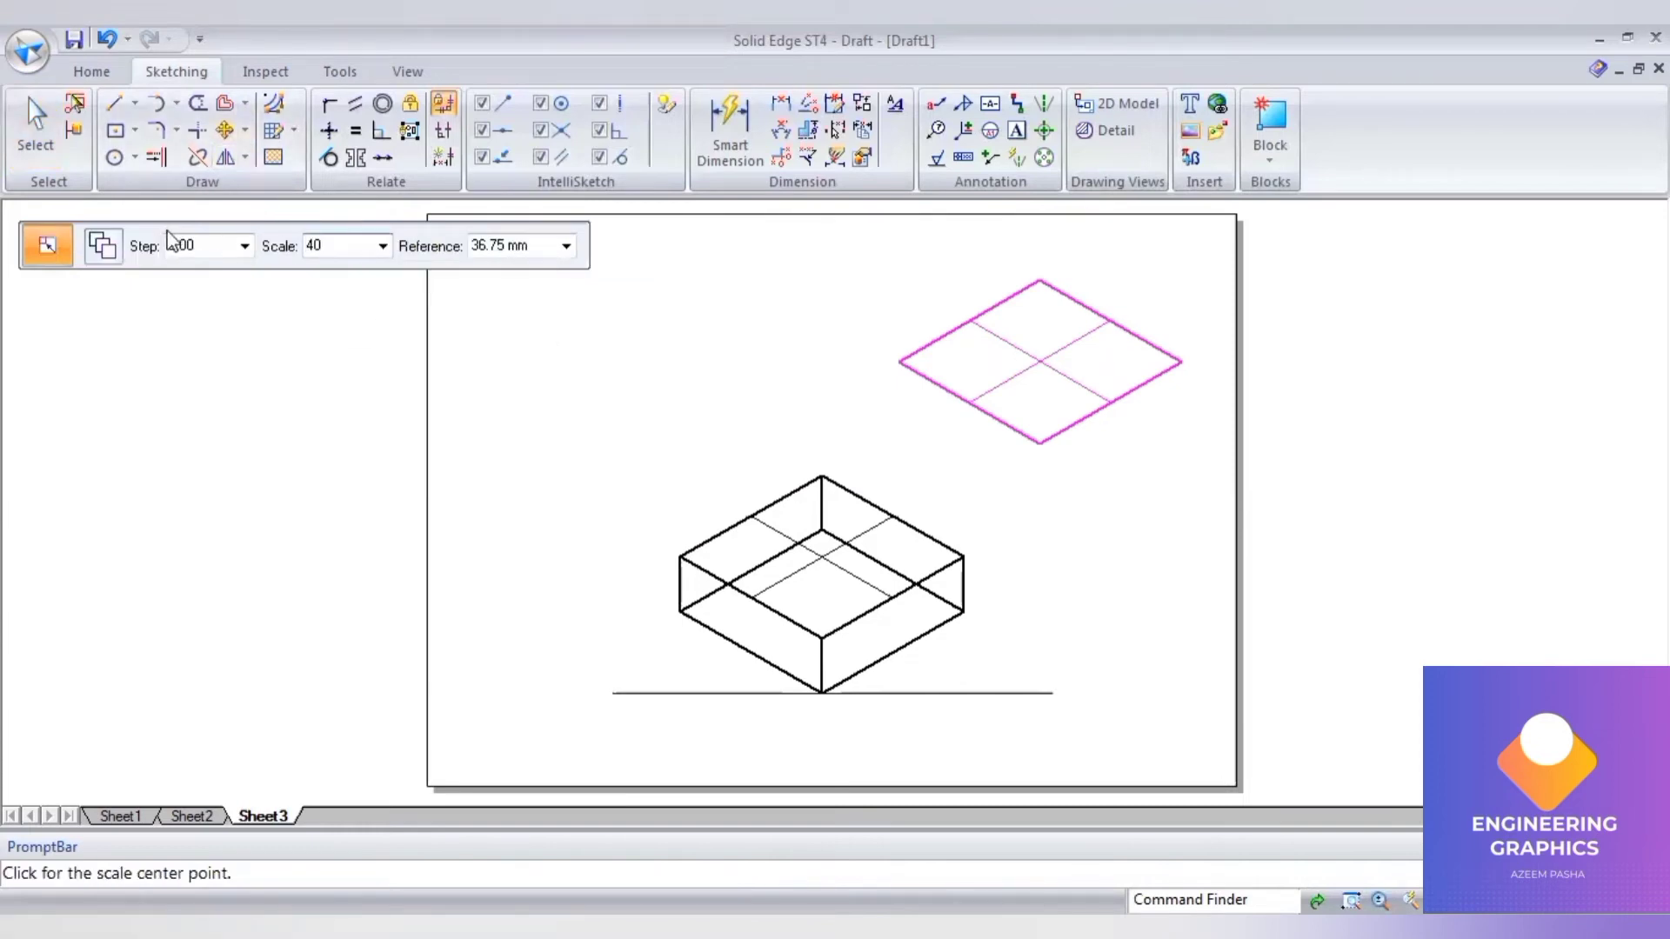
click(105, 246)
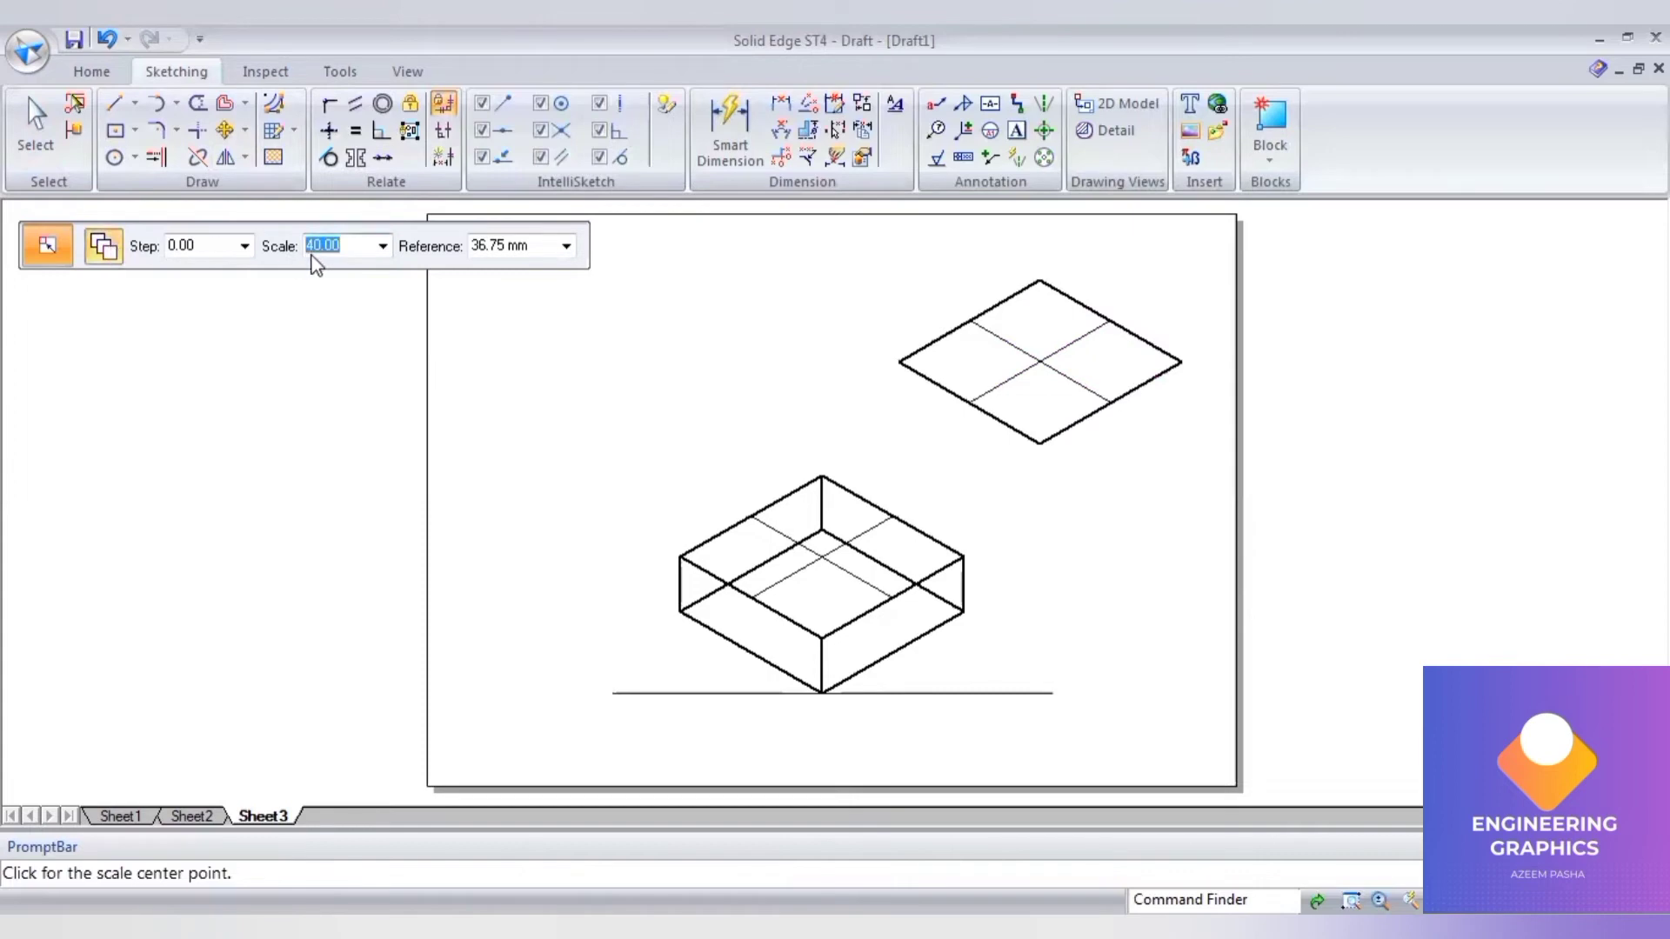
text(40/60)
key(Return)
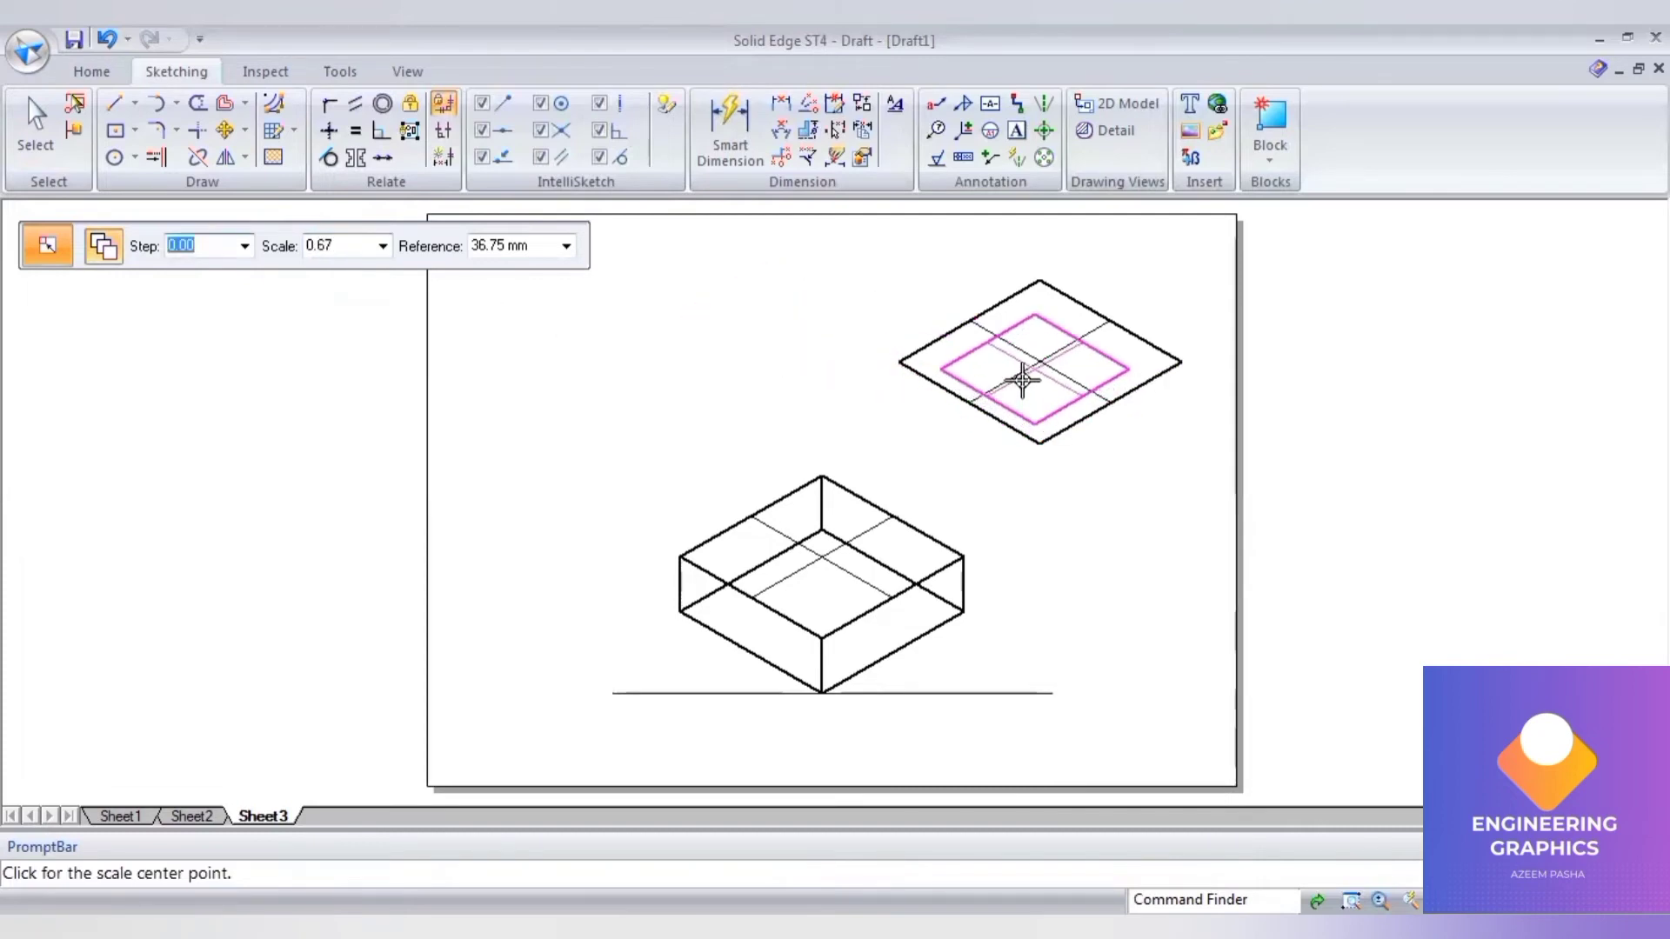
click(1026, 365)
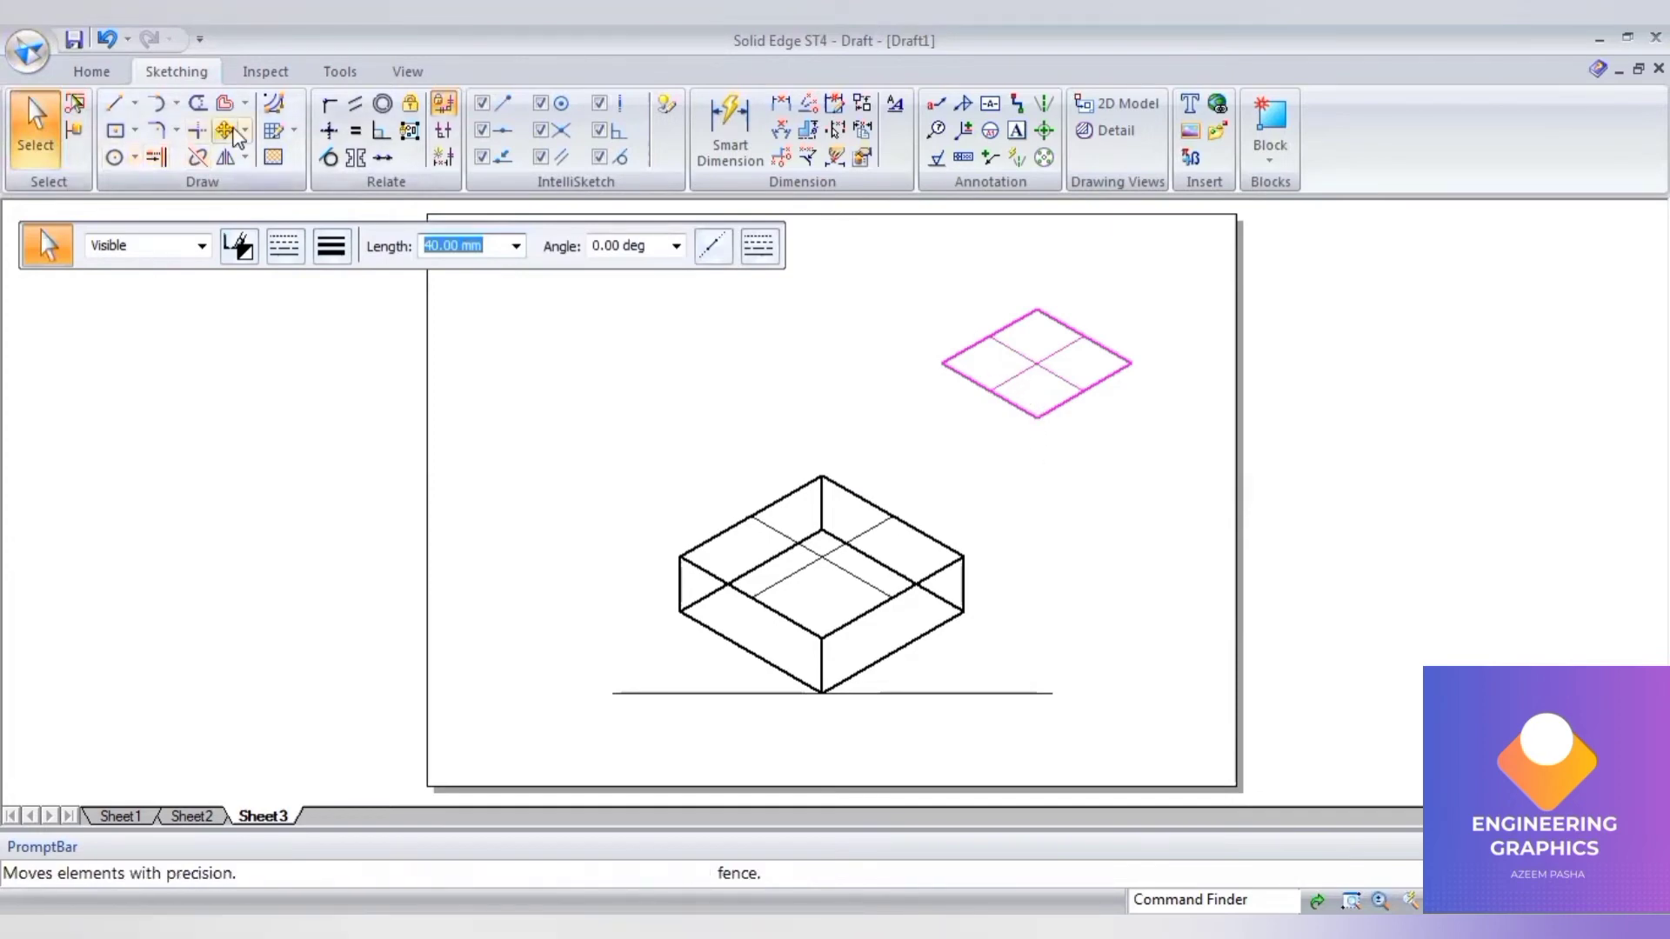
- Copy the 40 mm rhombus with its centre lines from its centre onto the centre of the block's top face
click(232, 132)
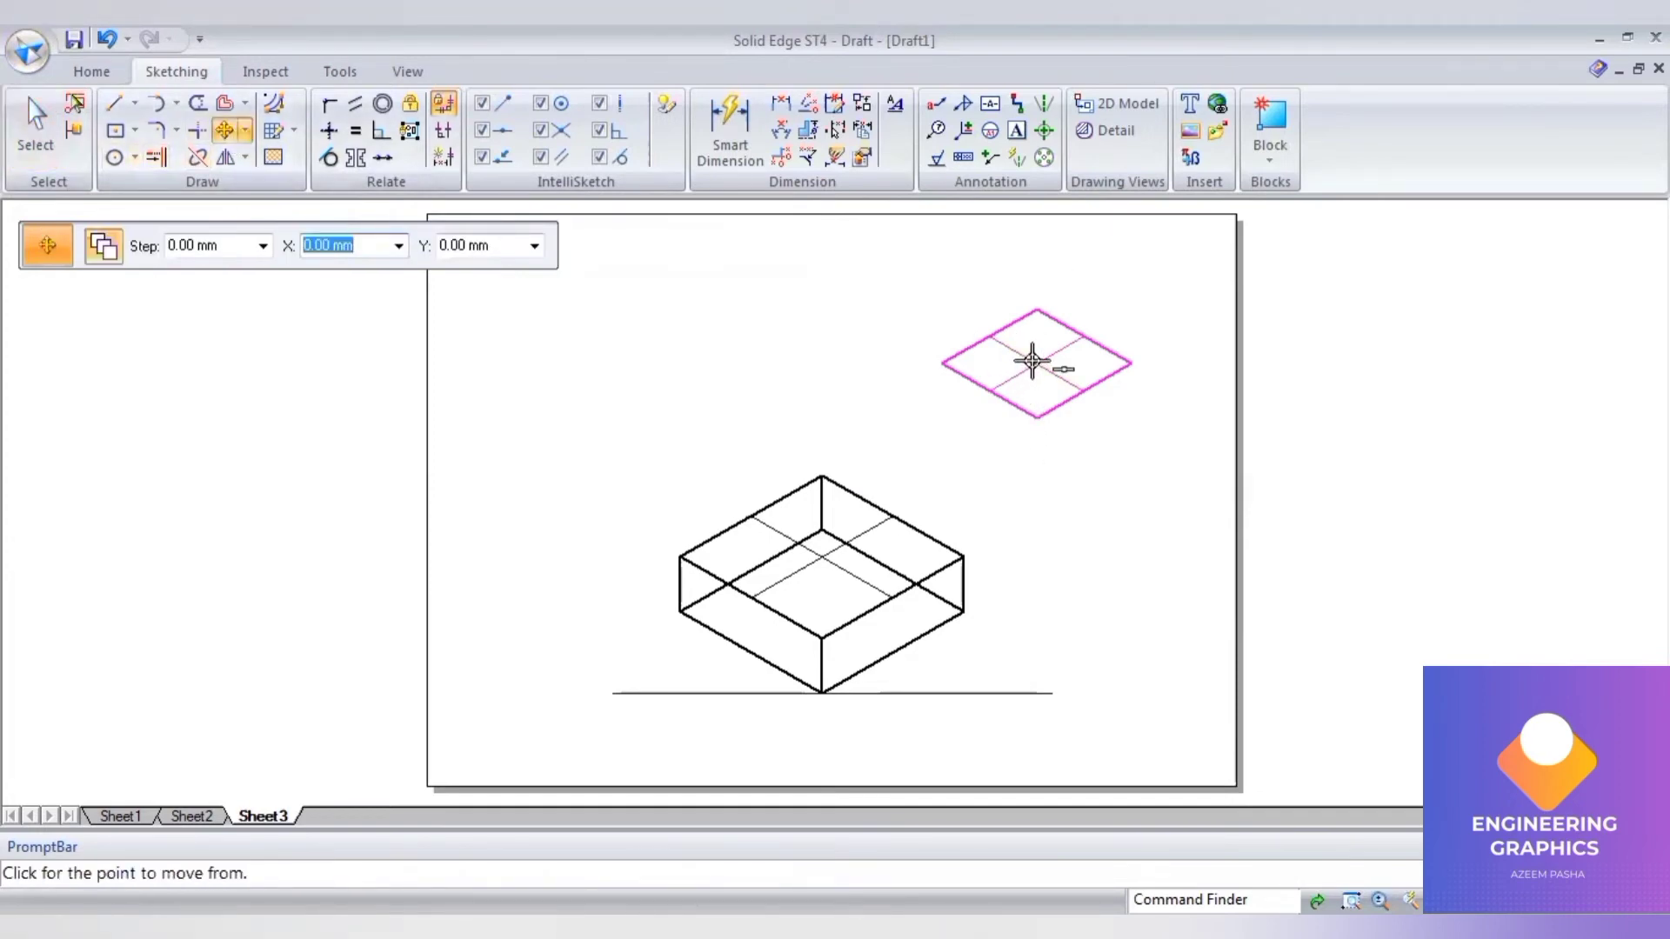
click(1032, 360)
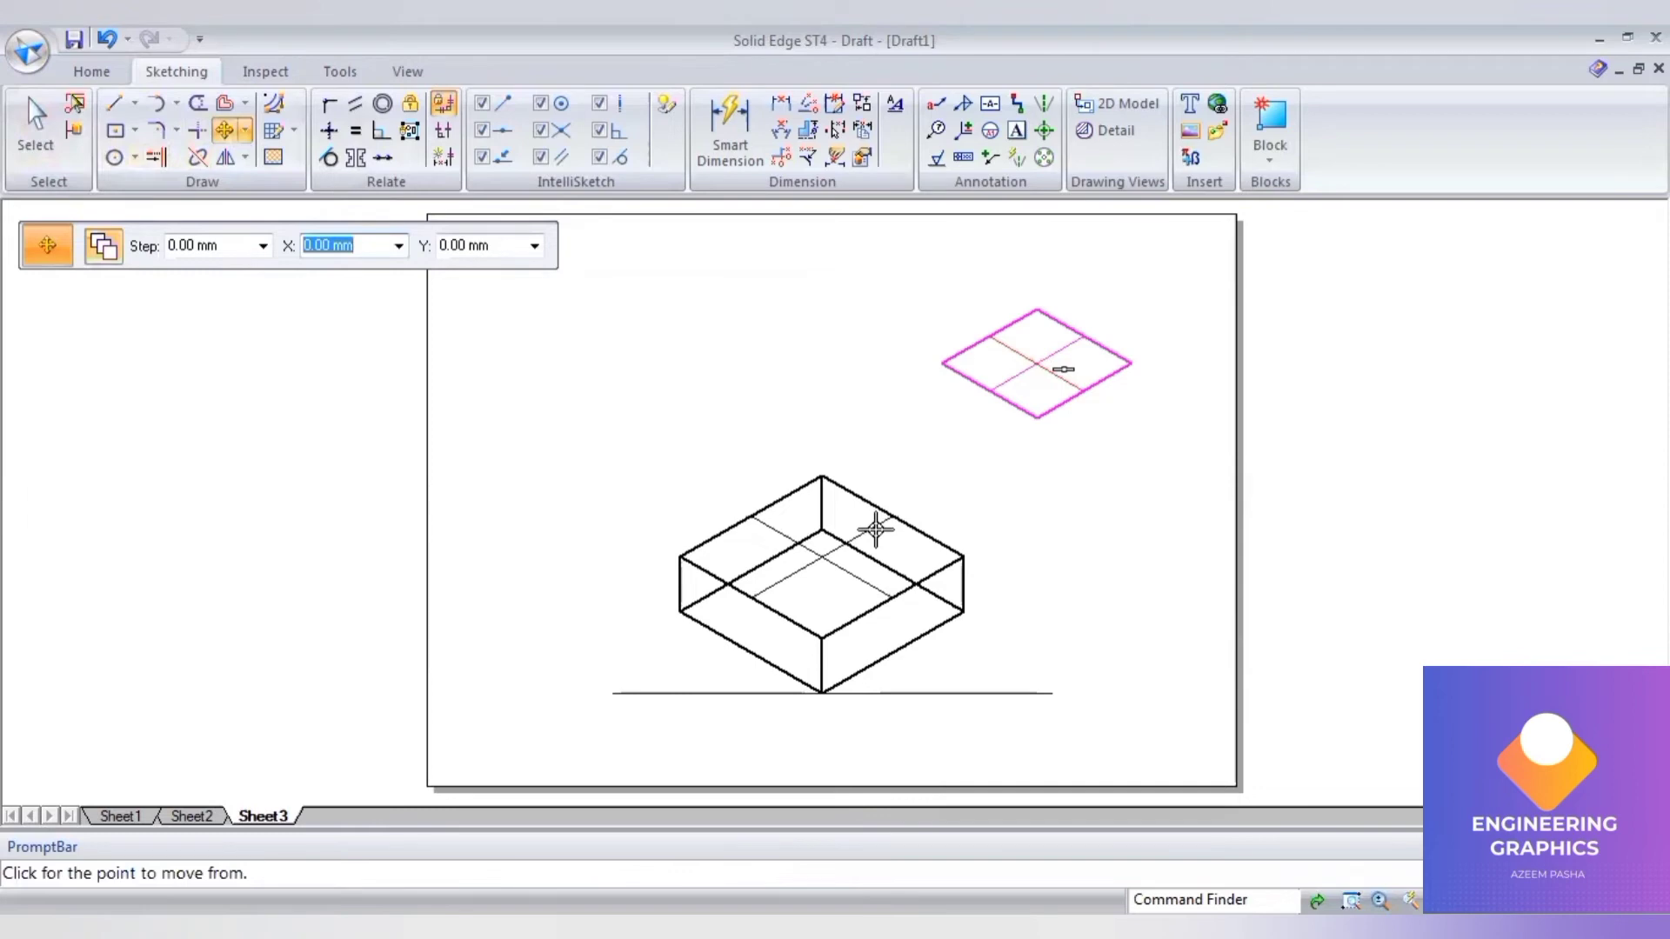
click(814, 557)
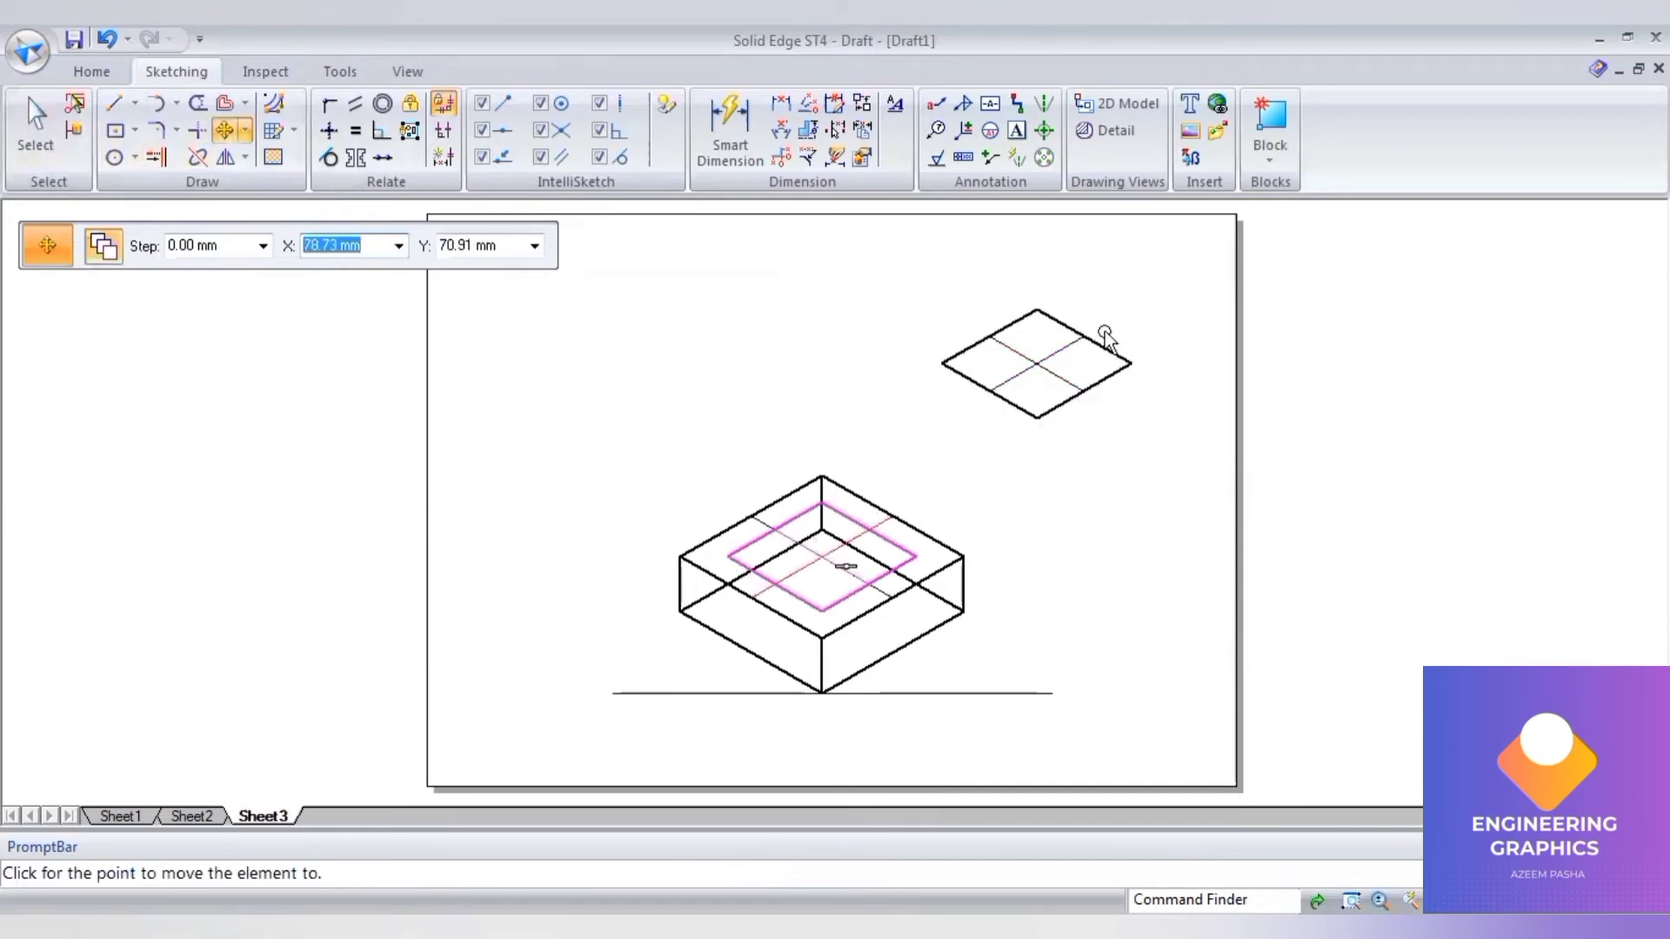
key(Escape)
- Scale the separate 40 mm rhombus and its centre lines by 0.5 about their centre, without keeping the original
drag(923, 273, 1154, 434)
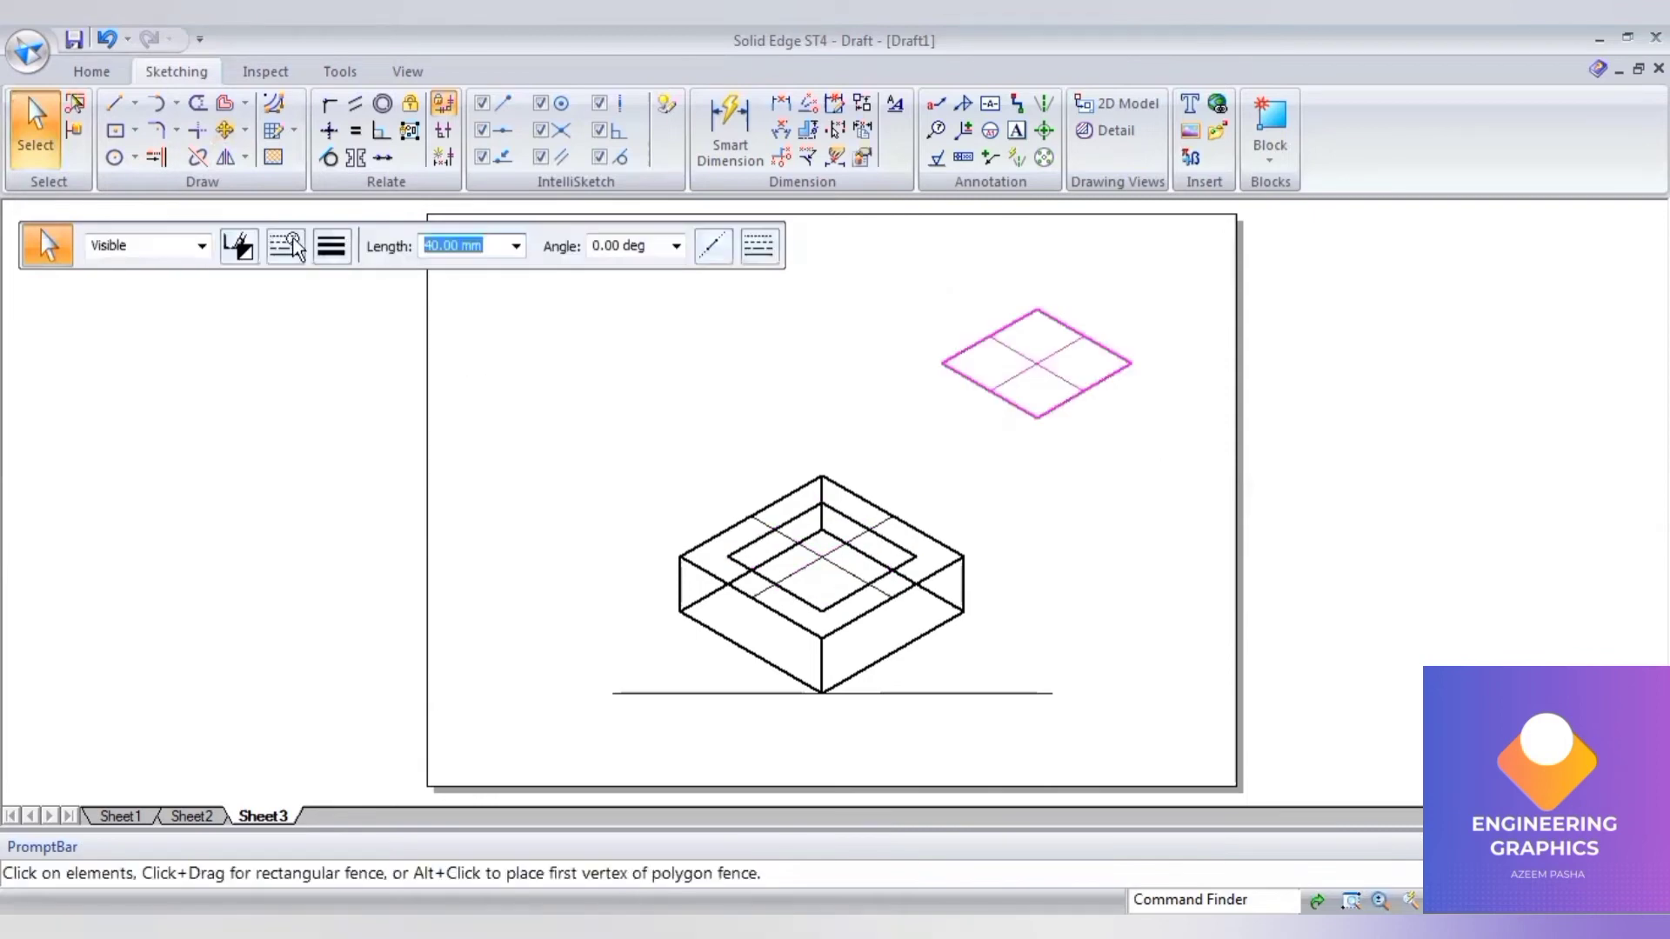
click(244, 157)
click(244, 214)
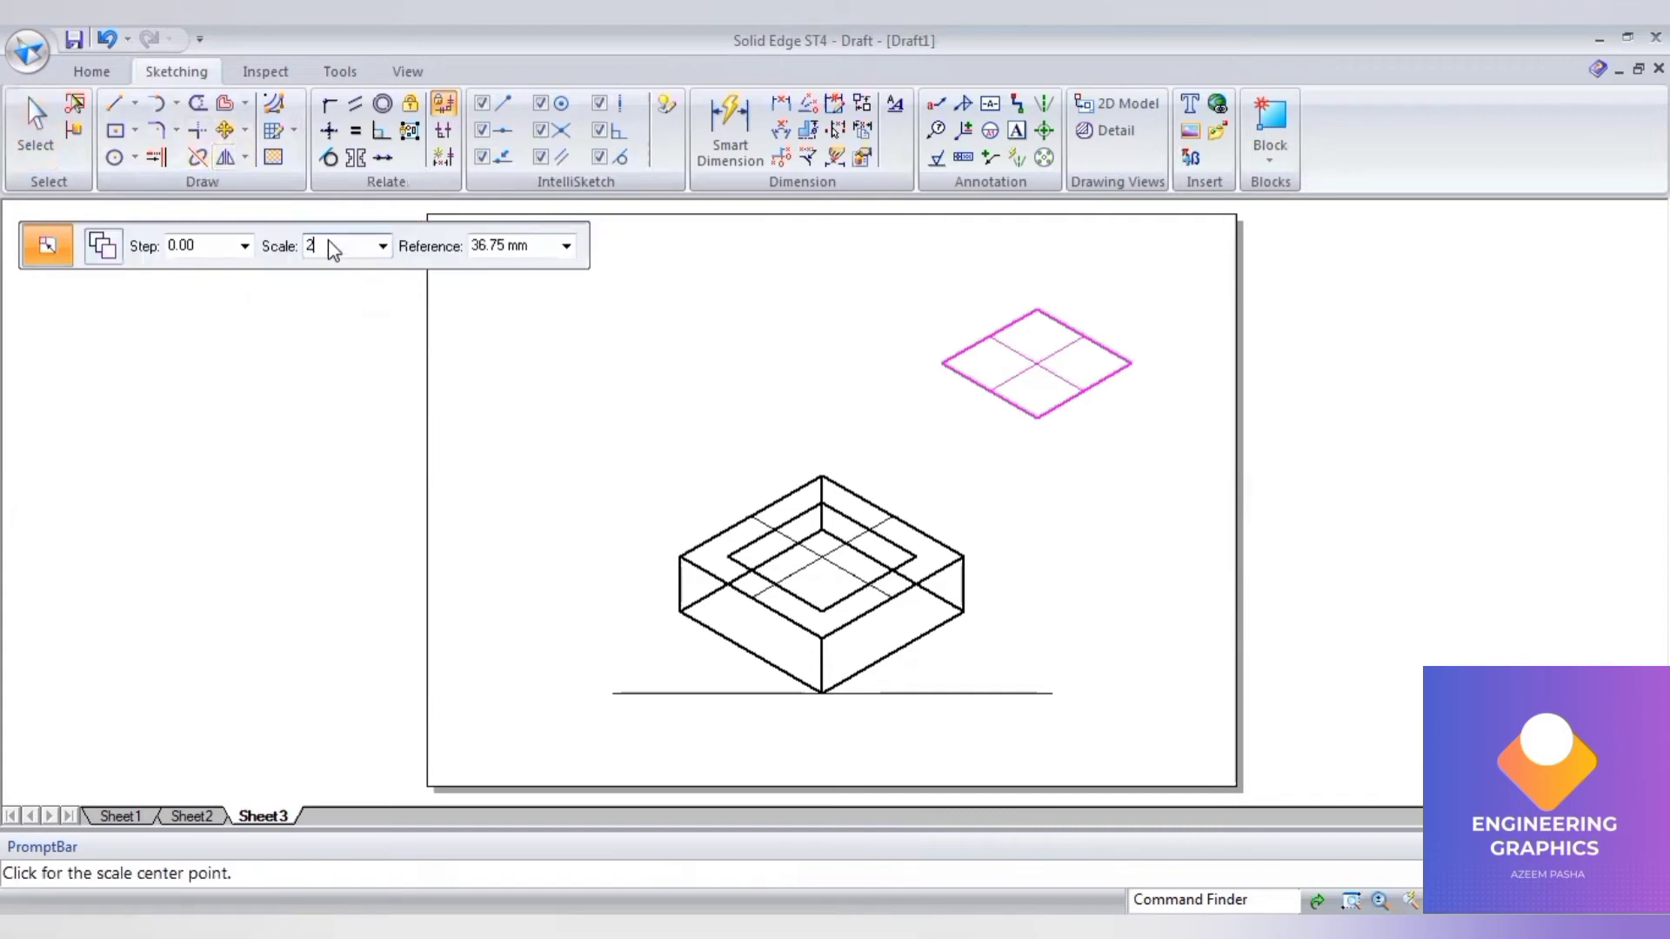
text(/1)
key(Tab)
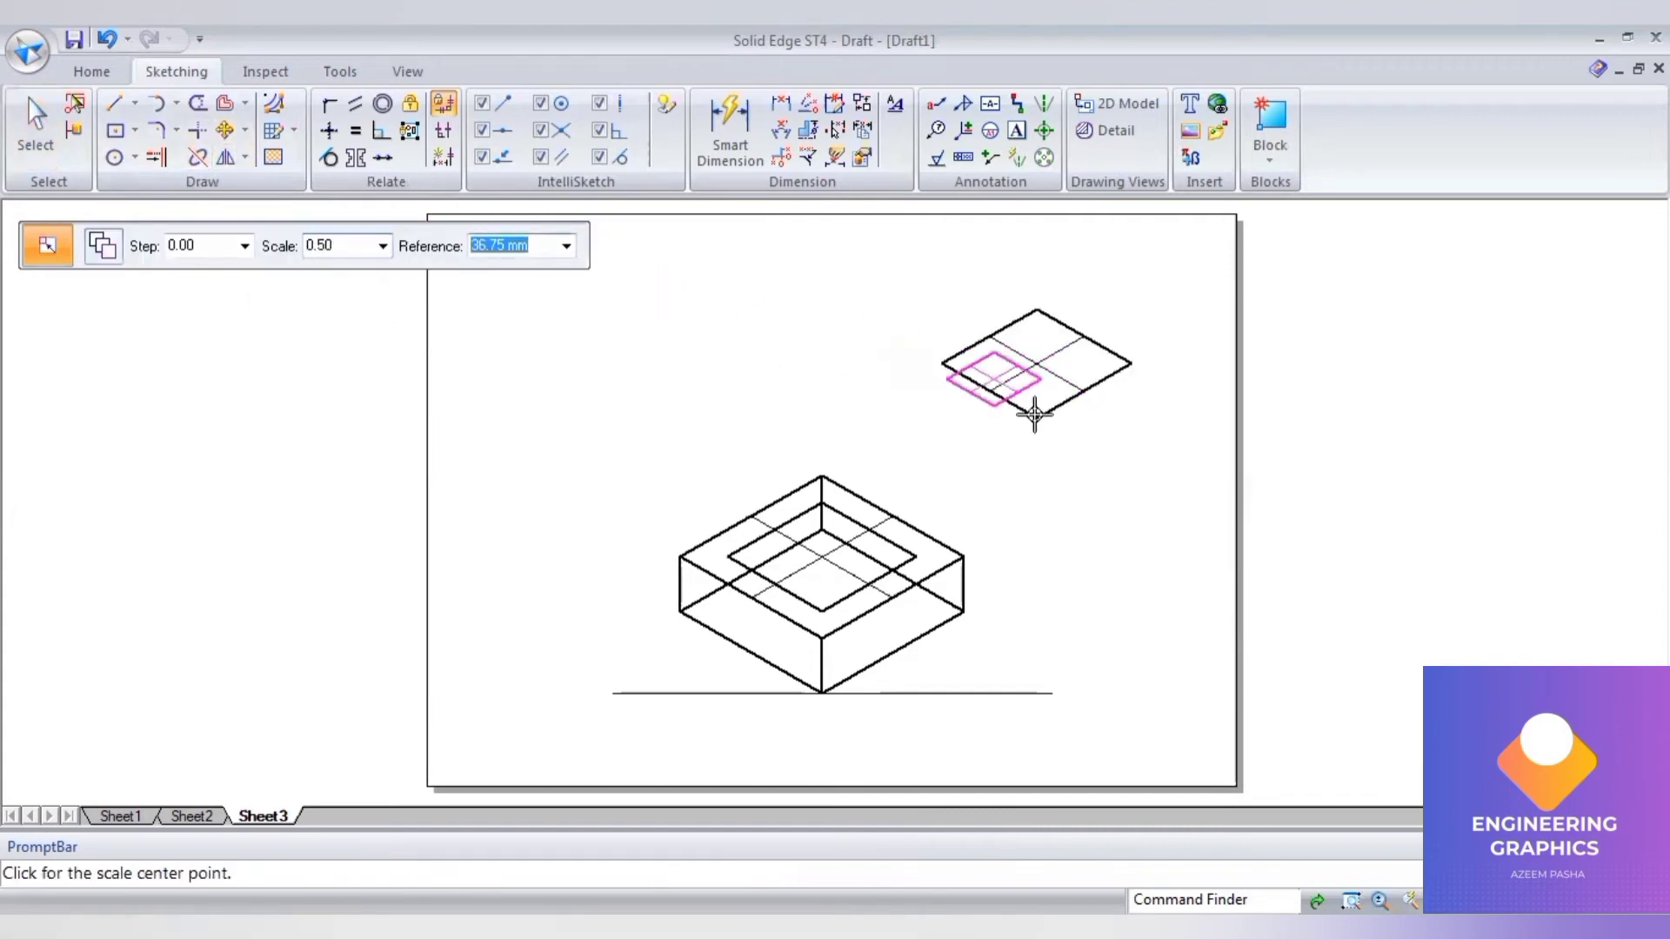
click(1041, 363)
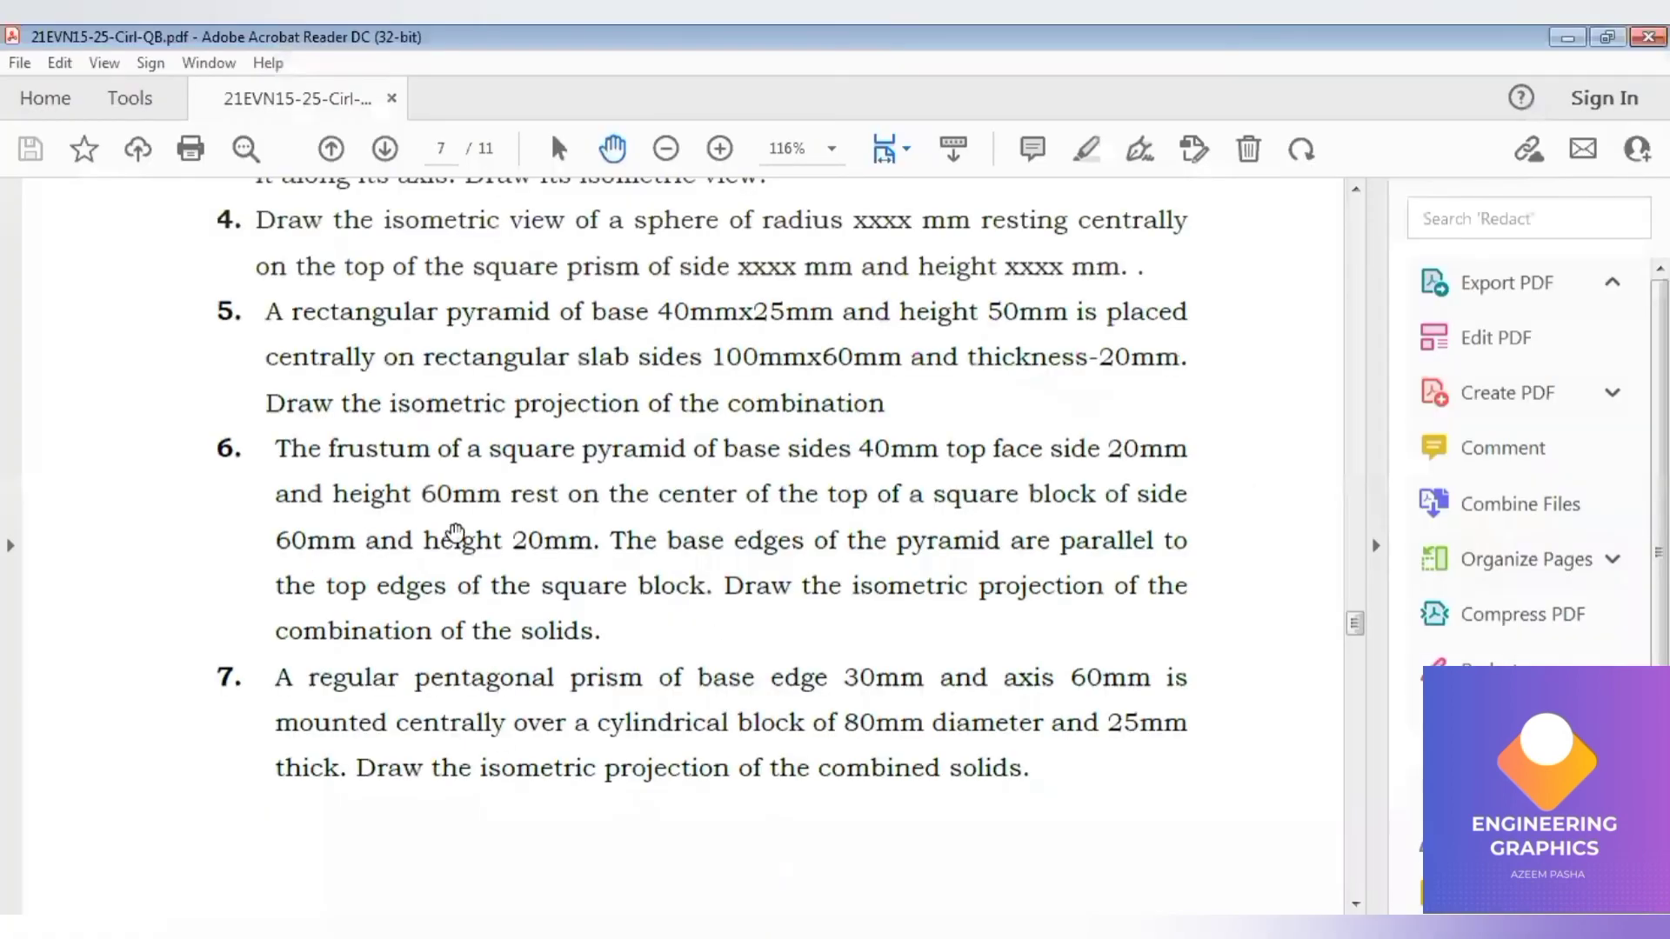
- Check the frustum height in the PDF and draw a 60 mm vertical chain line, 0.13 mm wide, up from the centre of the block's top face
key(alt+Tab)
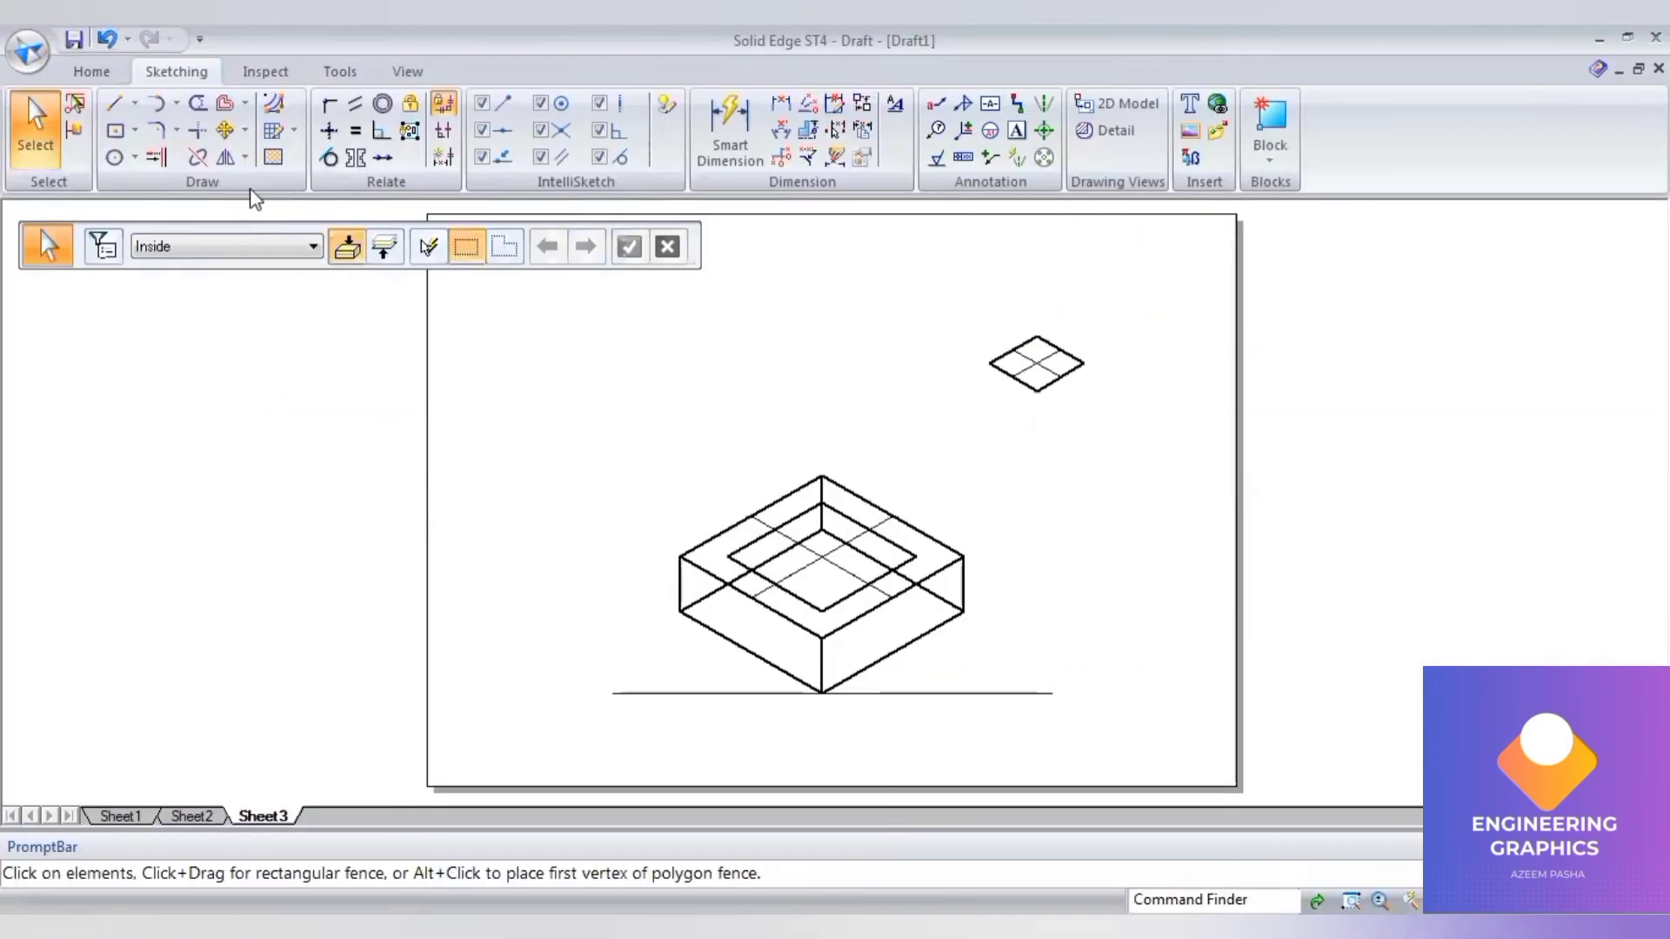
click(125, 102)
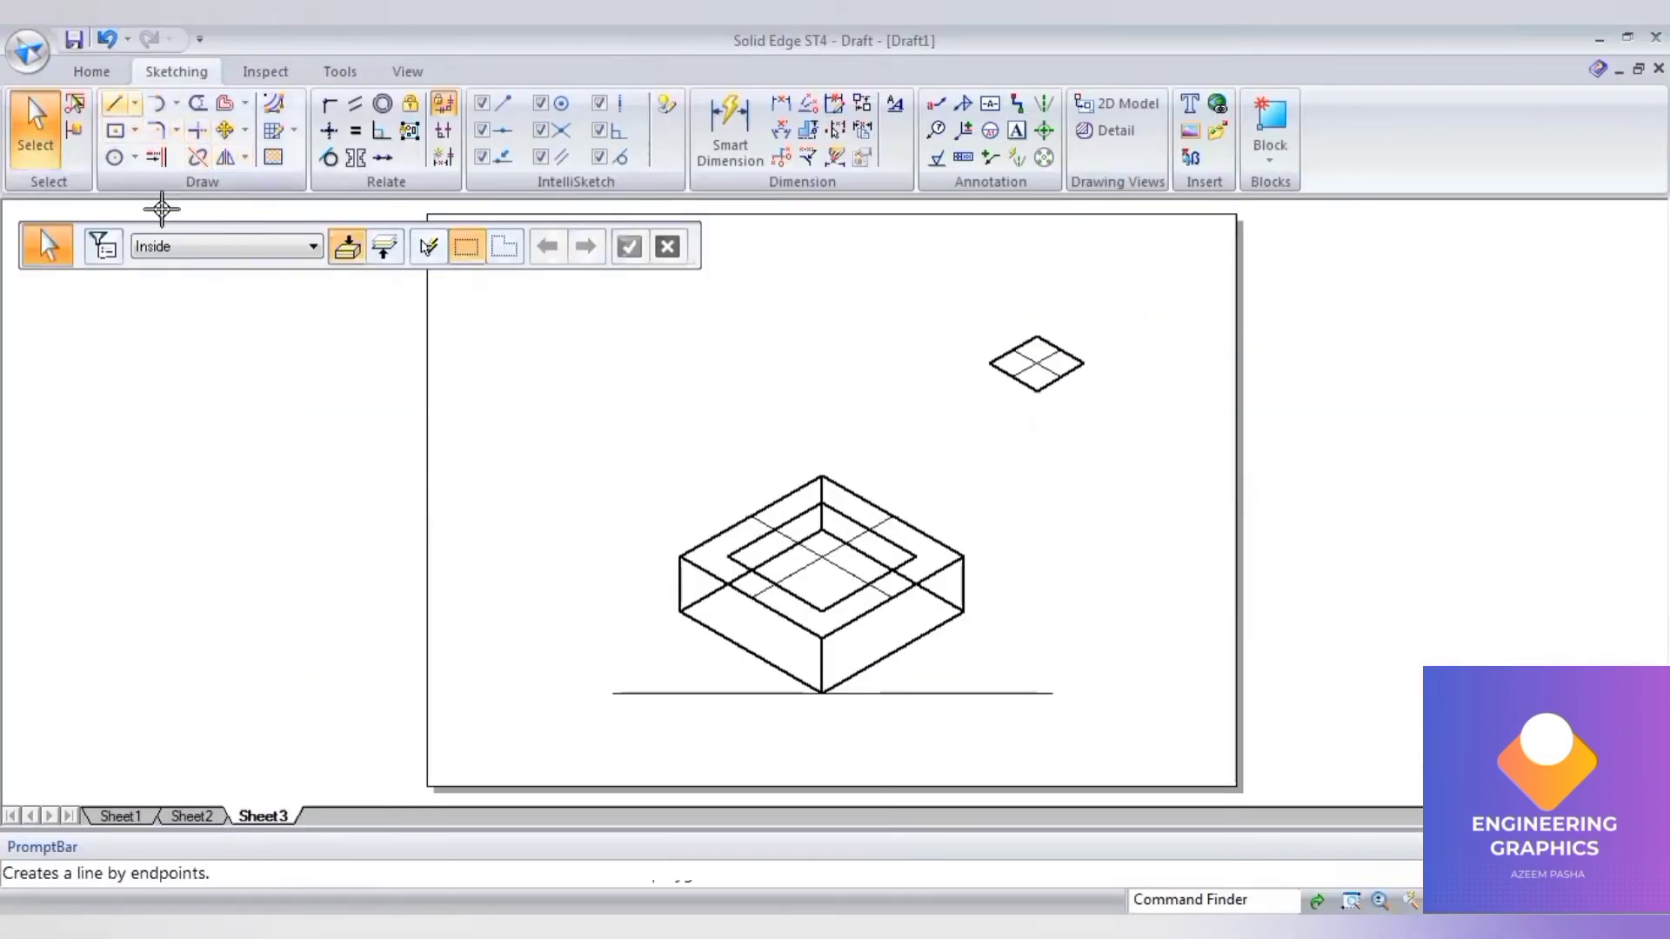
click(284, 245)
click(330, 246)
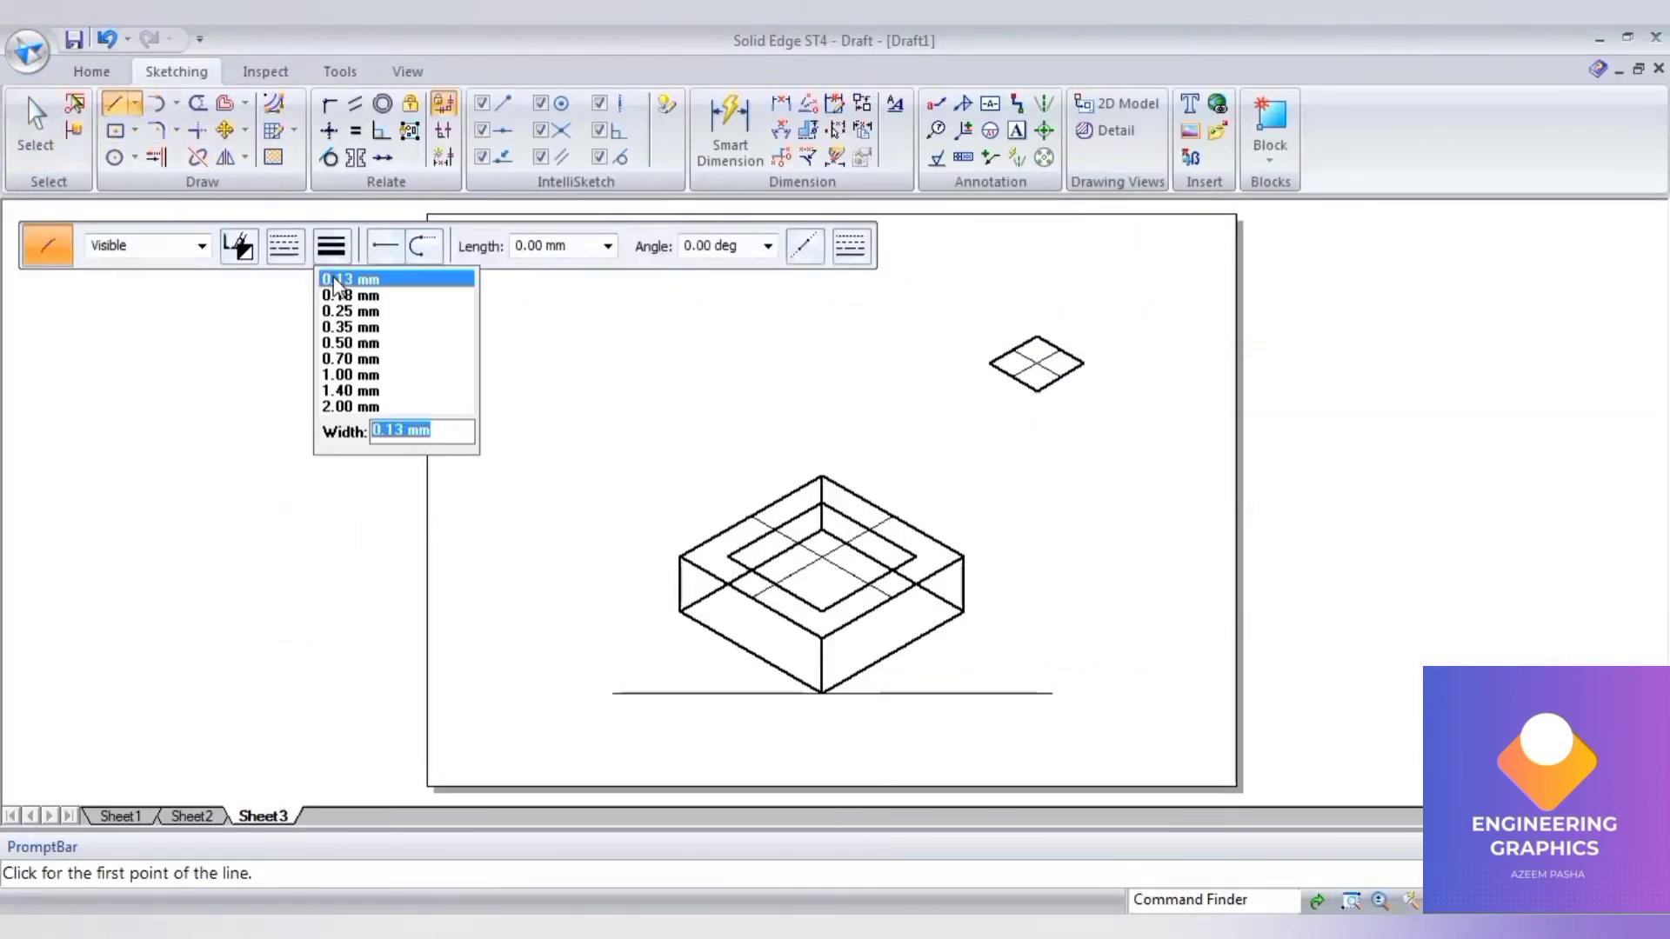
click(336, 280)
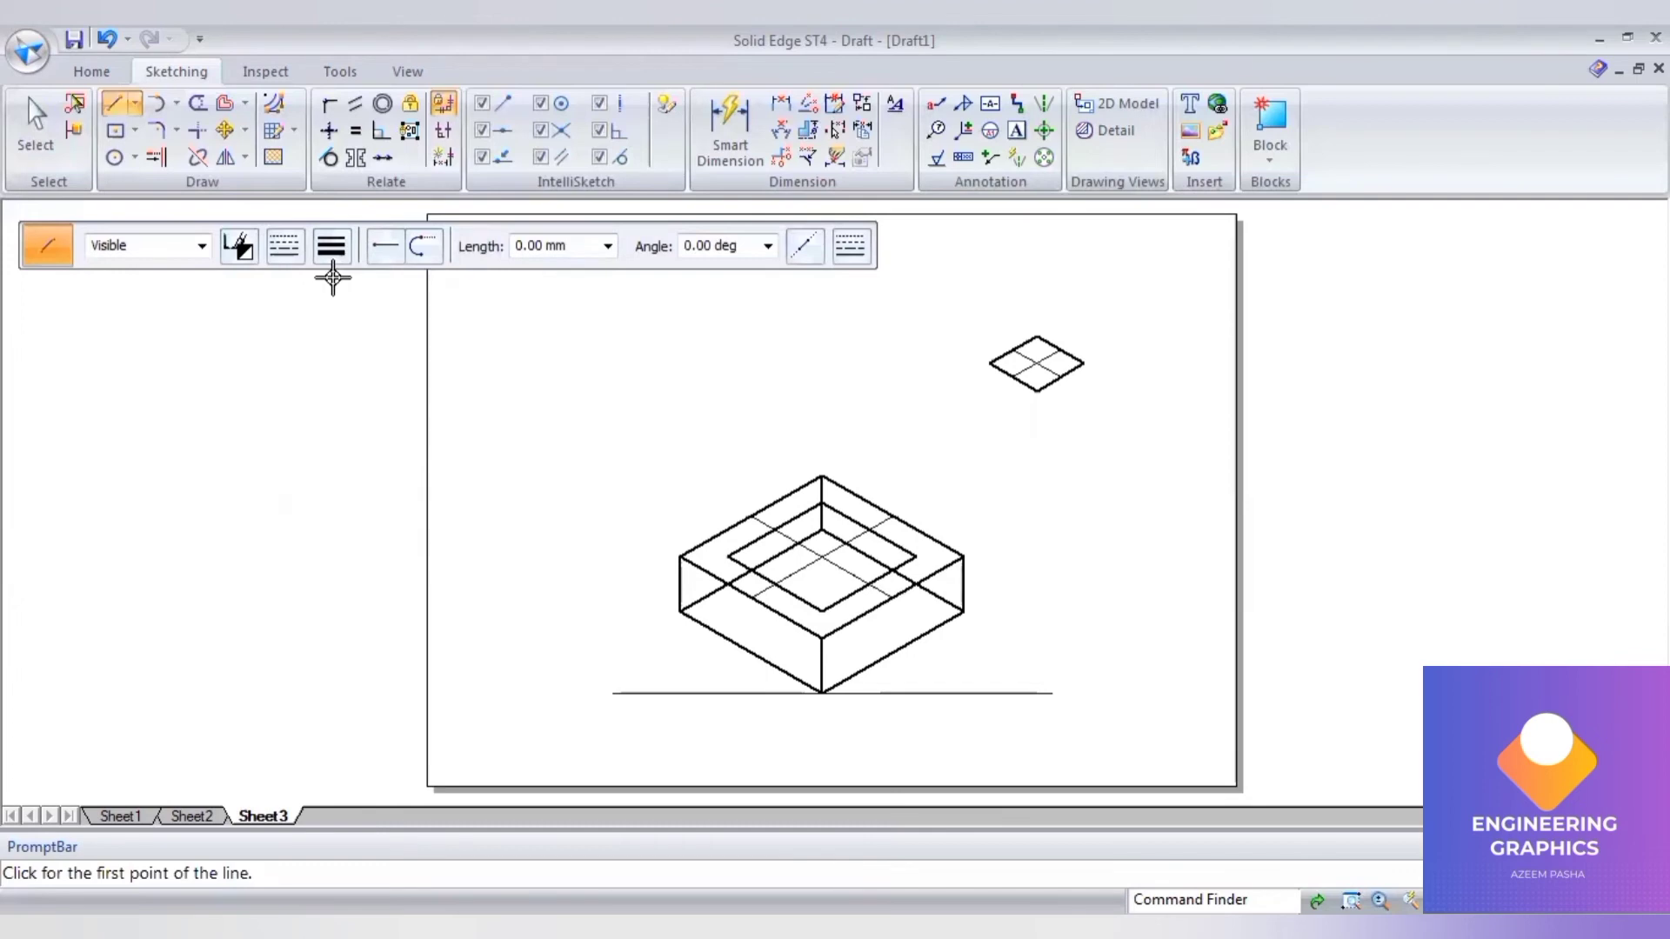
click(819, 554)
text(60)
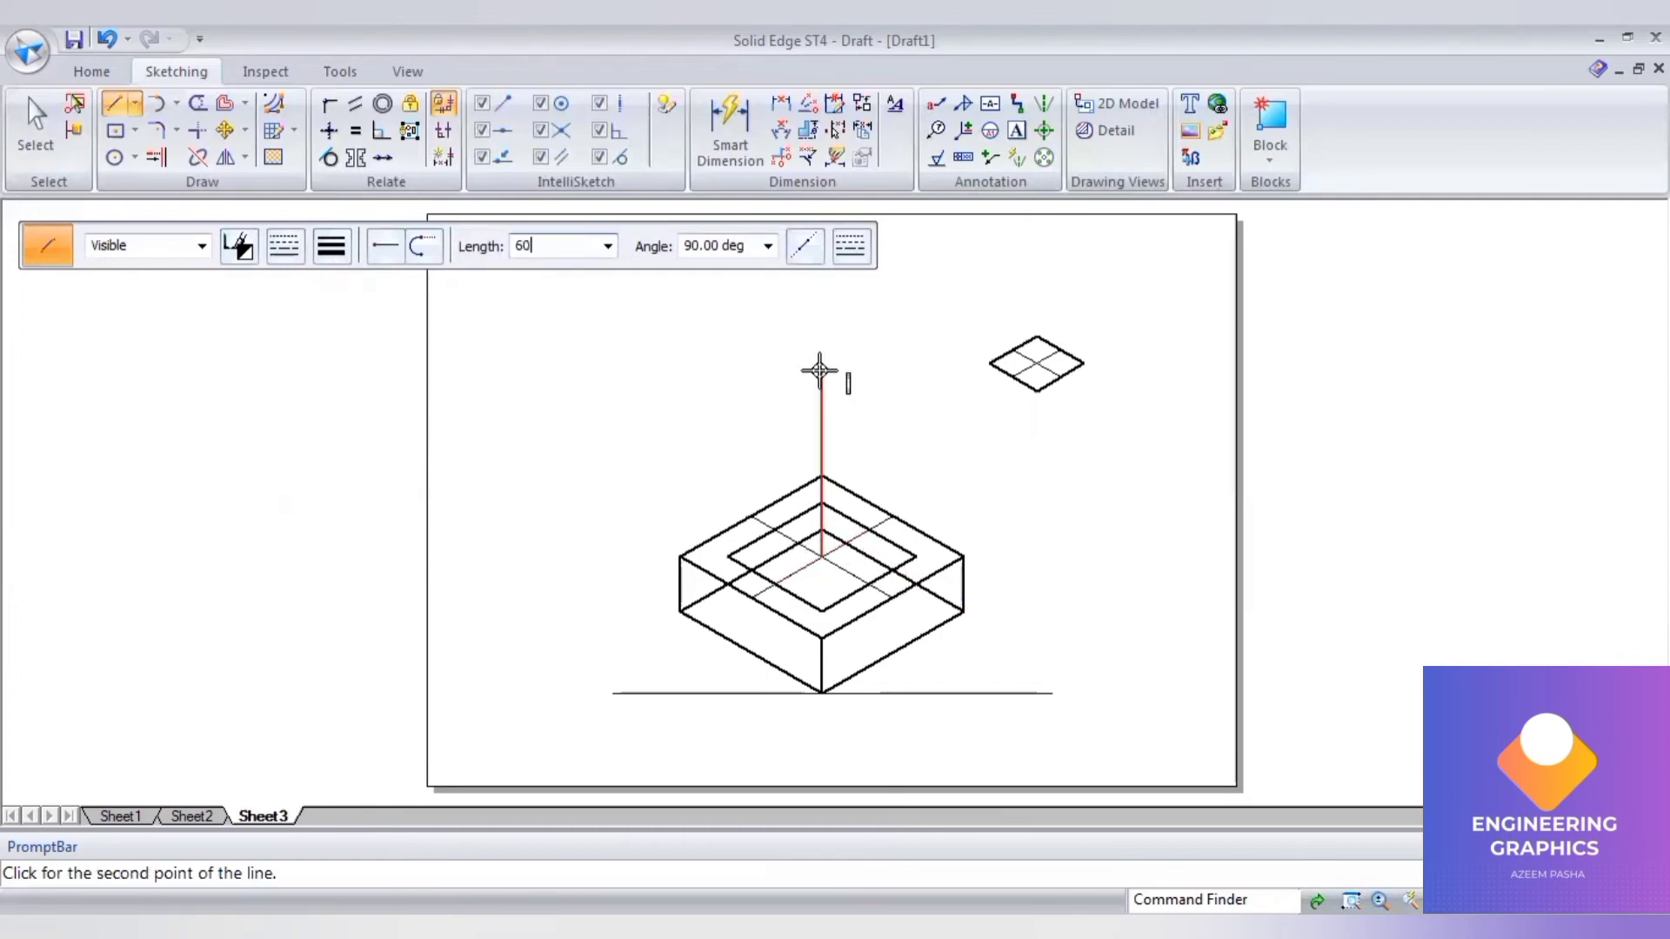
key(Tab)
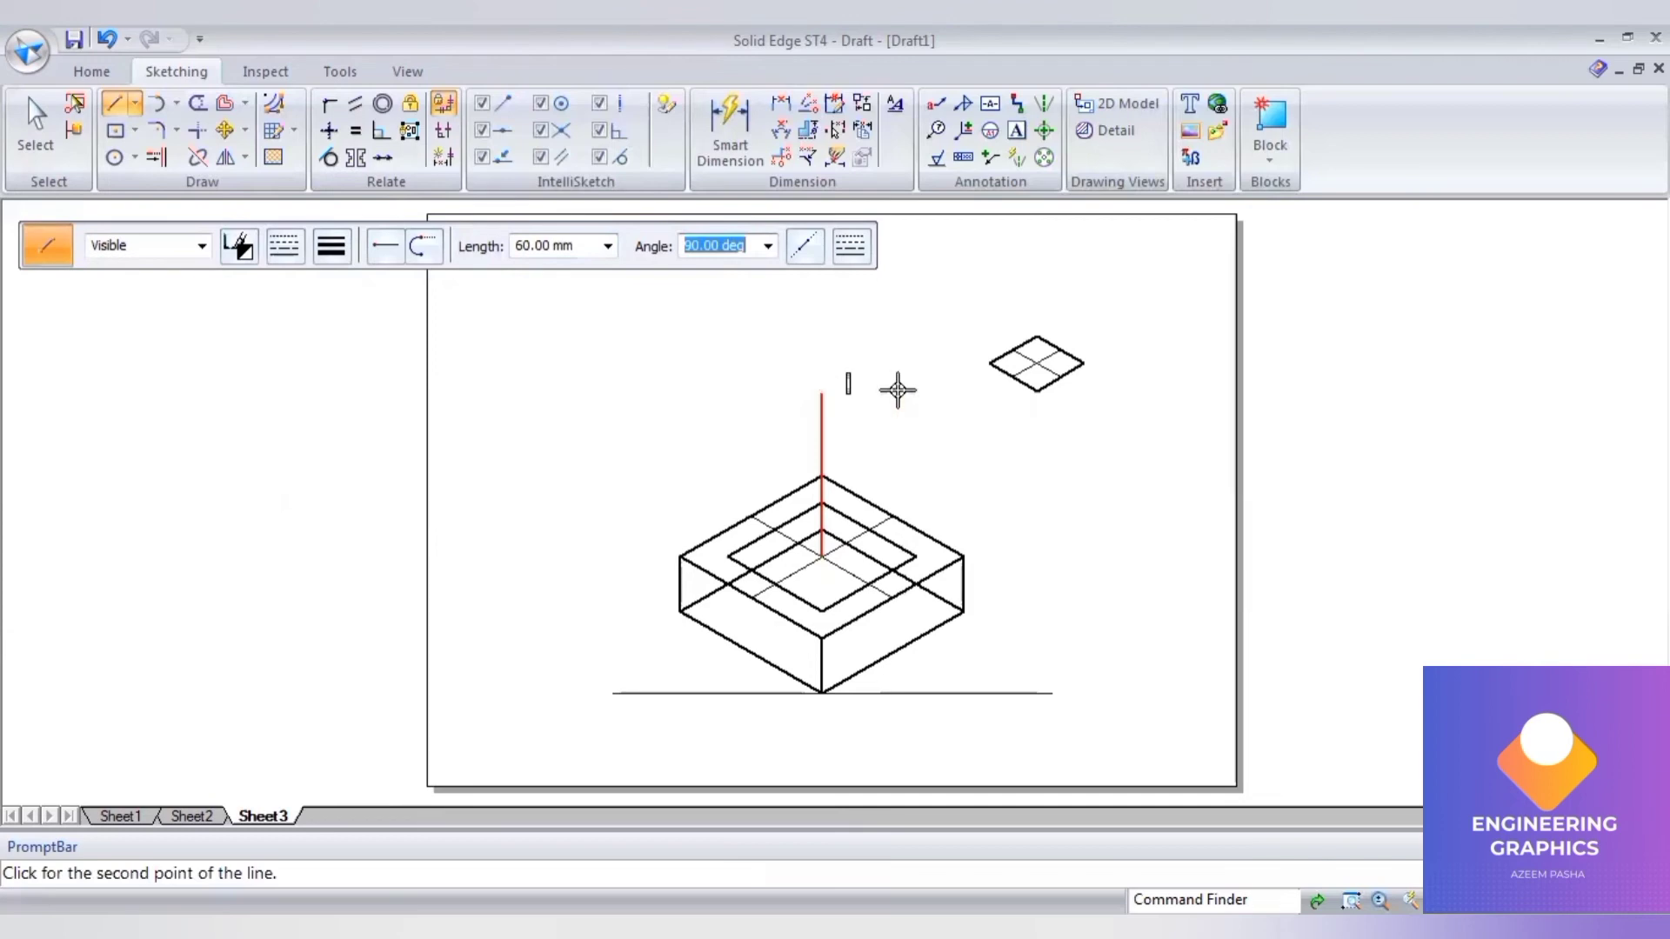
key(Return)
key(Escape)
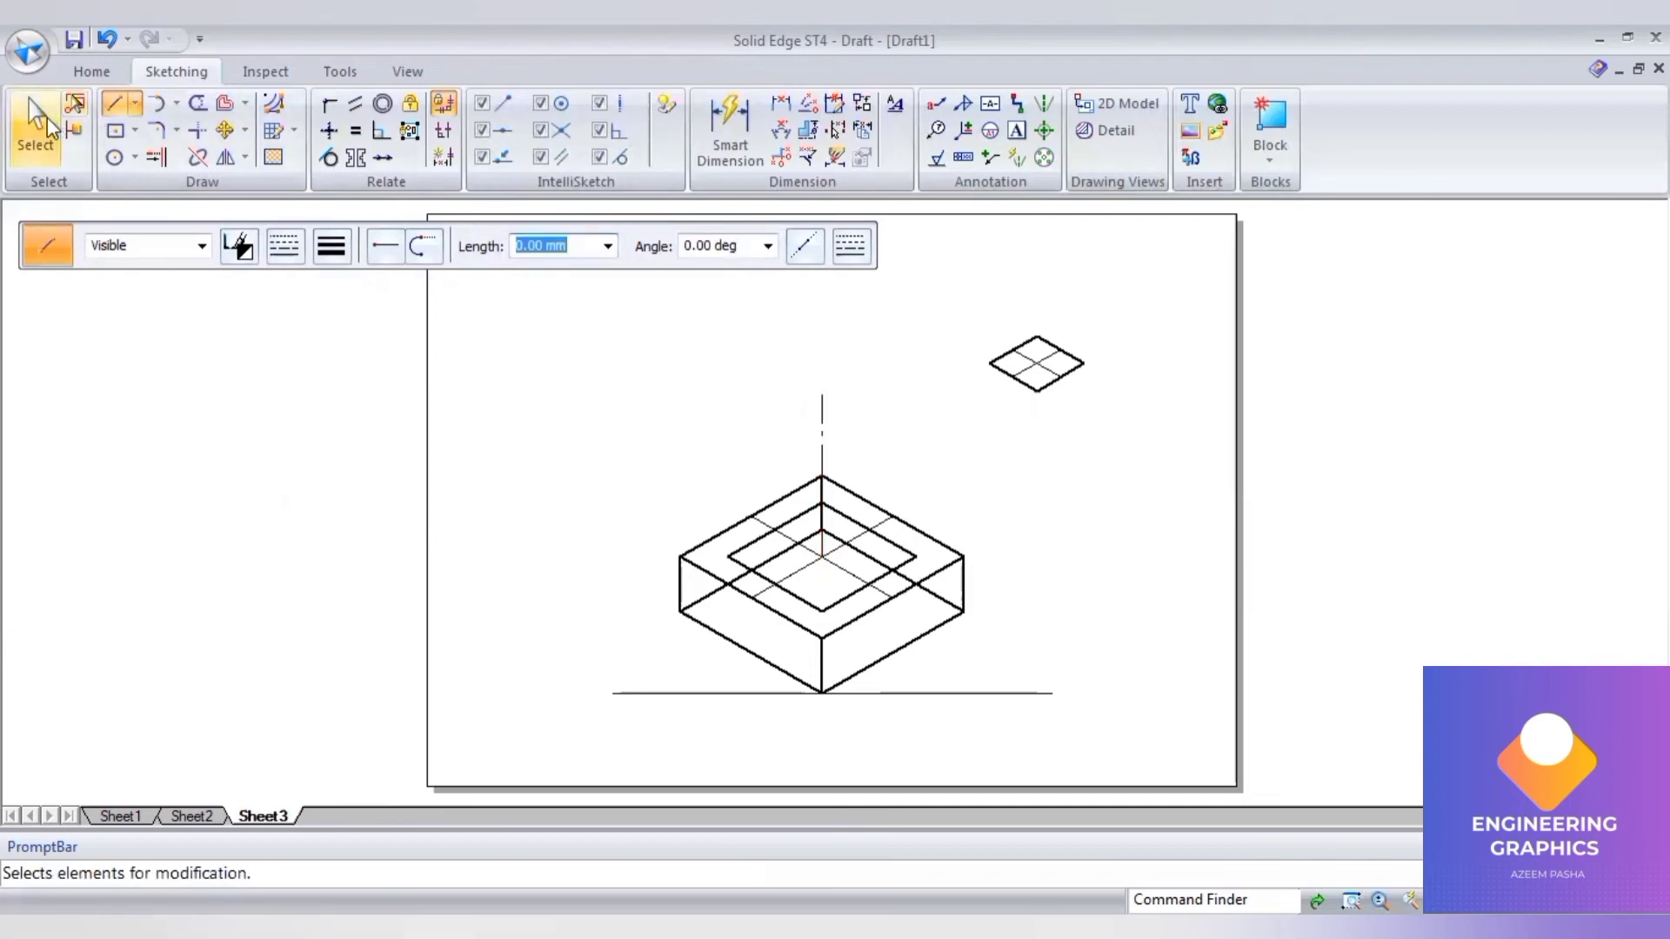
- Try to move the 20 mm rhombus by its centre to the upper end of the vertical axis, and undo the move
drag(984, 311, 1103, 416)
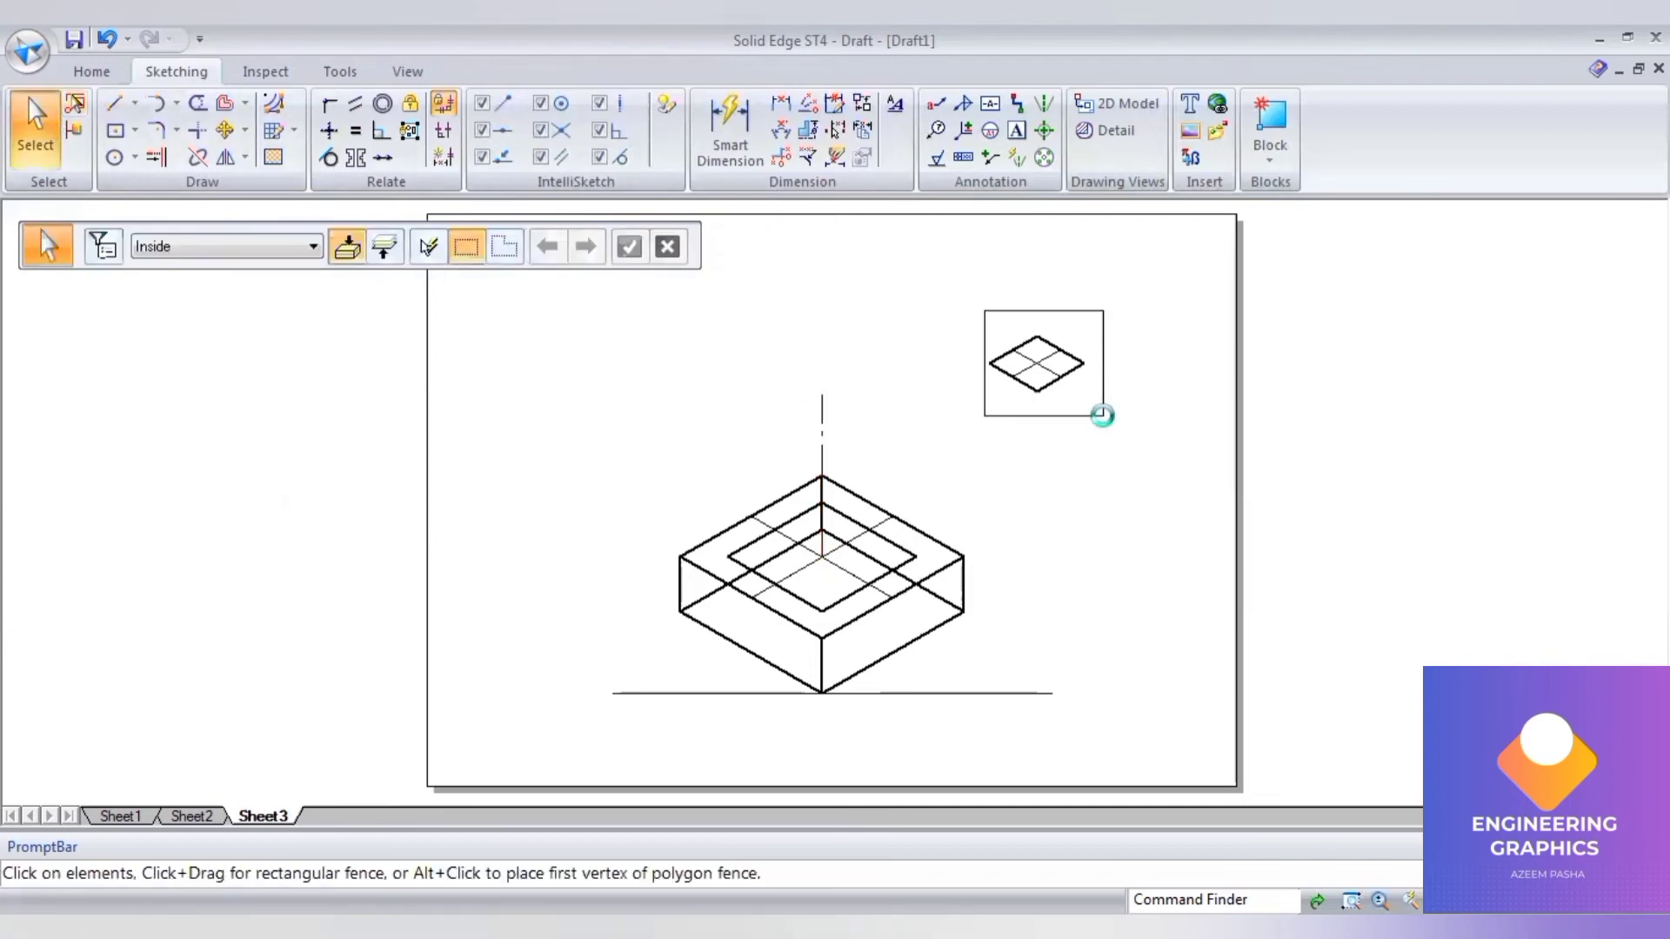
click(231, 139)
scroll(1039, 369, up, 4)
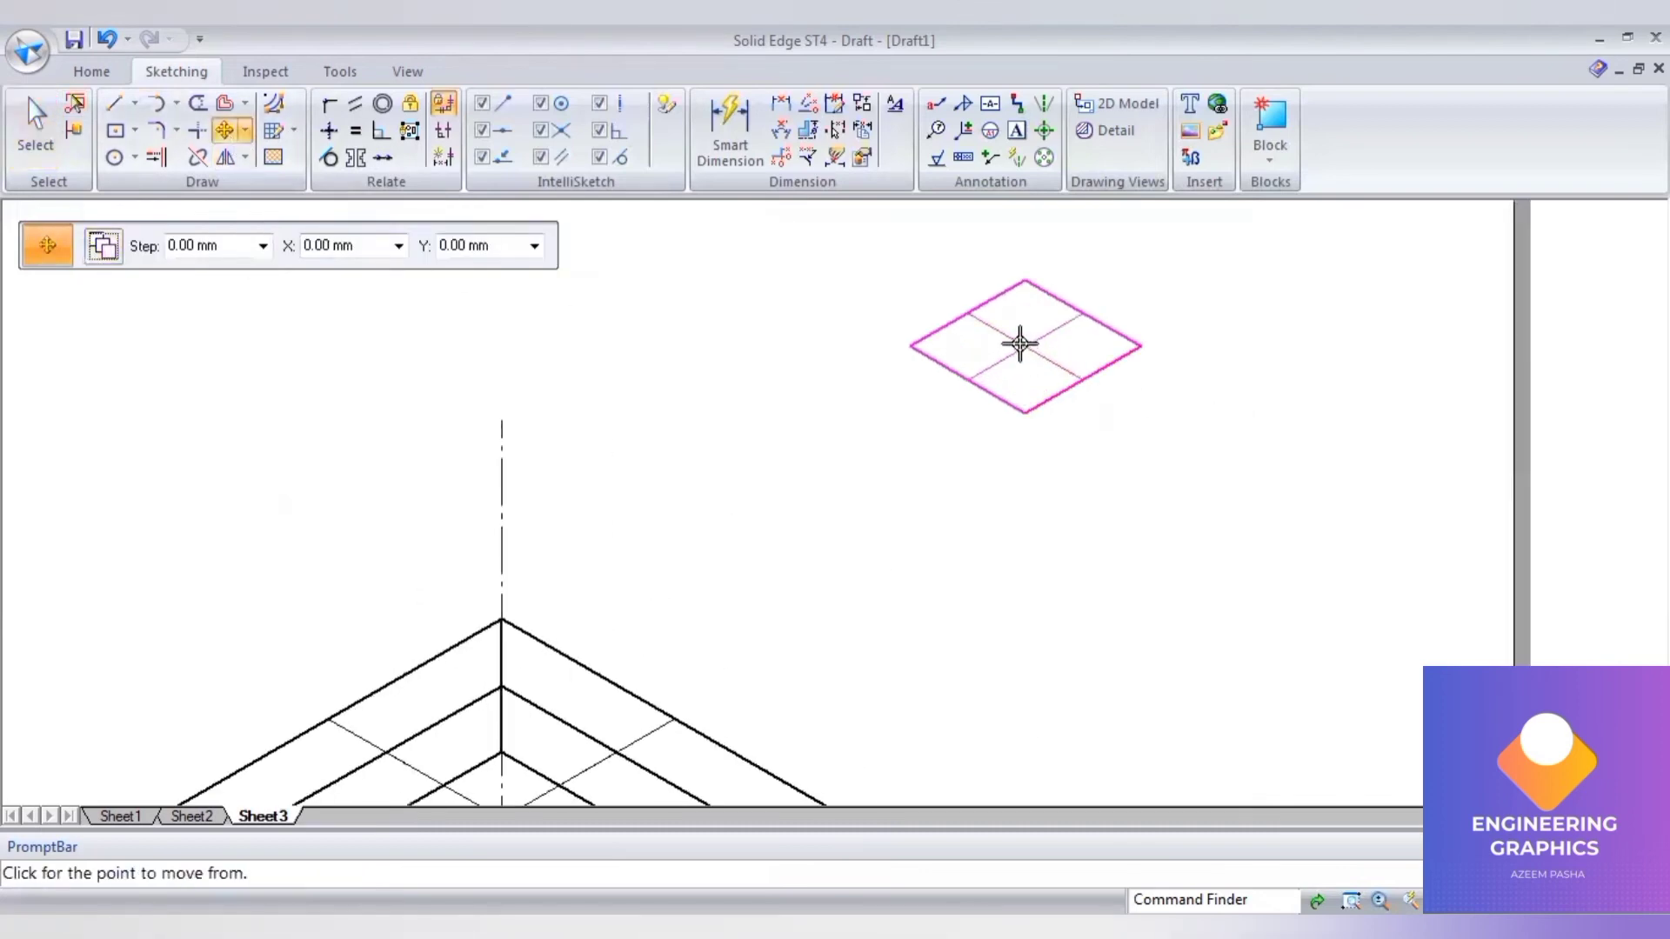
click(1020, 344)
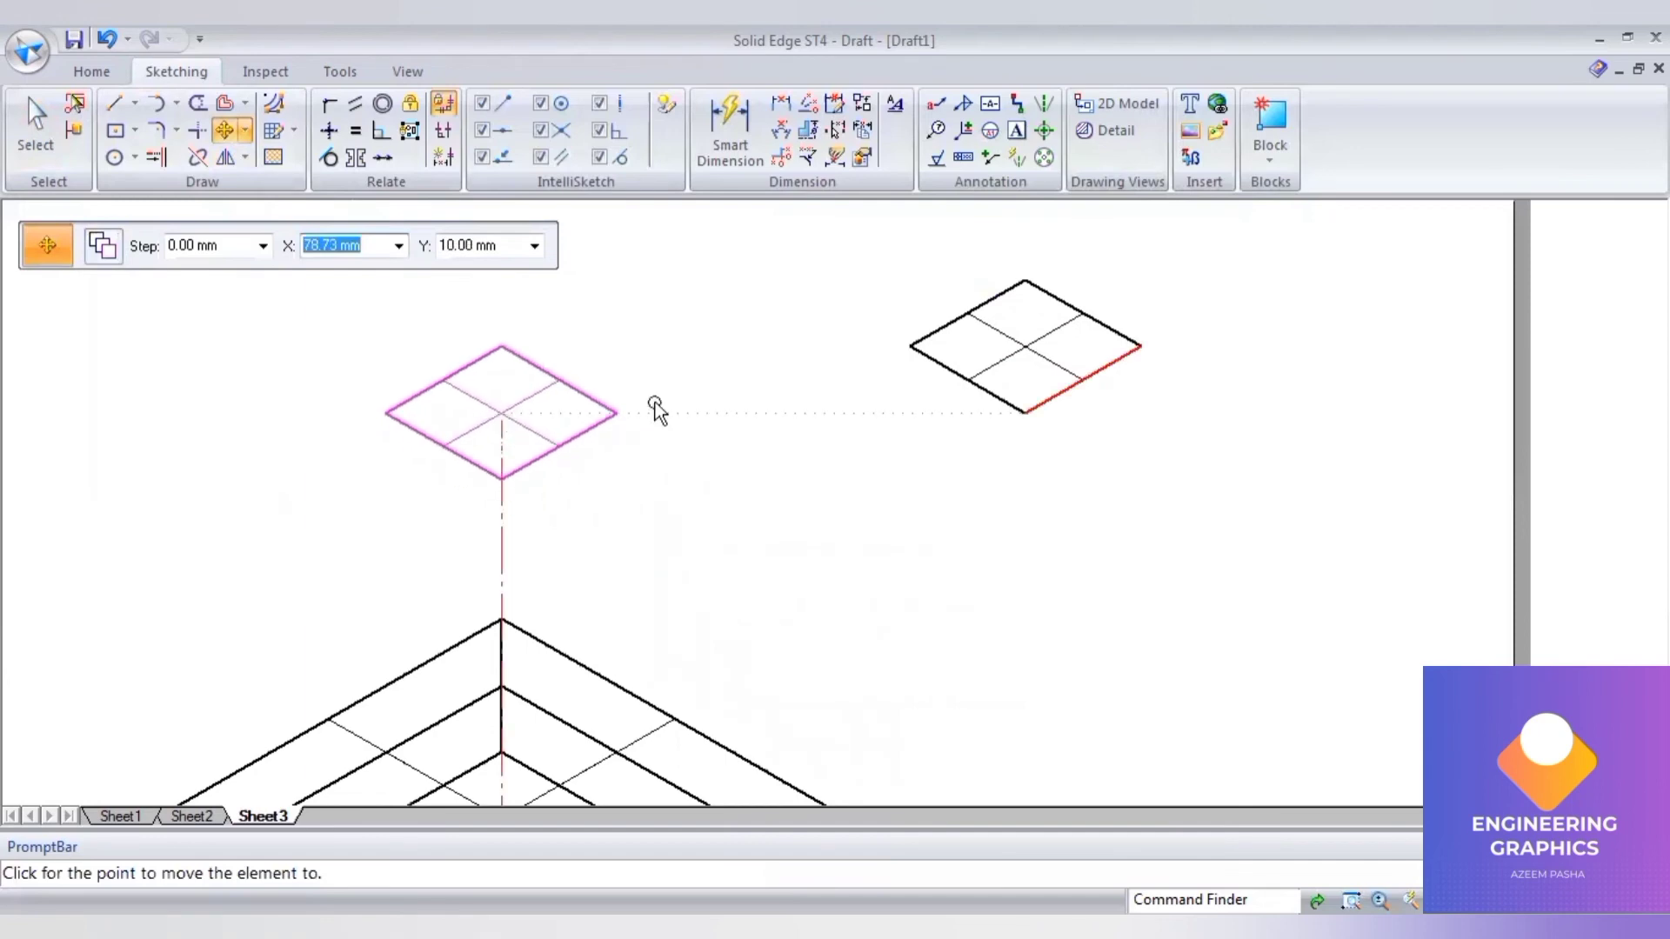
click(655, 402)
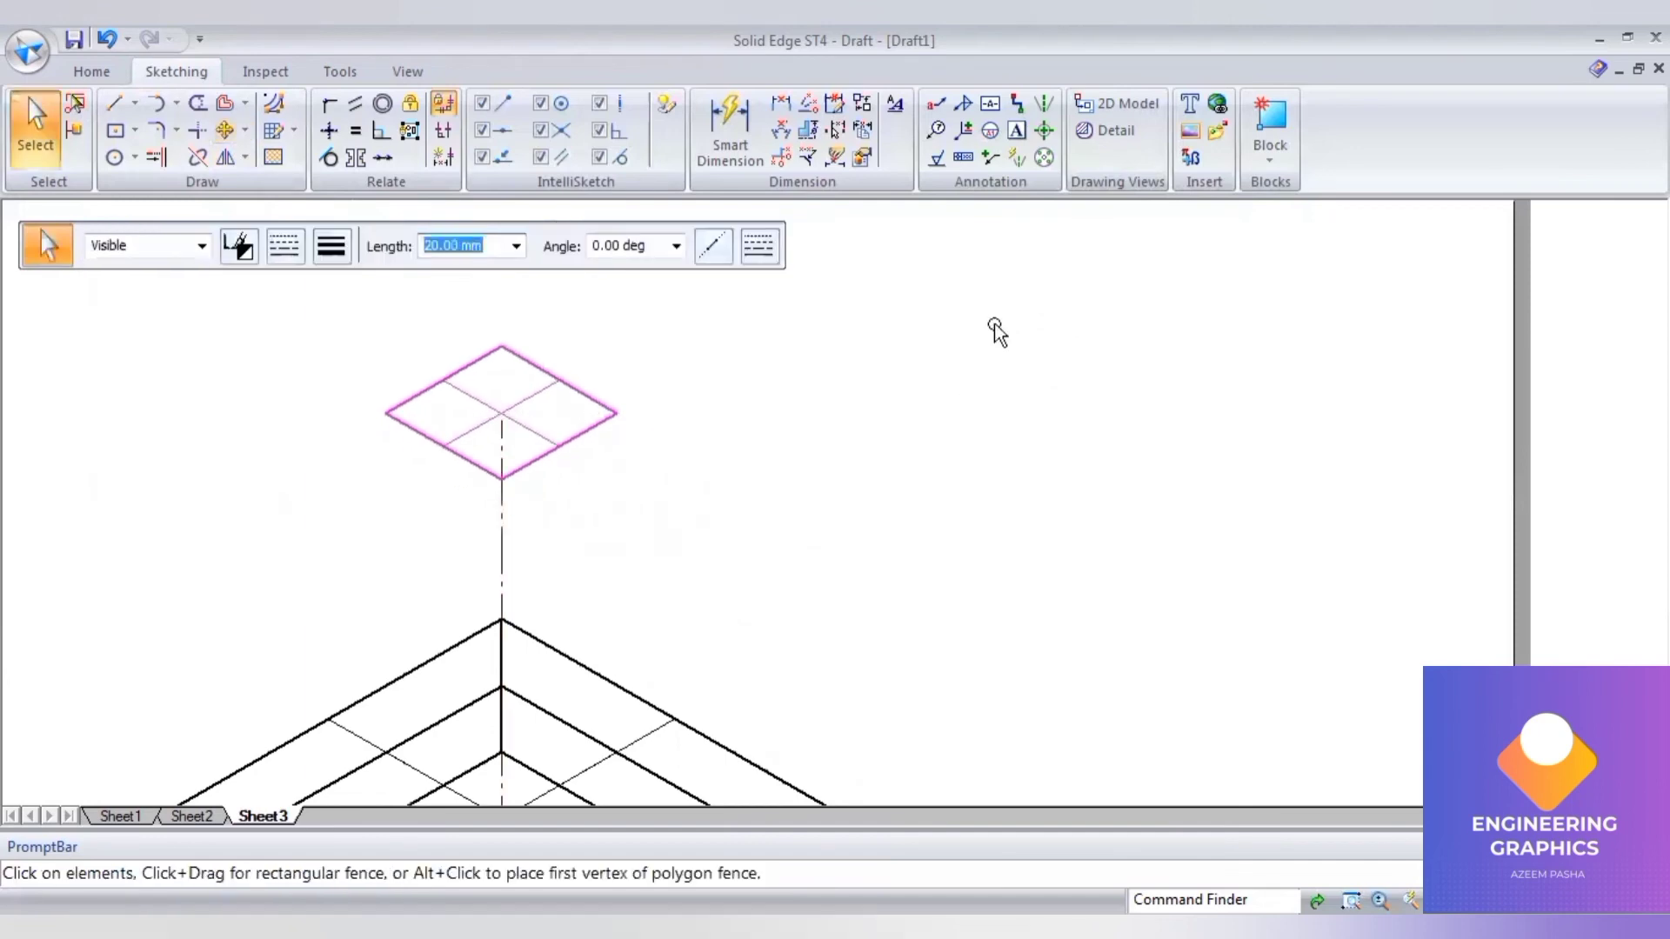
key(ctrl+z)
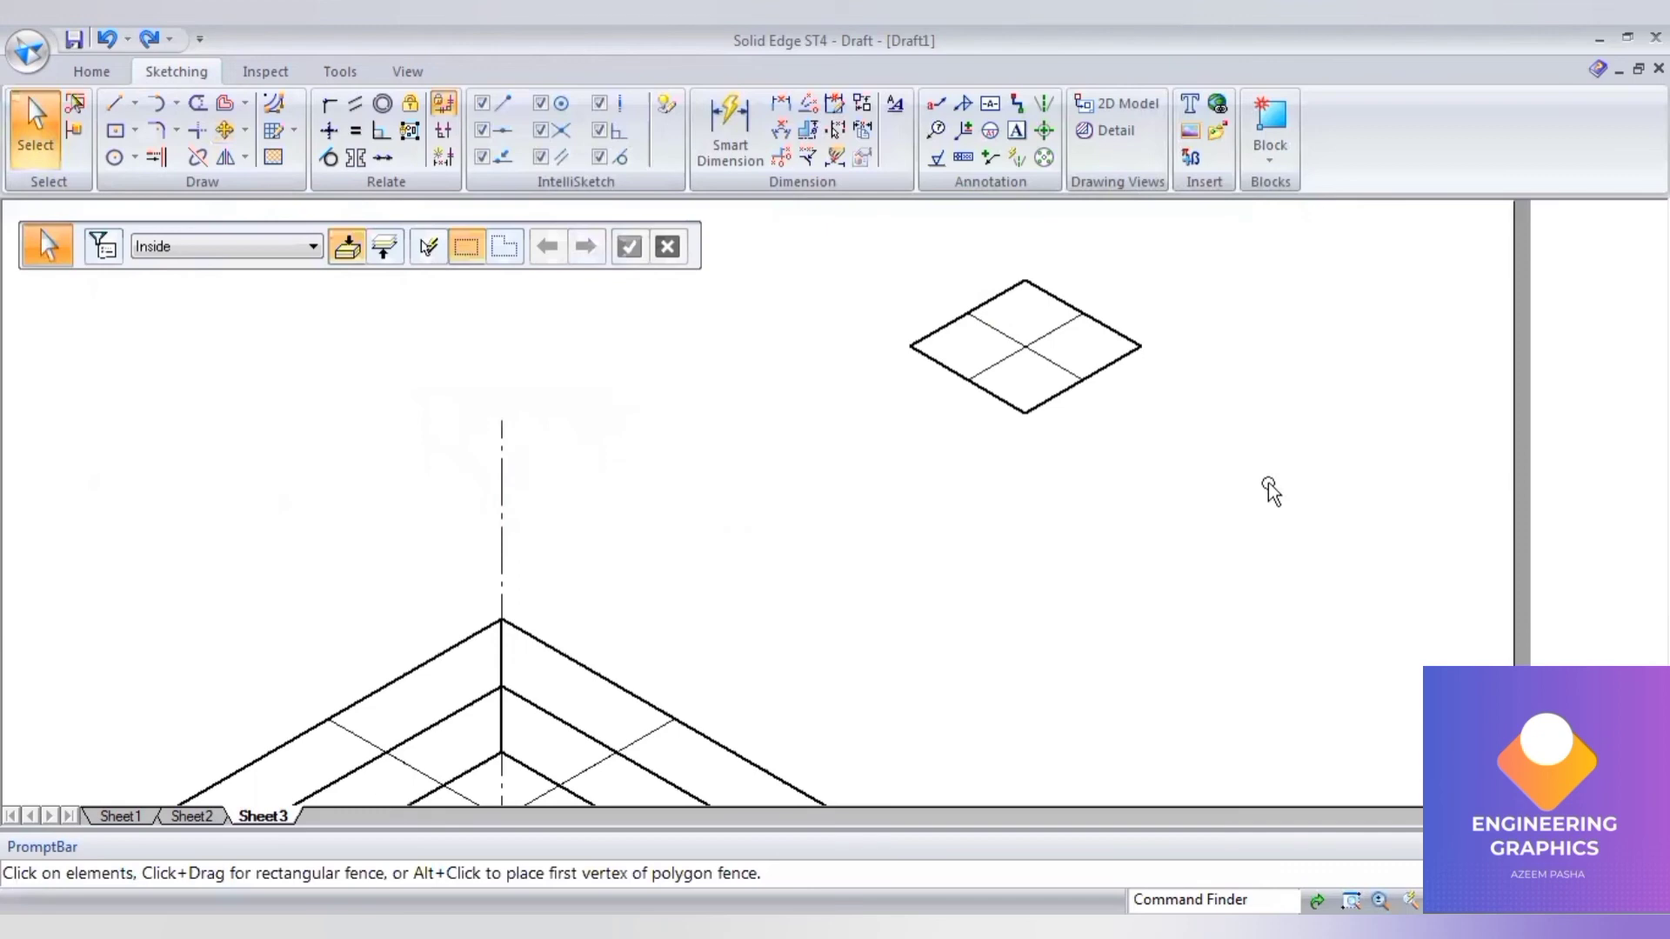
- Move the 20 mm rhombus with its centre lines from its centre to the upper endpoint of the vertical axis
click(225, 131)
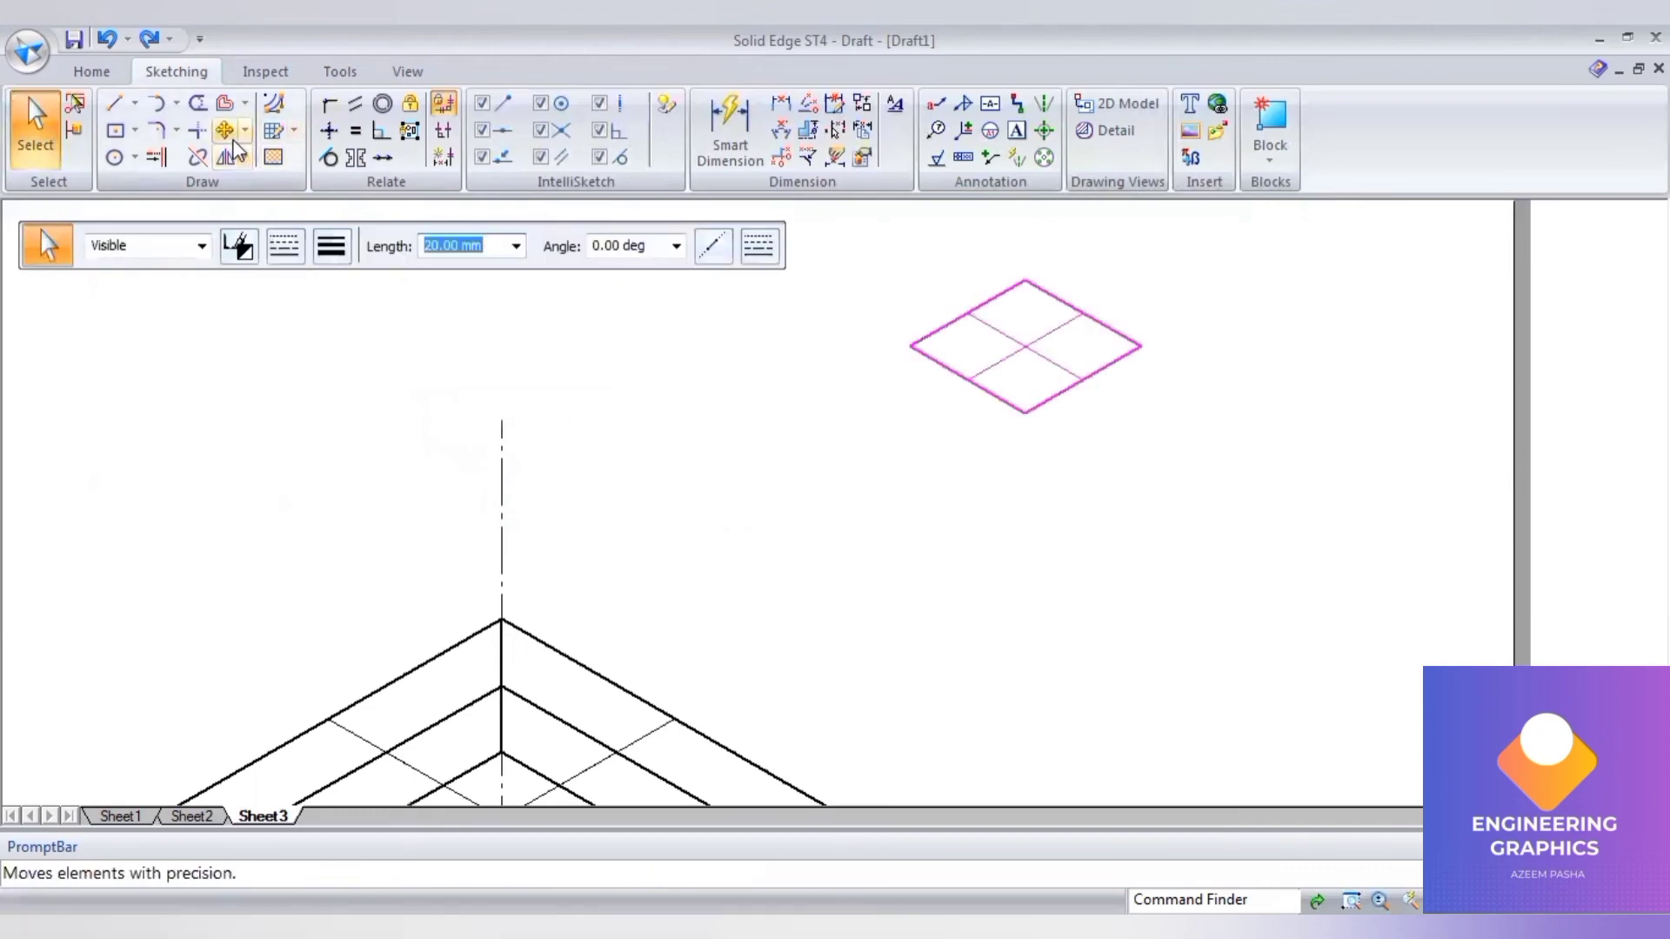
click(227, 136)
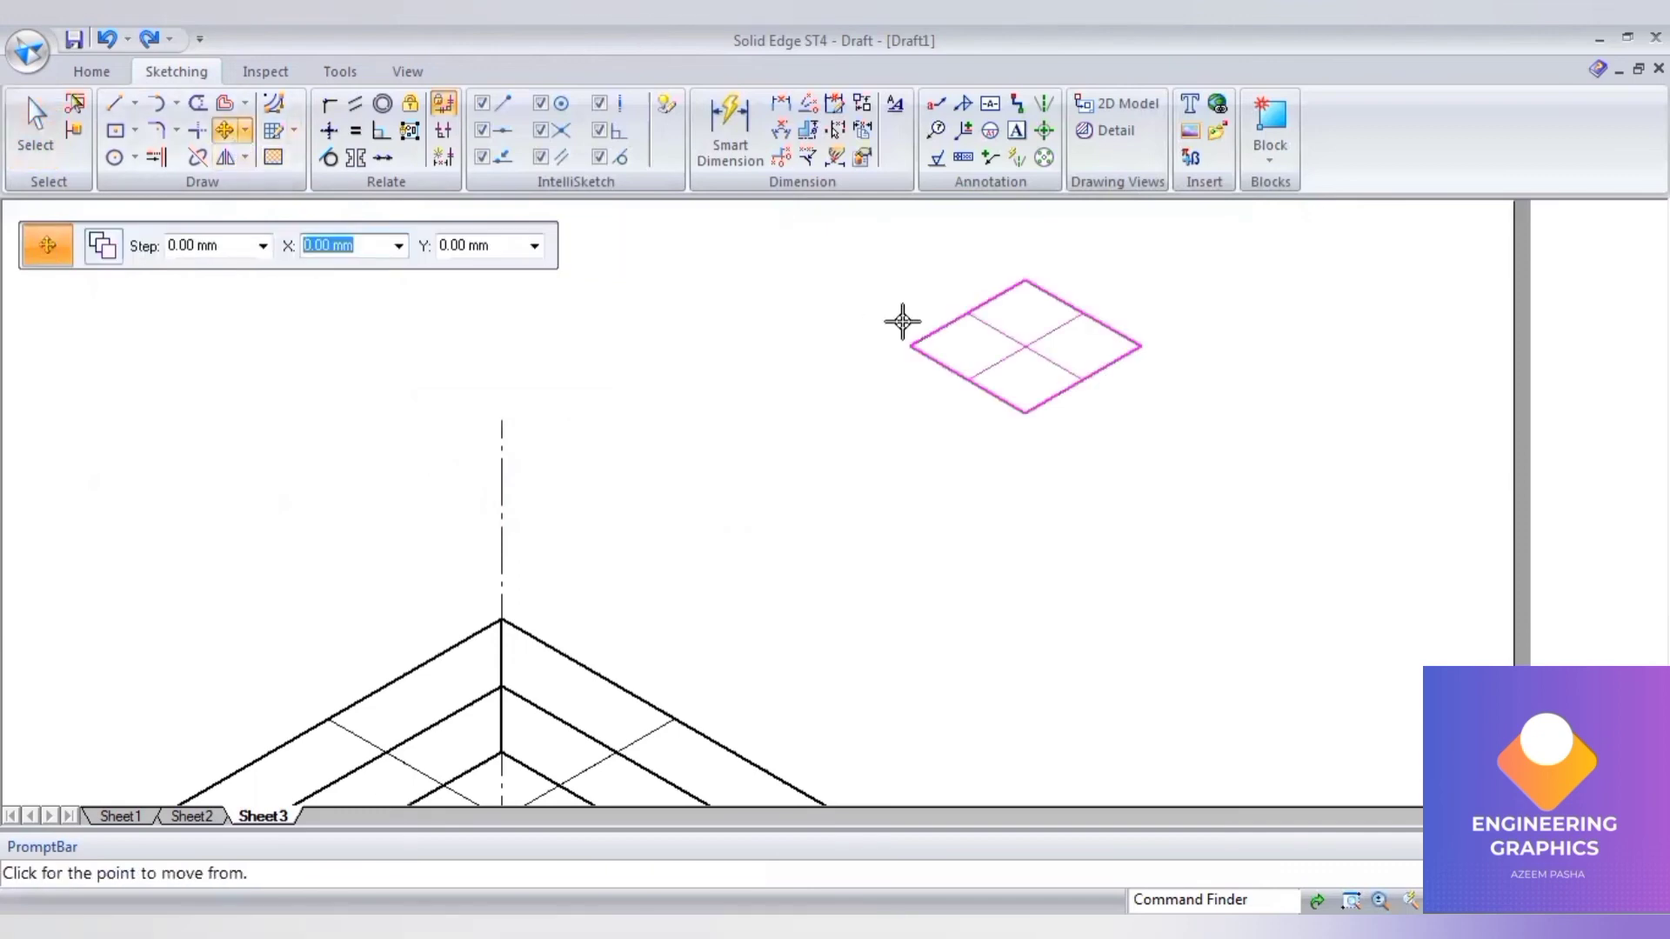
click(1024, 344)
click(501, 425)
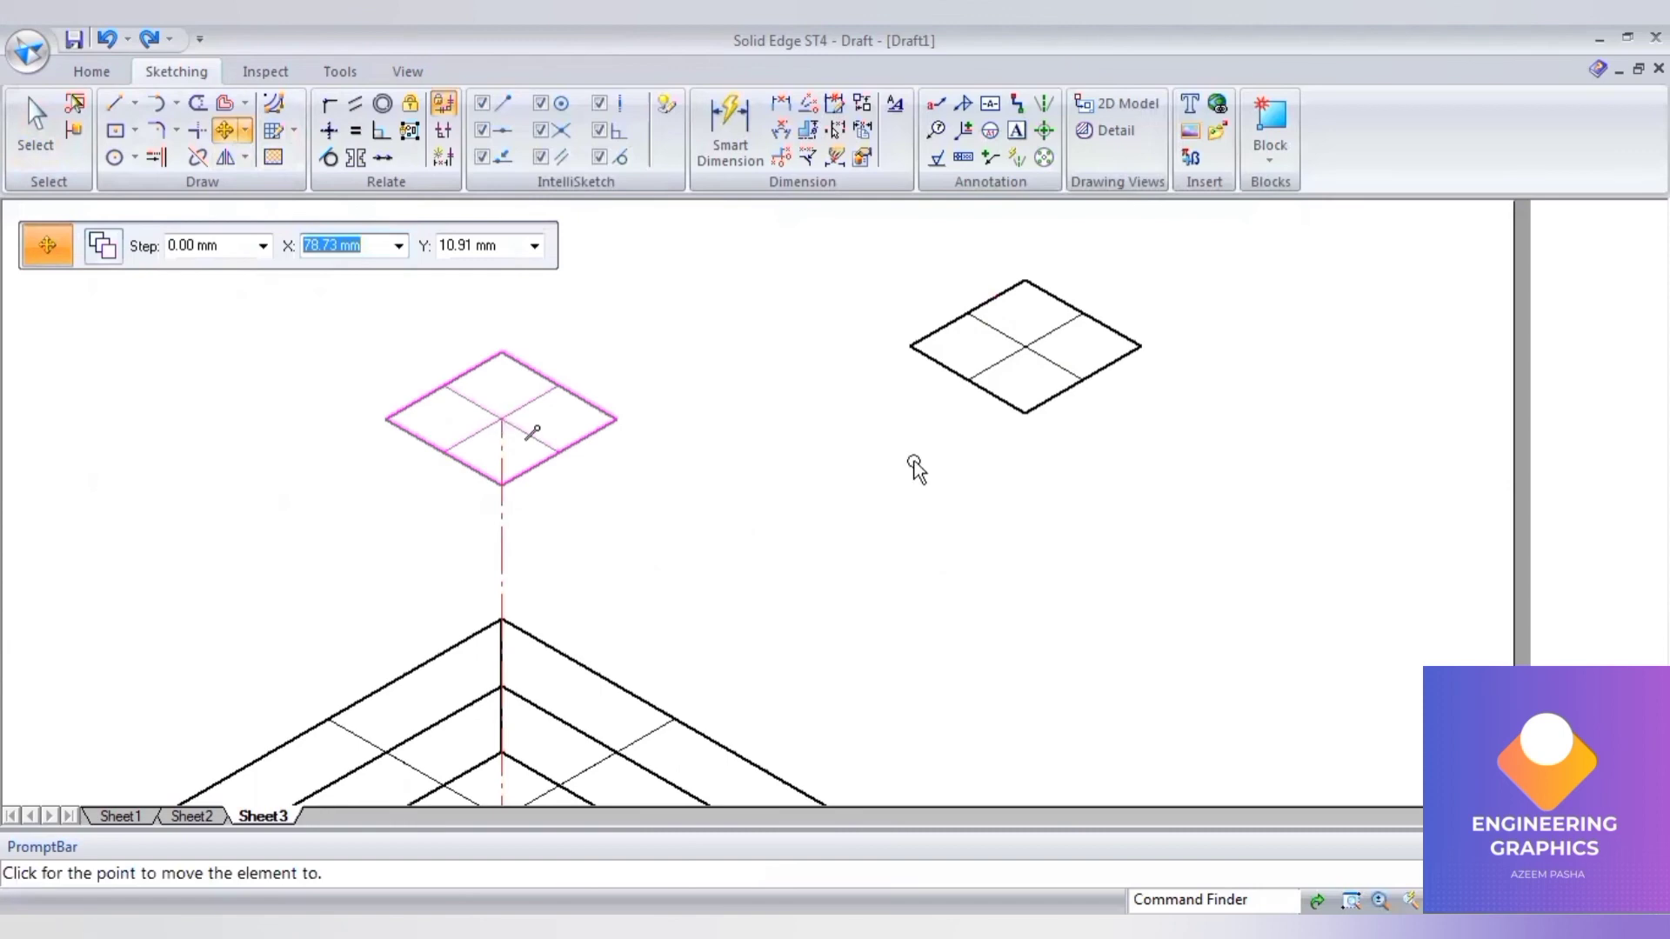
key(ctrl+f)
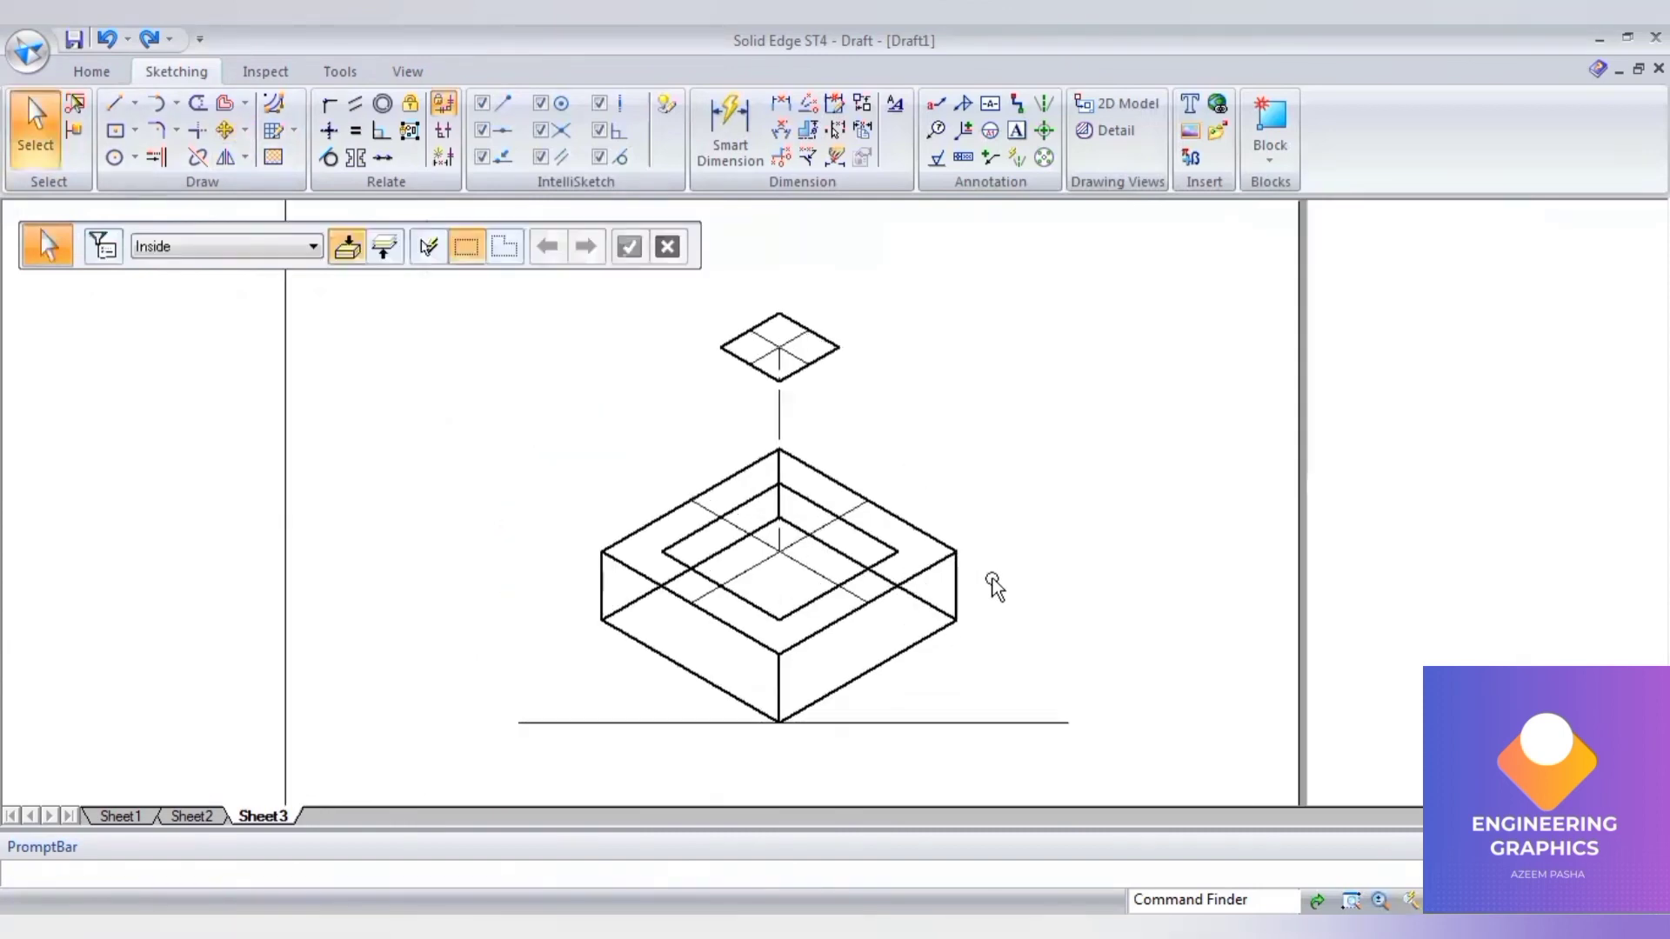
- Draw continuous lines joining the left, front and right corners of the 20 mm rhombus to the matching corners of the 40 mm rhombus
click(108, 106)
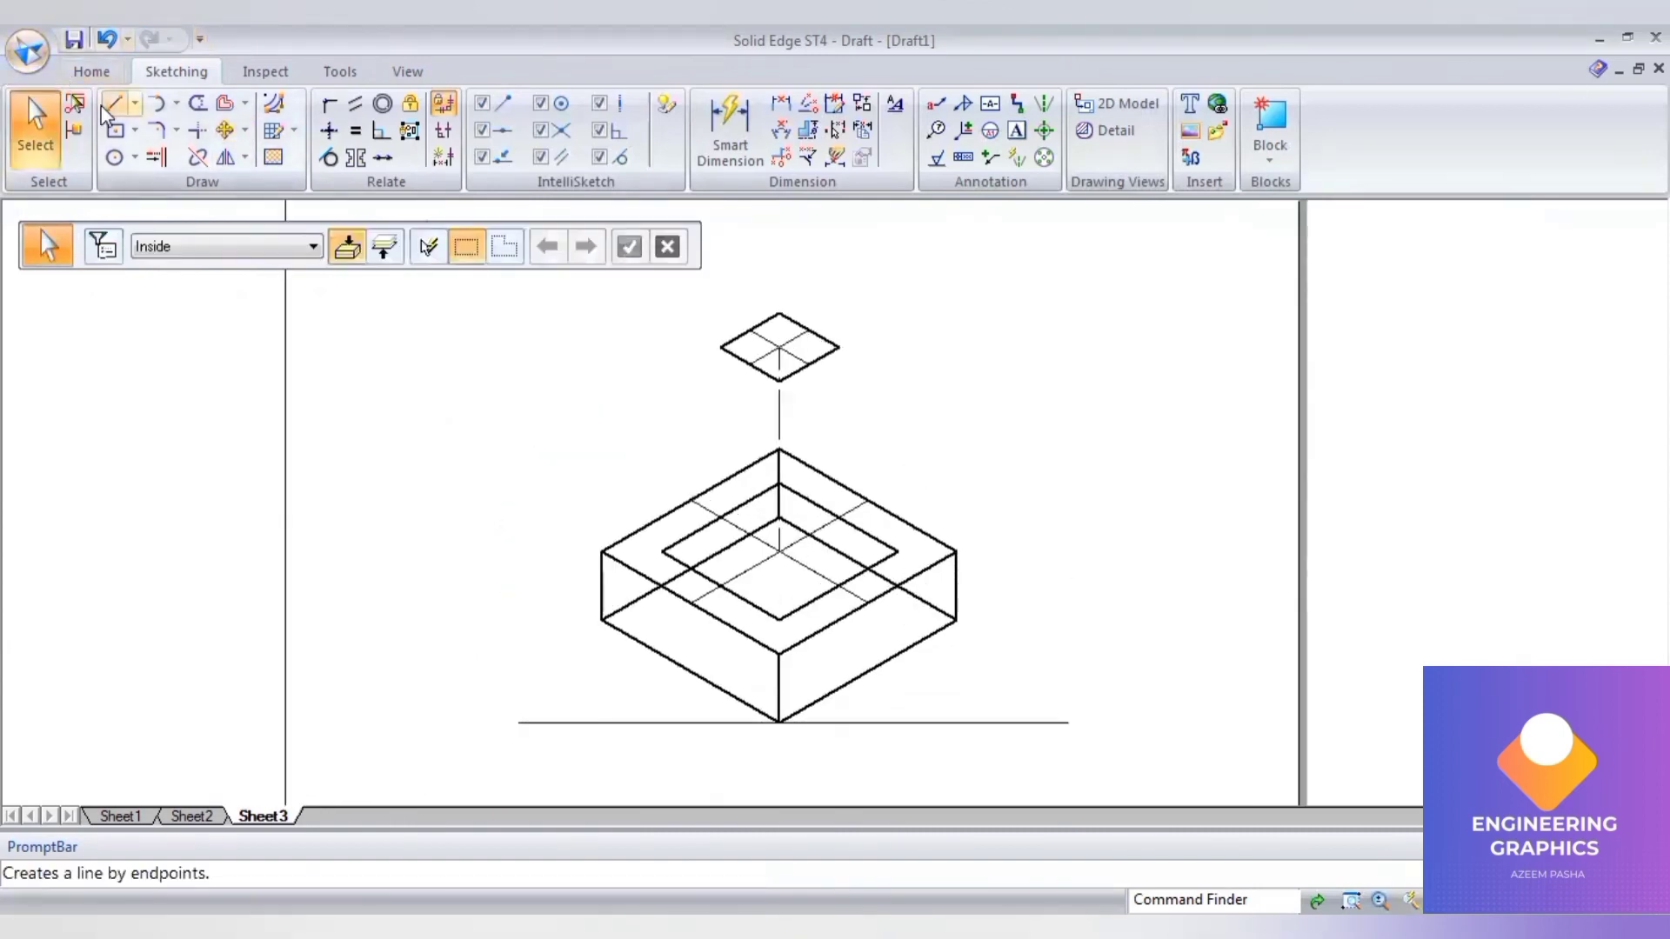
click(285, 249)
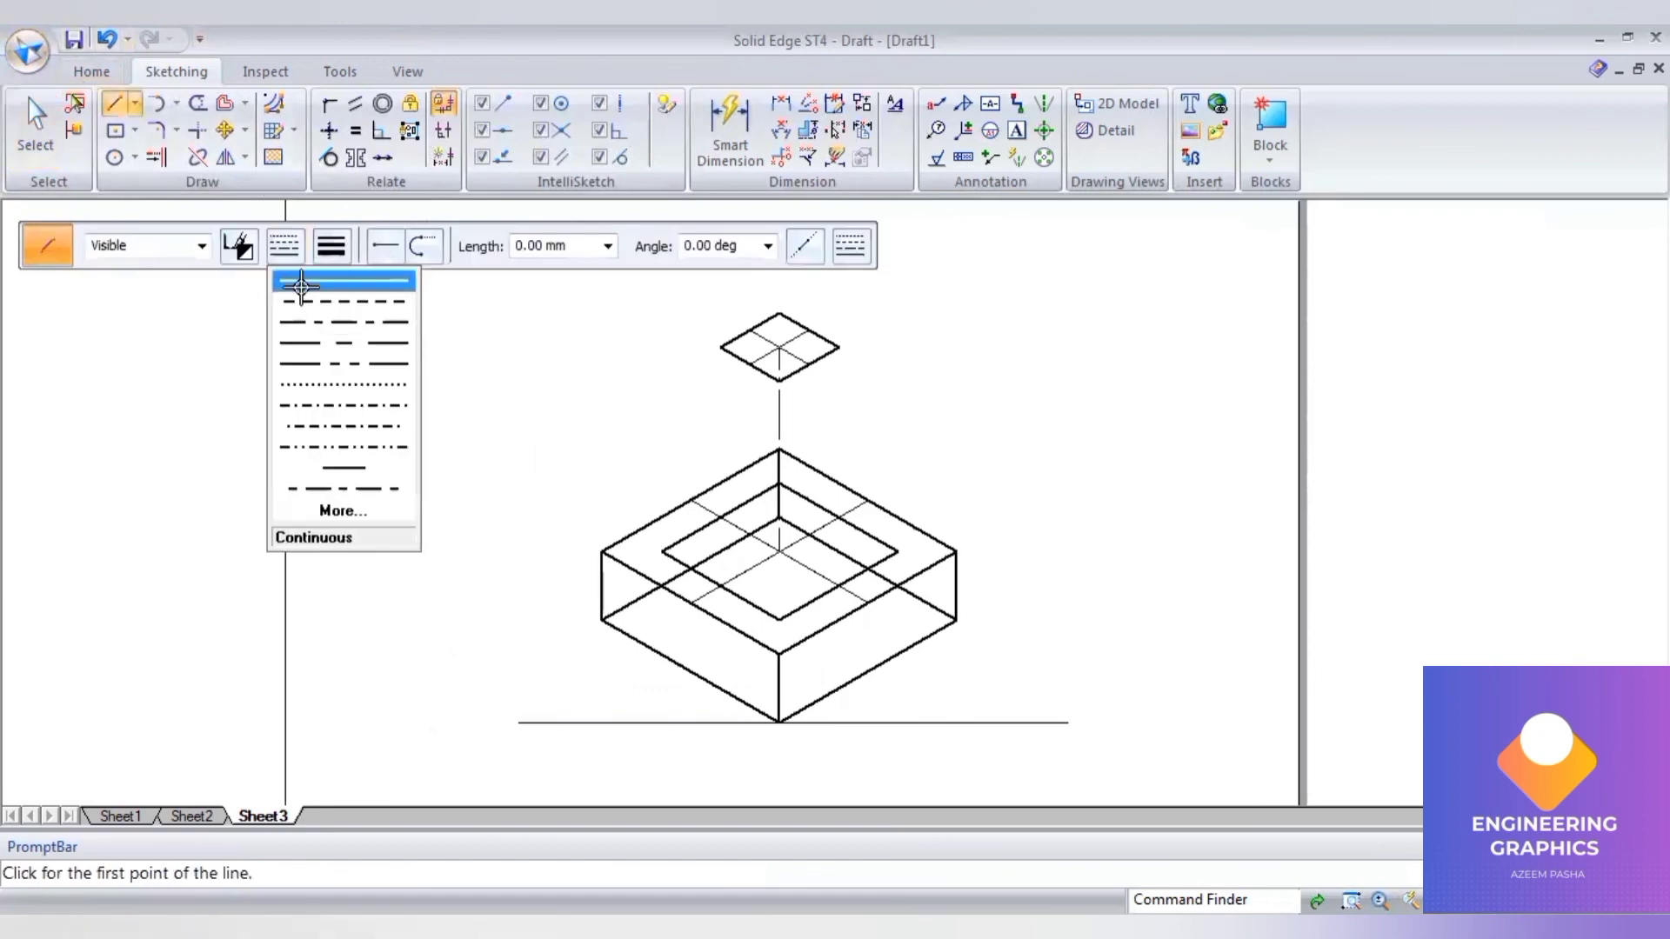
click(290, 280)
click(339, 344)
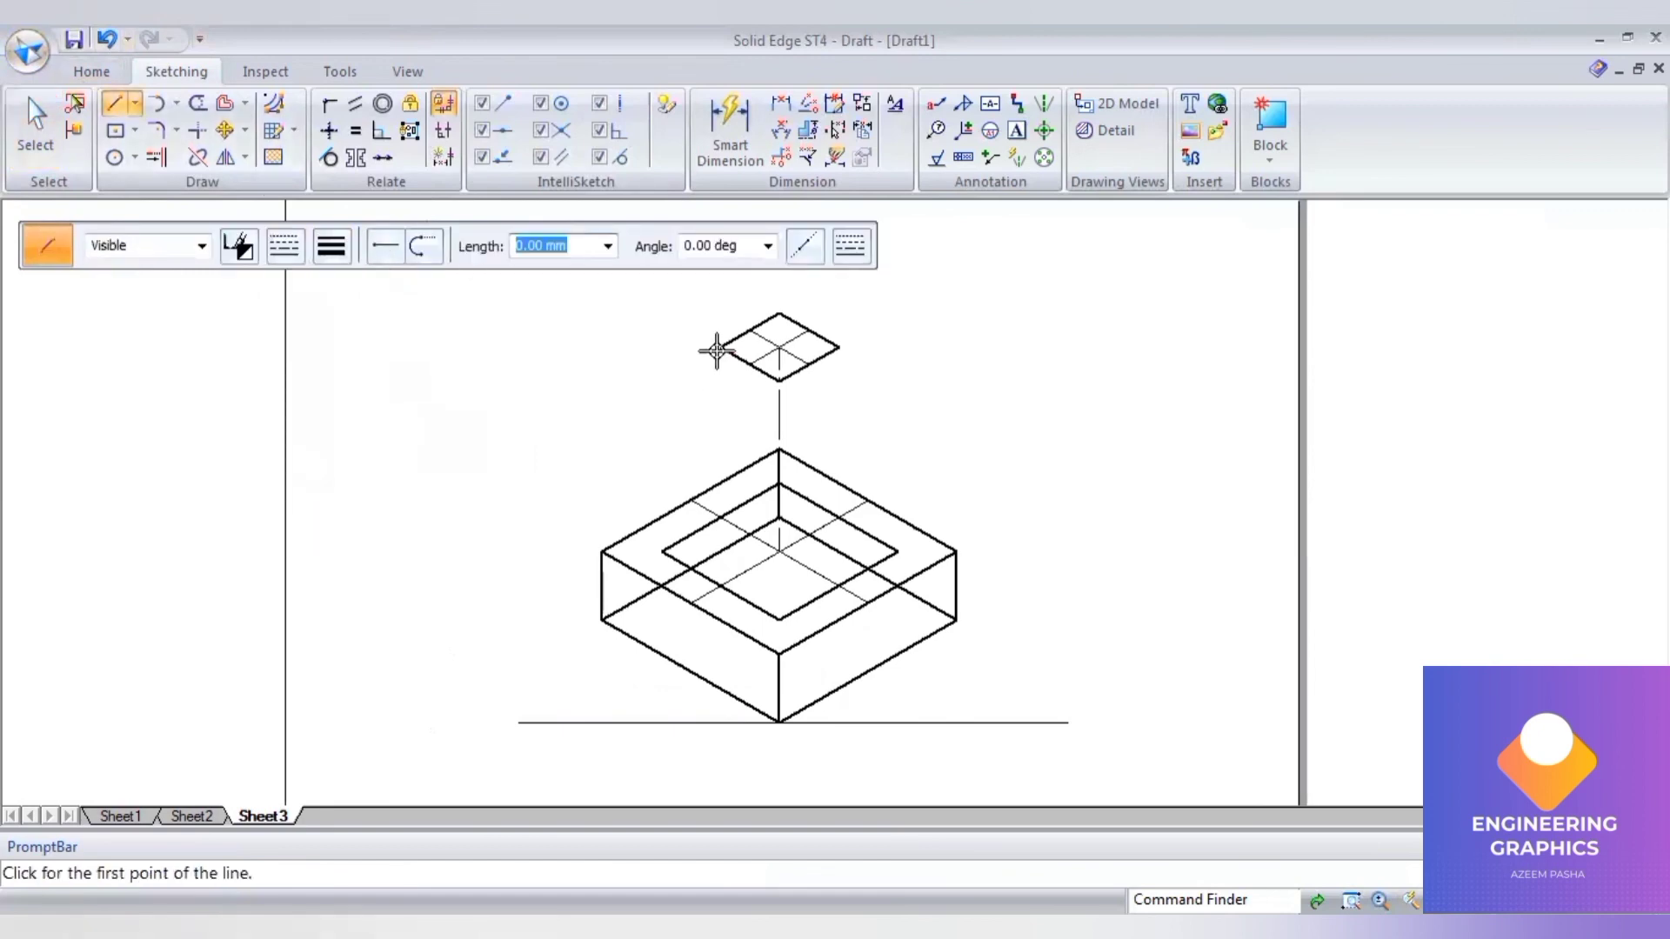
click(718, 348)
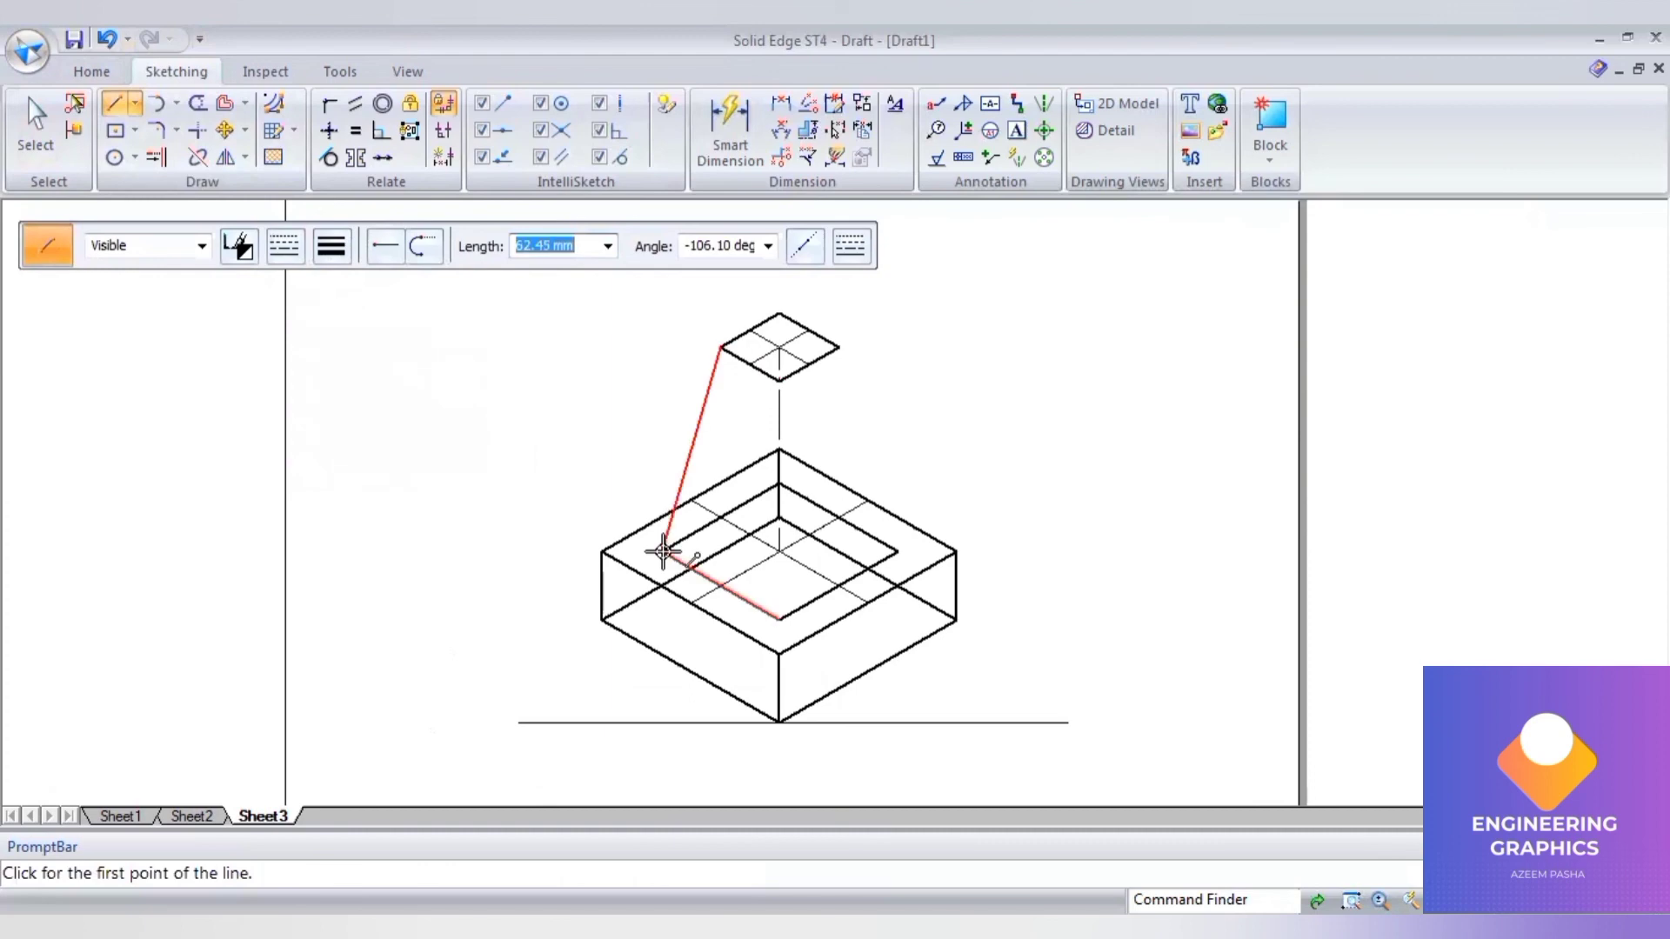
click(663, 551)
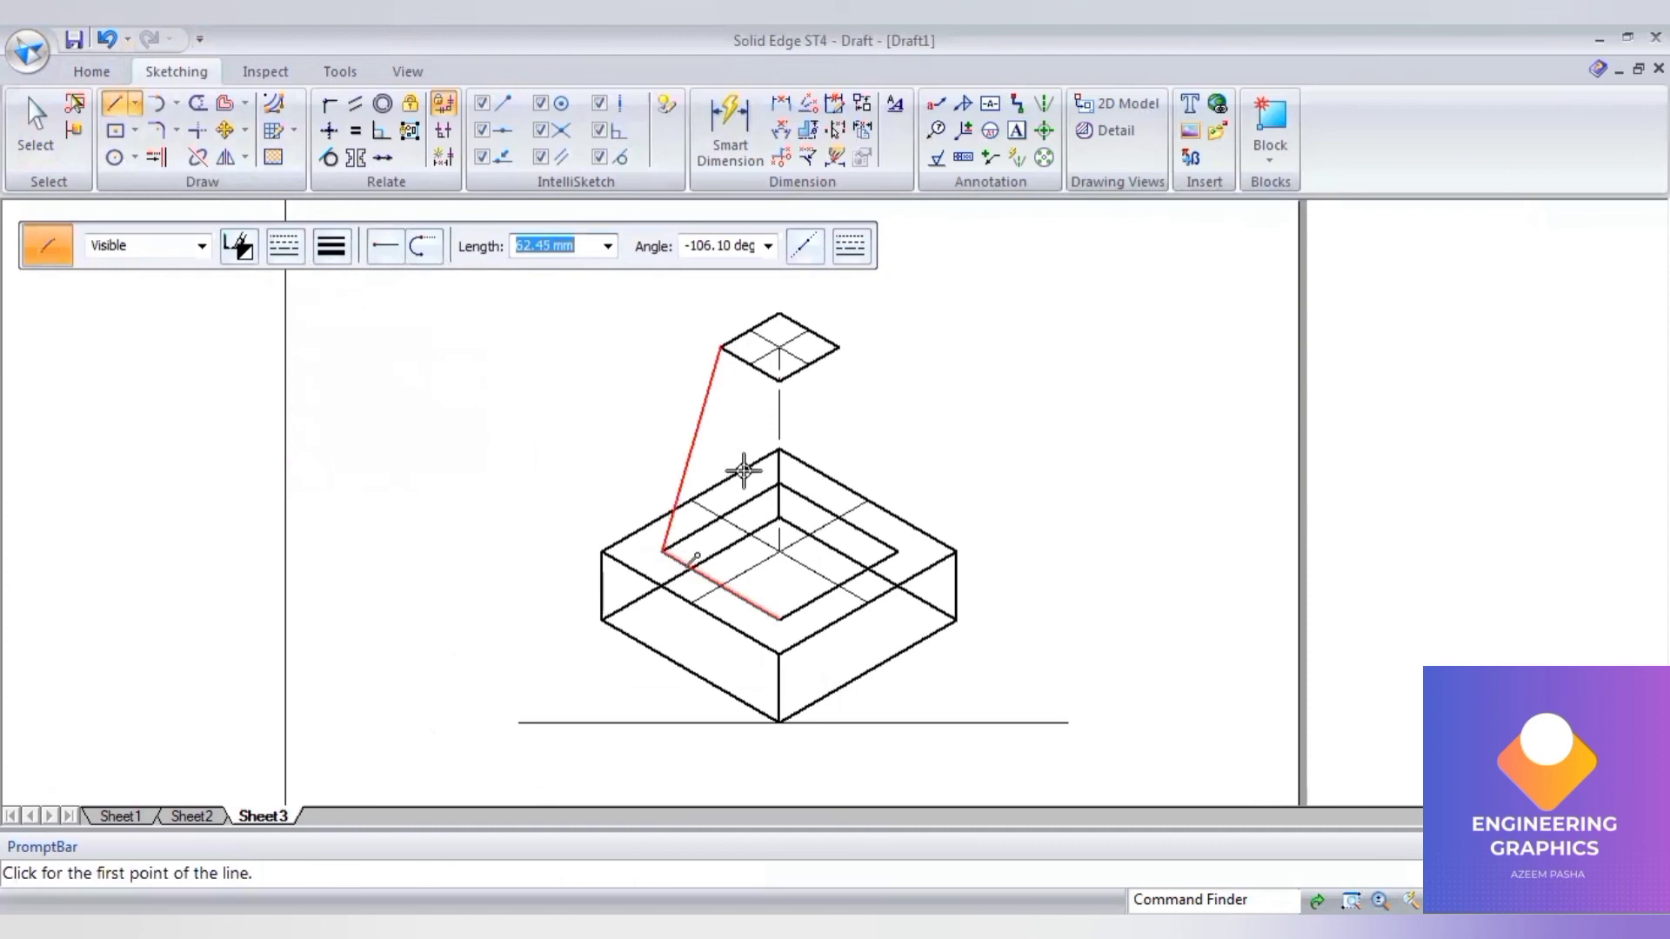
click(779, 379)
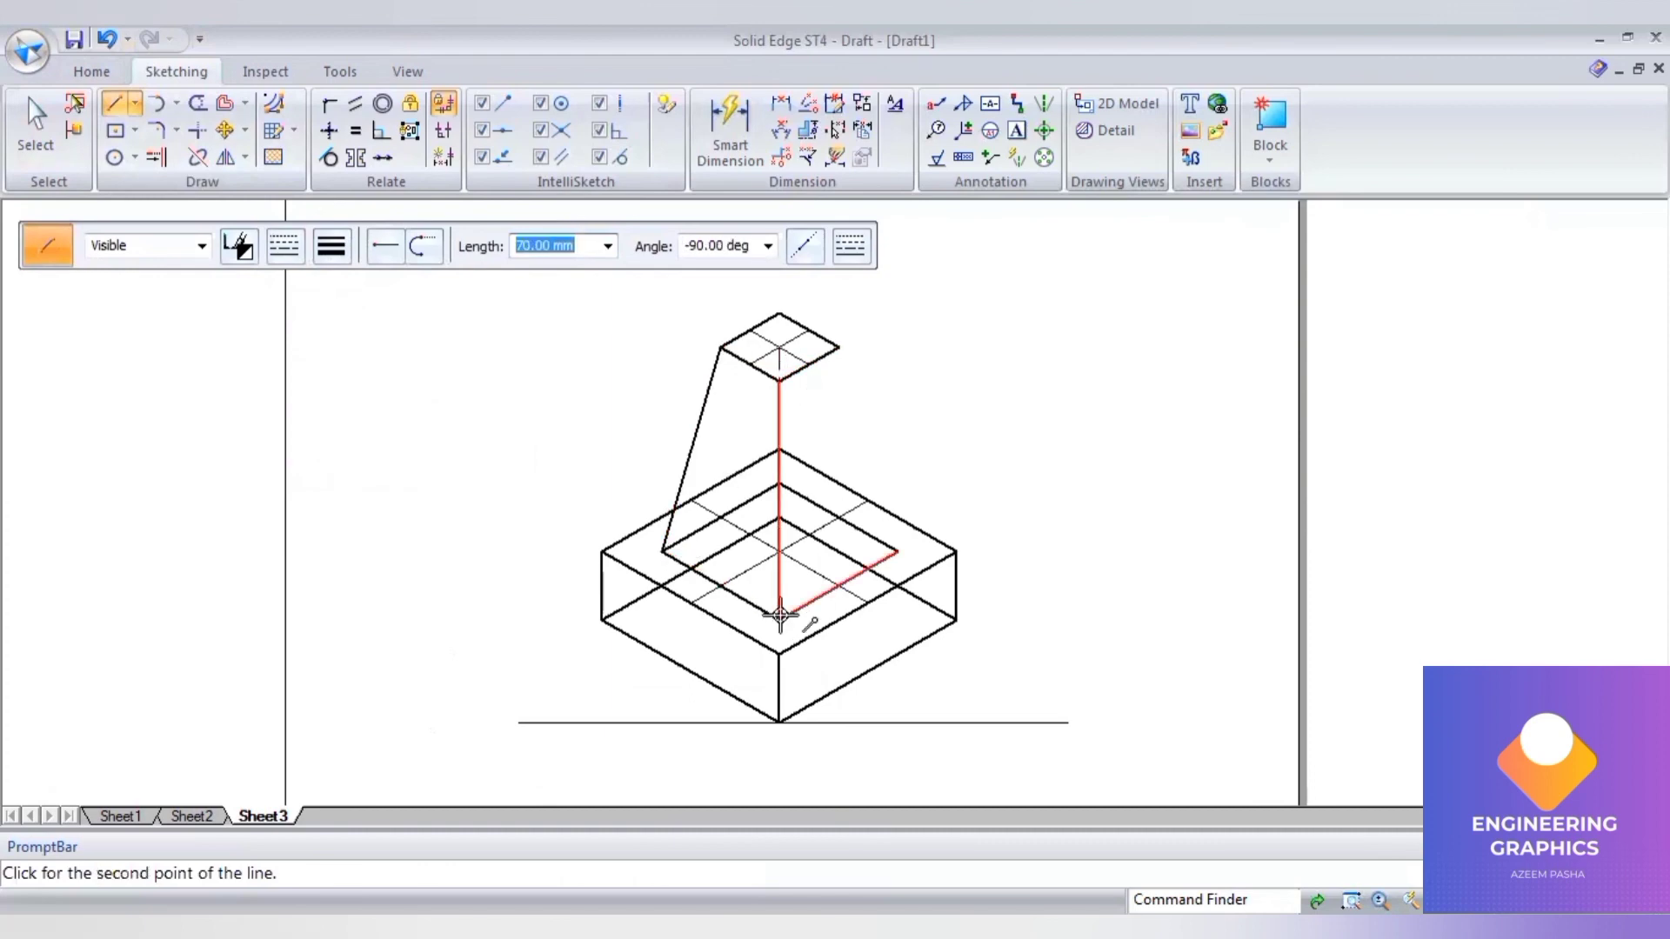
click(779, 618)
click(838, 347)
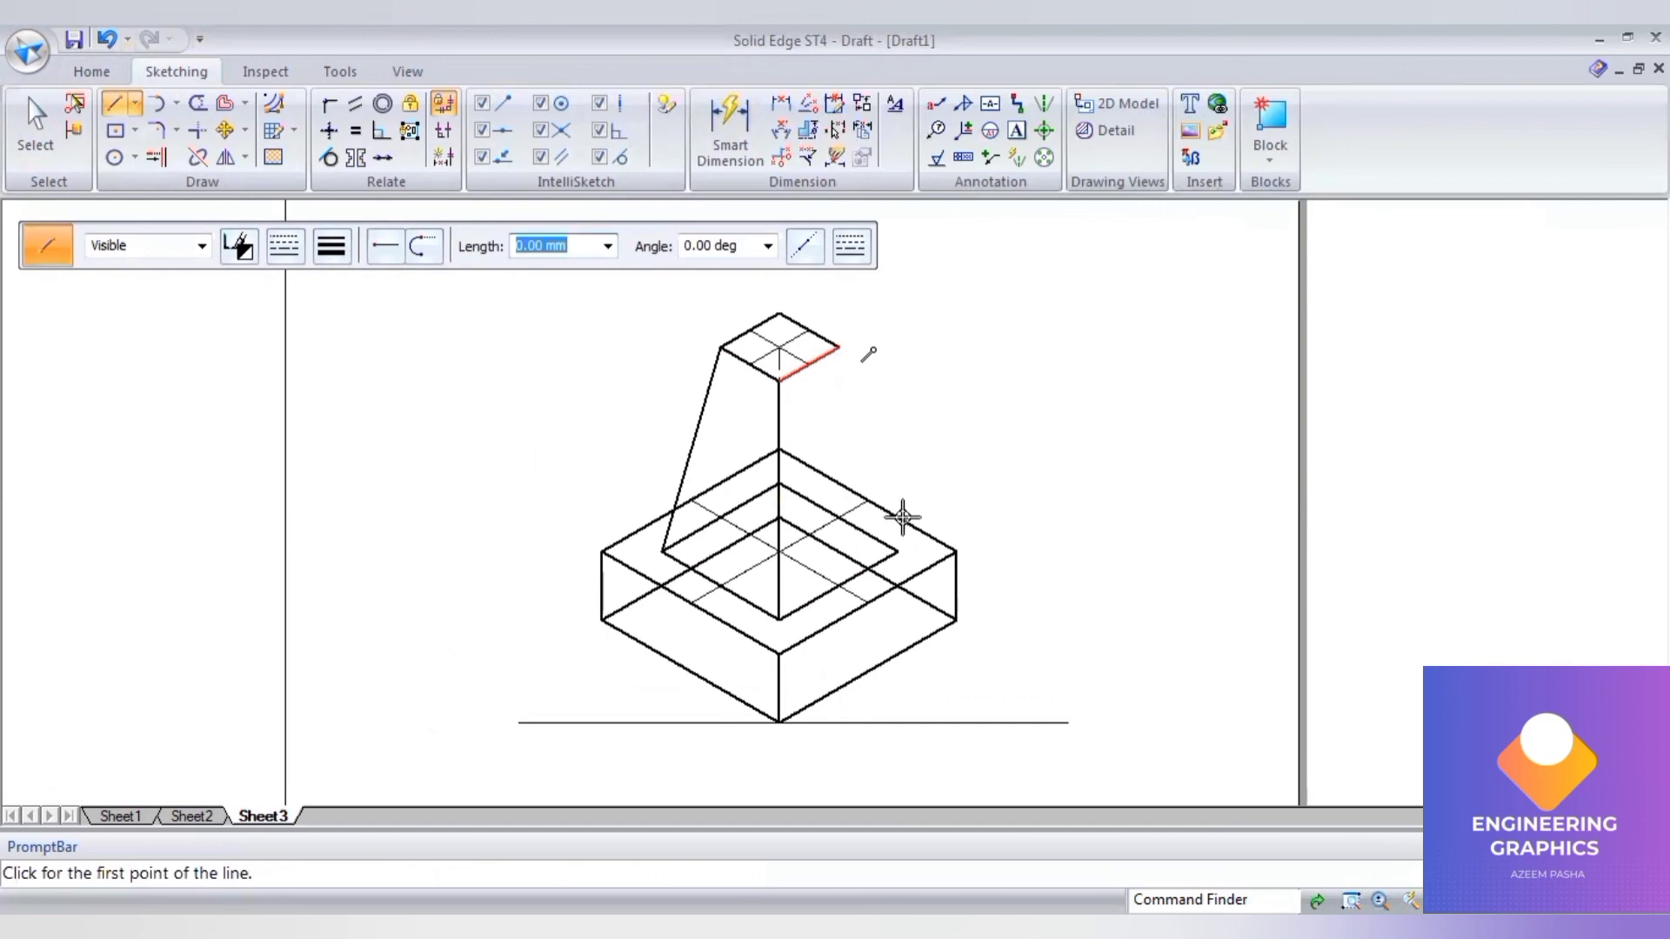
click(896, 551)
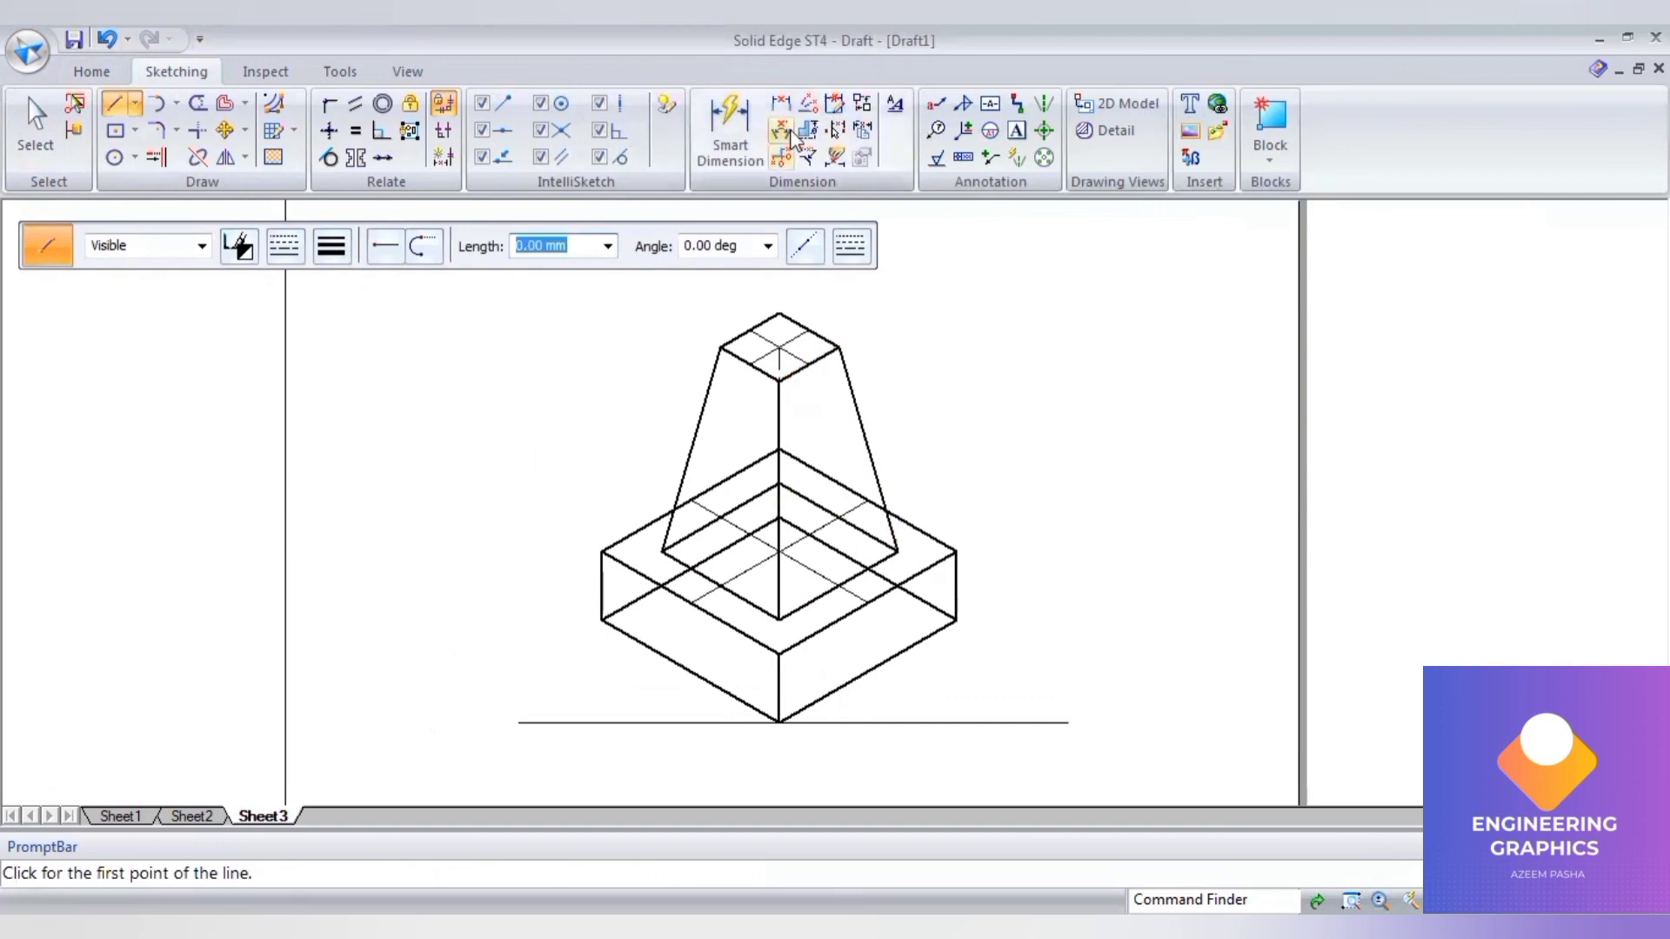
- Dimension the angles between the block's two lower front edges and the horizontal base line, one on each side
click(781, 130)
click(668, 664)
click(653, 722)
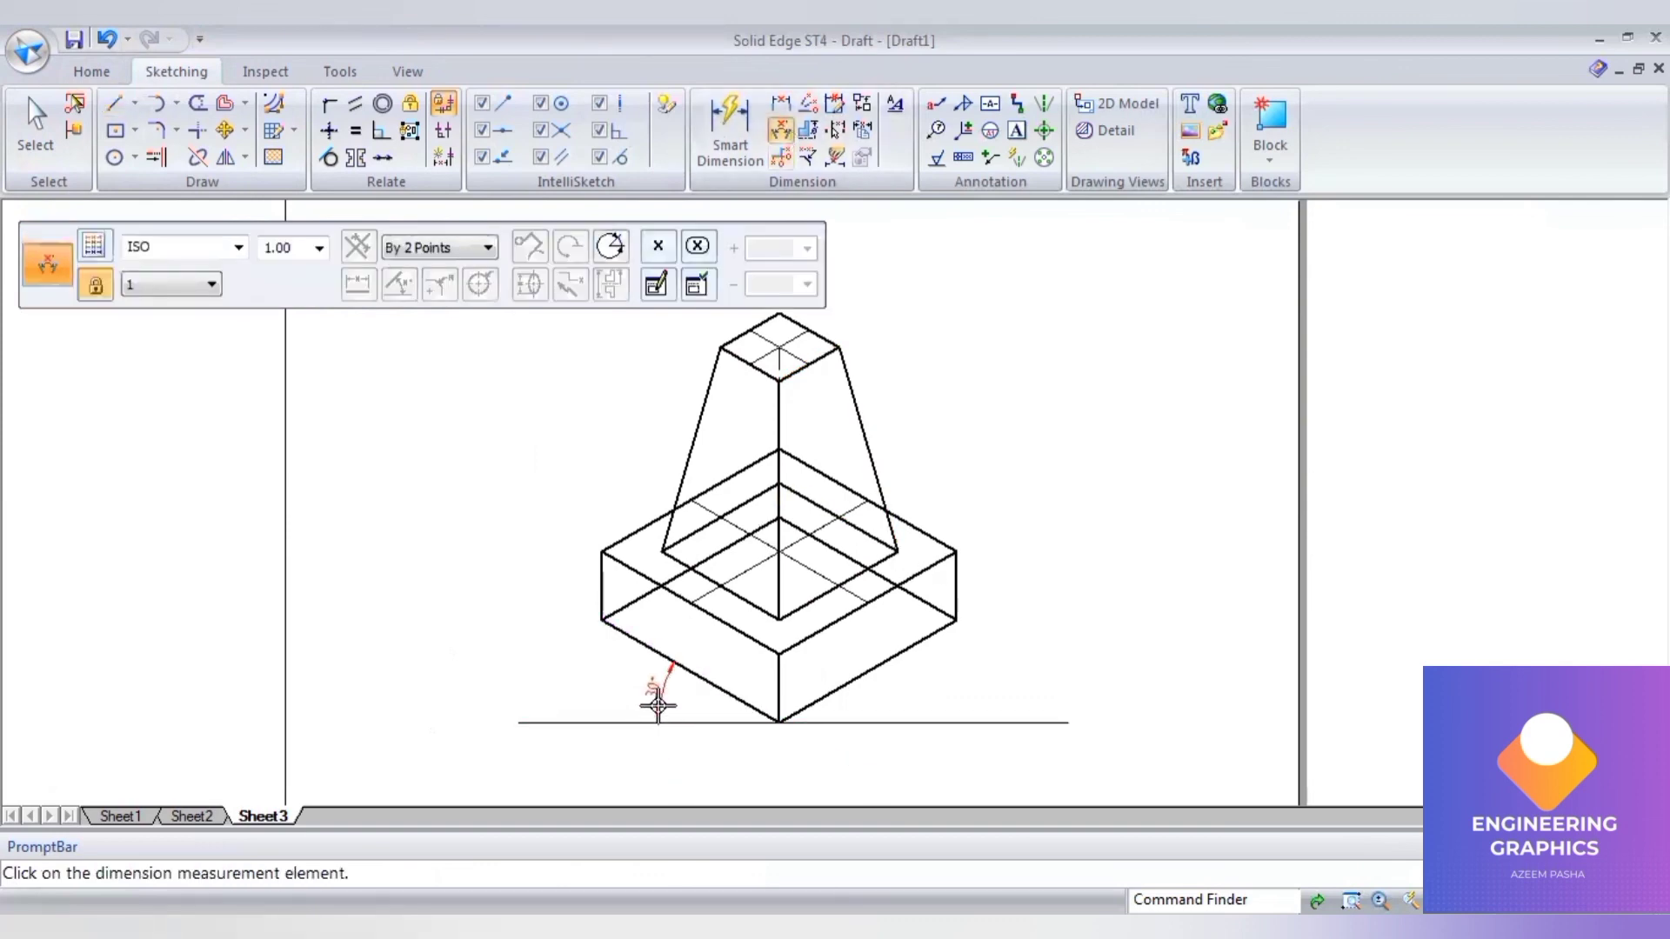
click(657, 692)
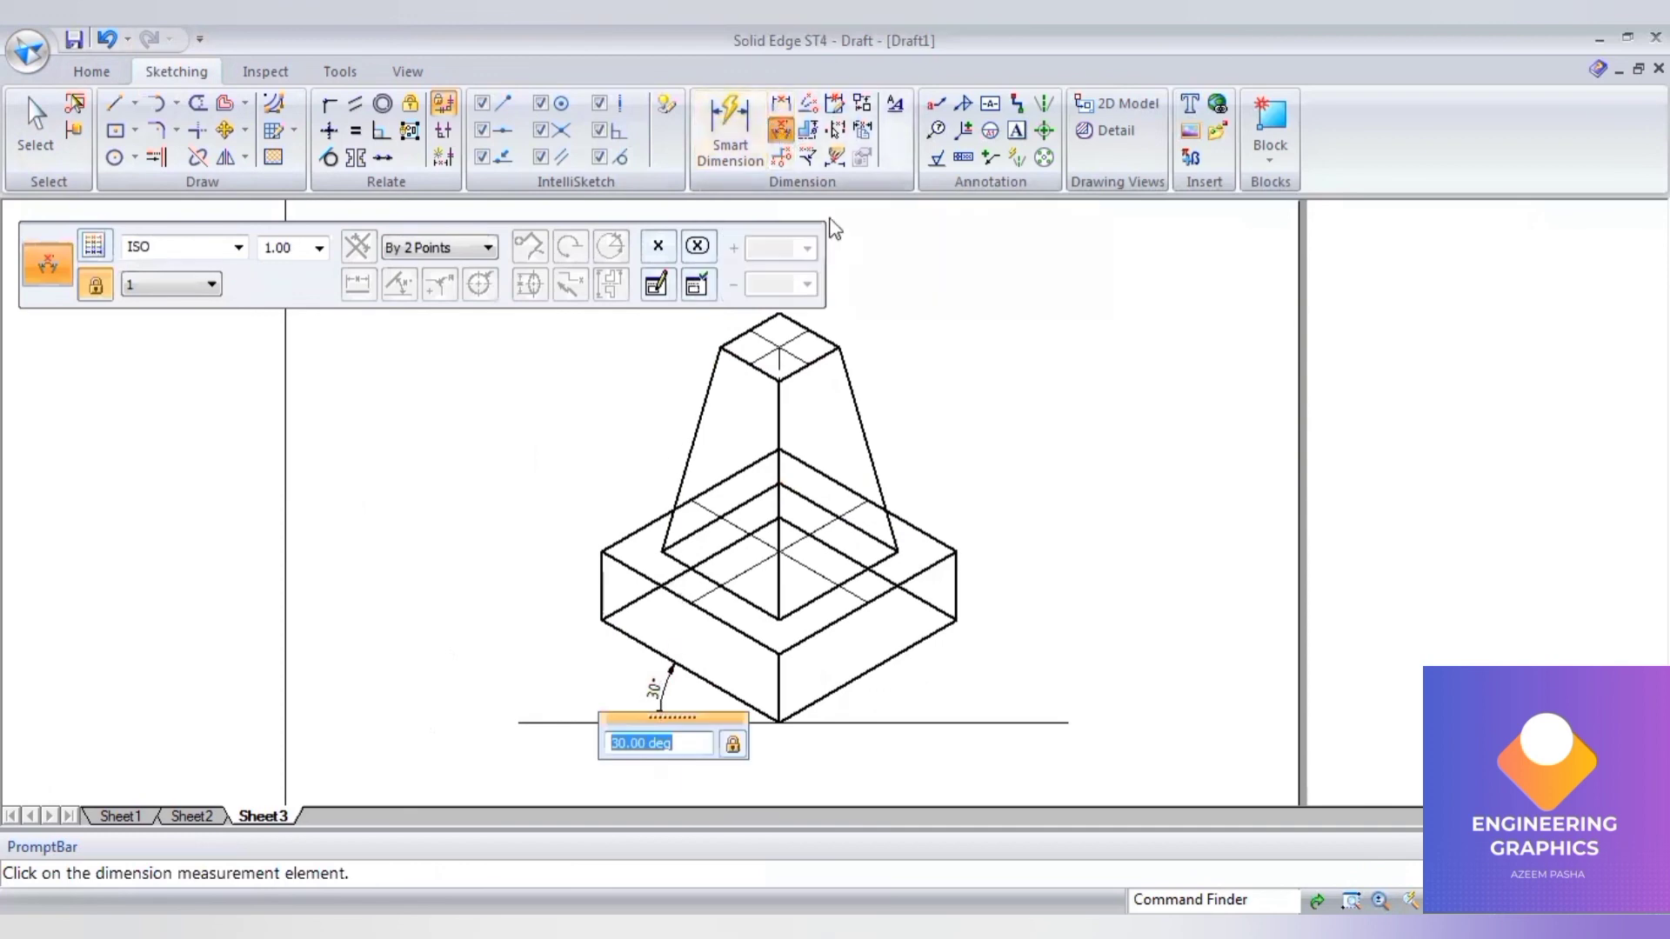
click(880, 722)
click(879, 693)
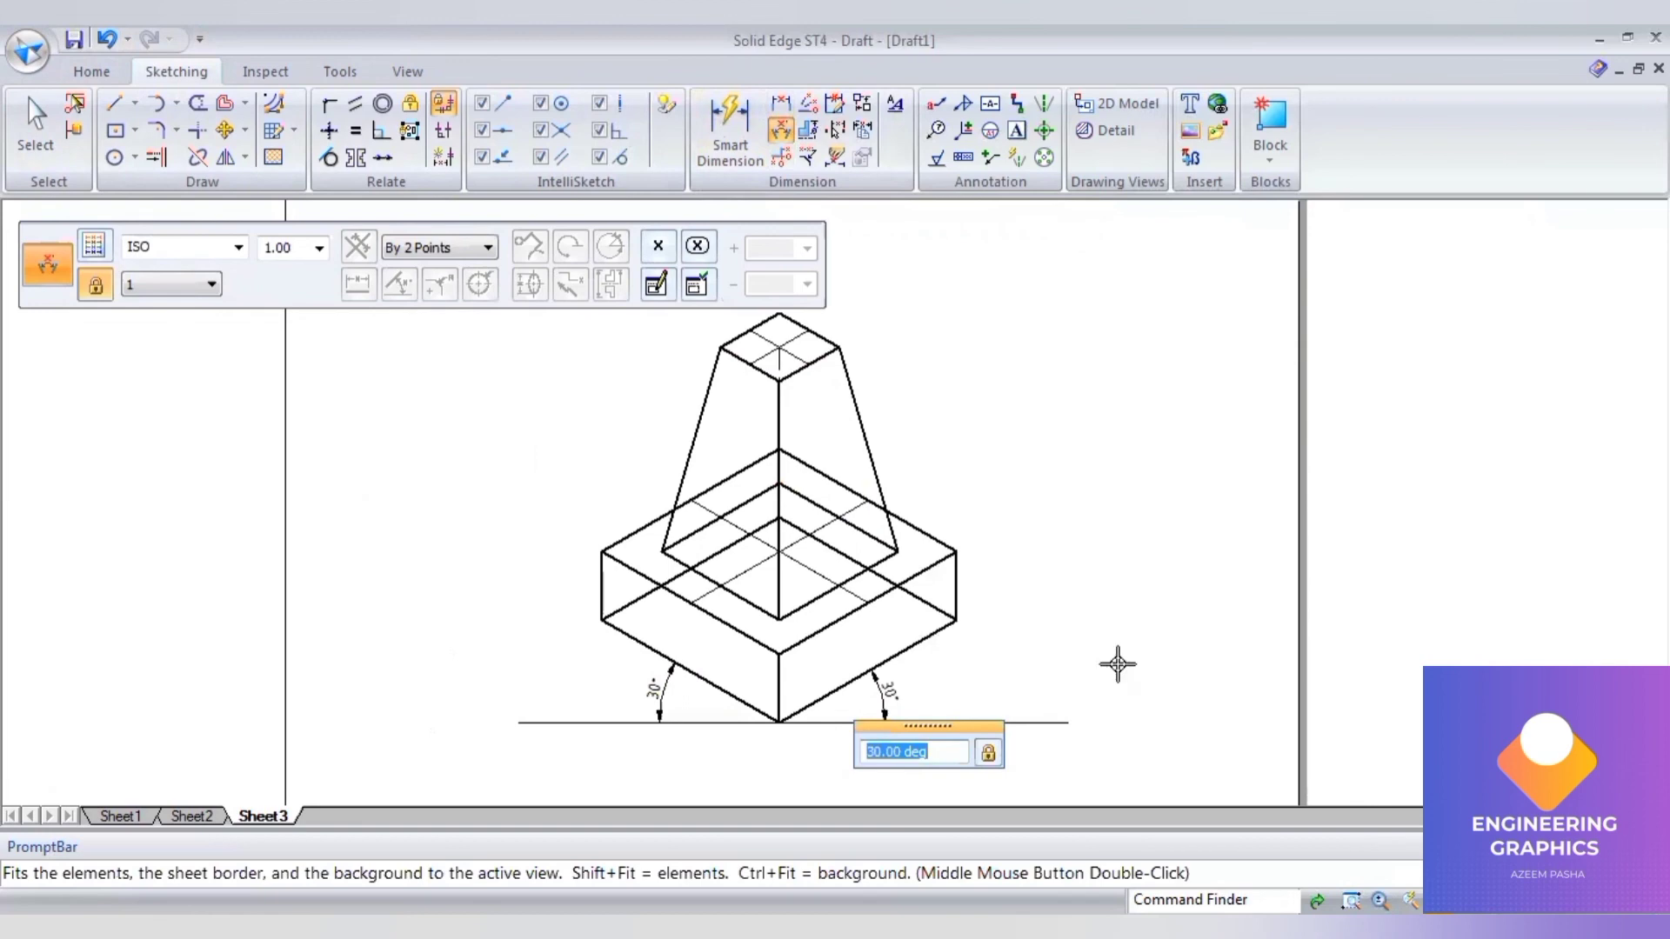
key(ctrl+f)
click(36, 116)
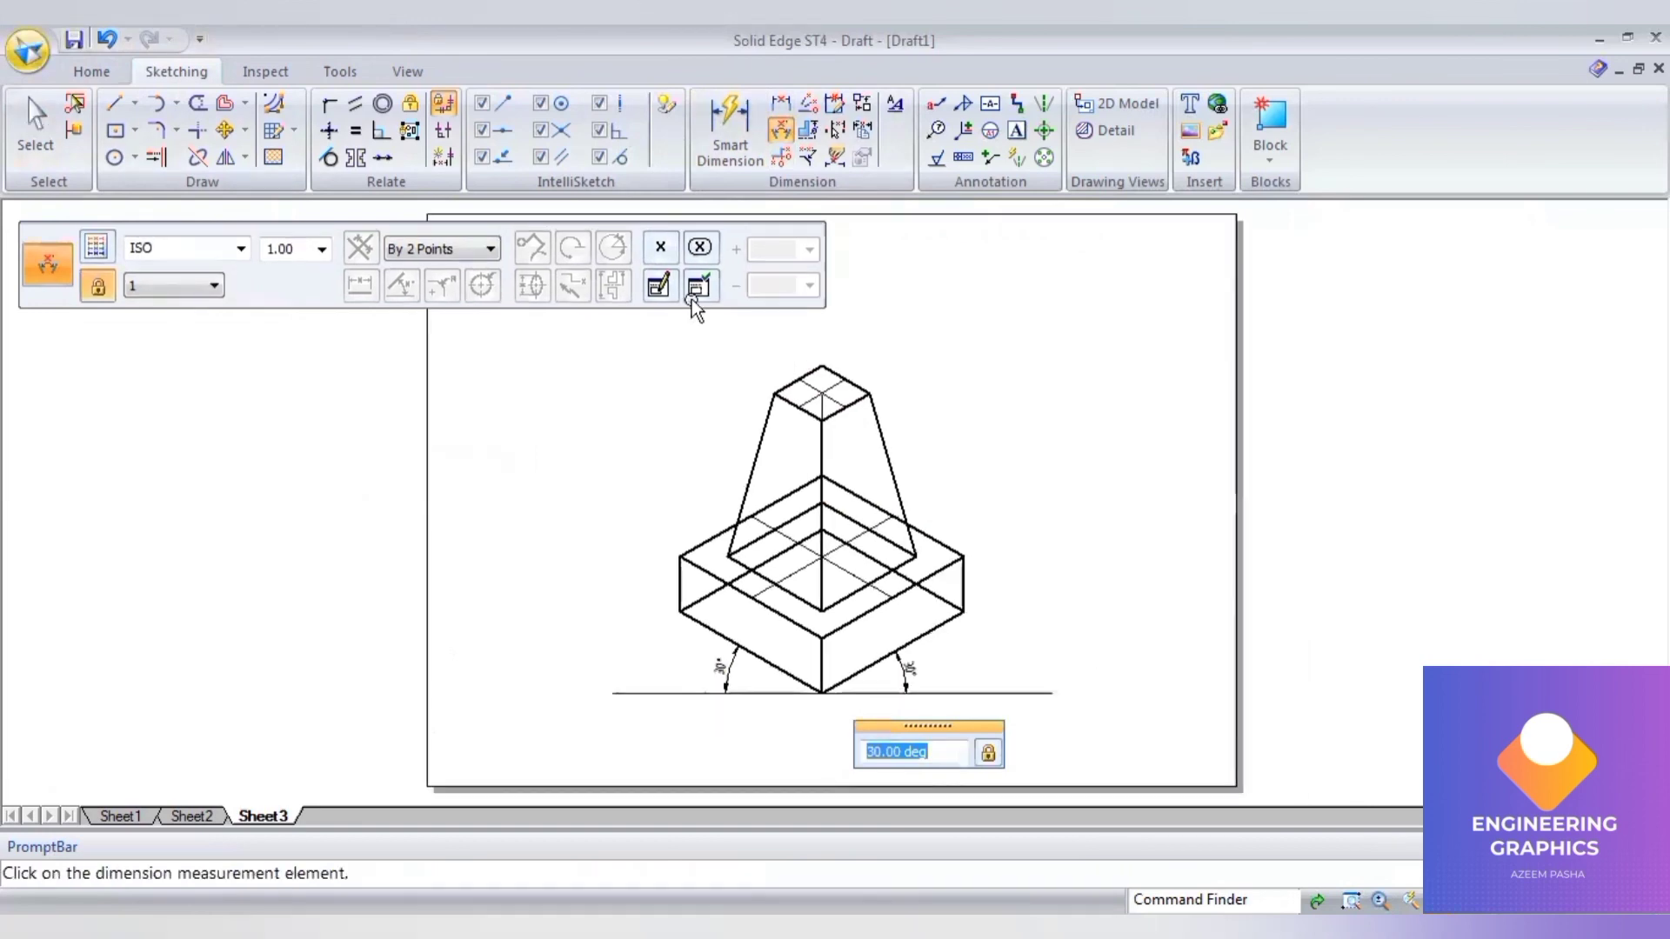